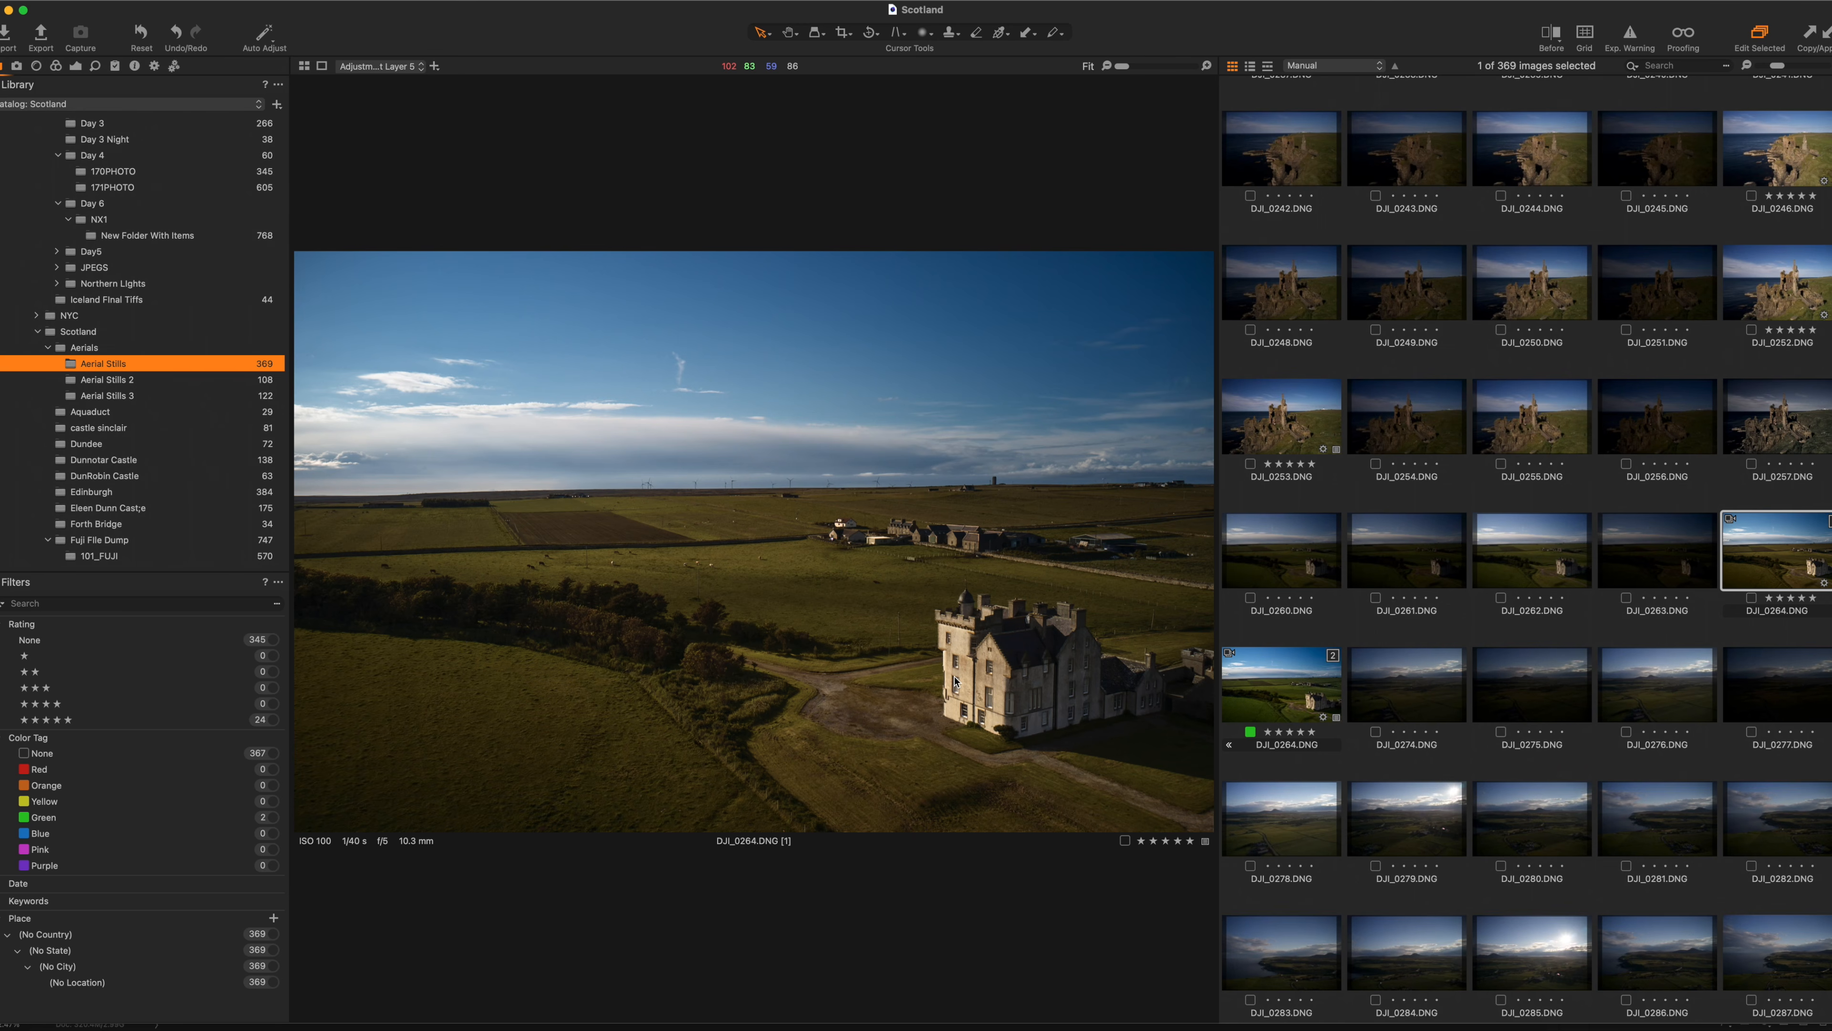
Compare the DJI_0263 and DJI_0264 frames, then settle on DJI_0262.
scroll(617, 527, up, 2)
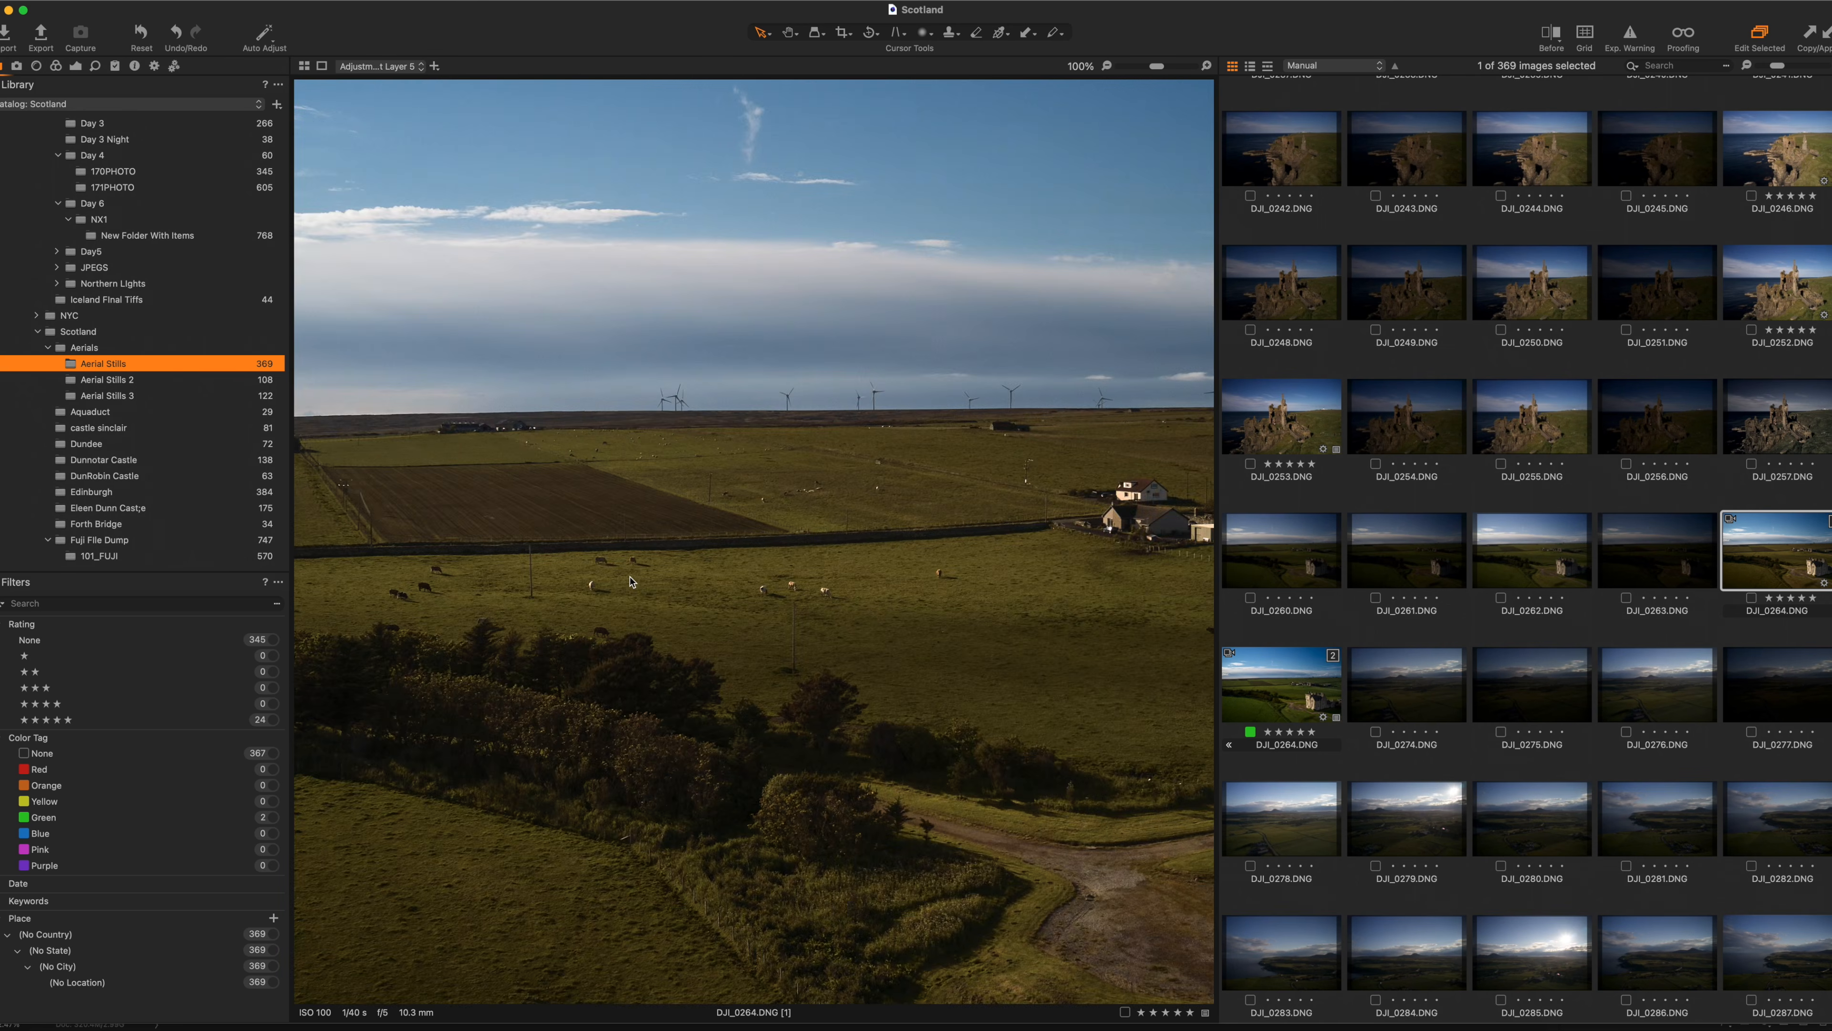
scroll(631, 584, up, 5)
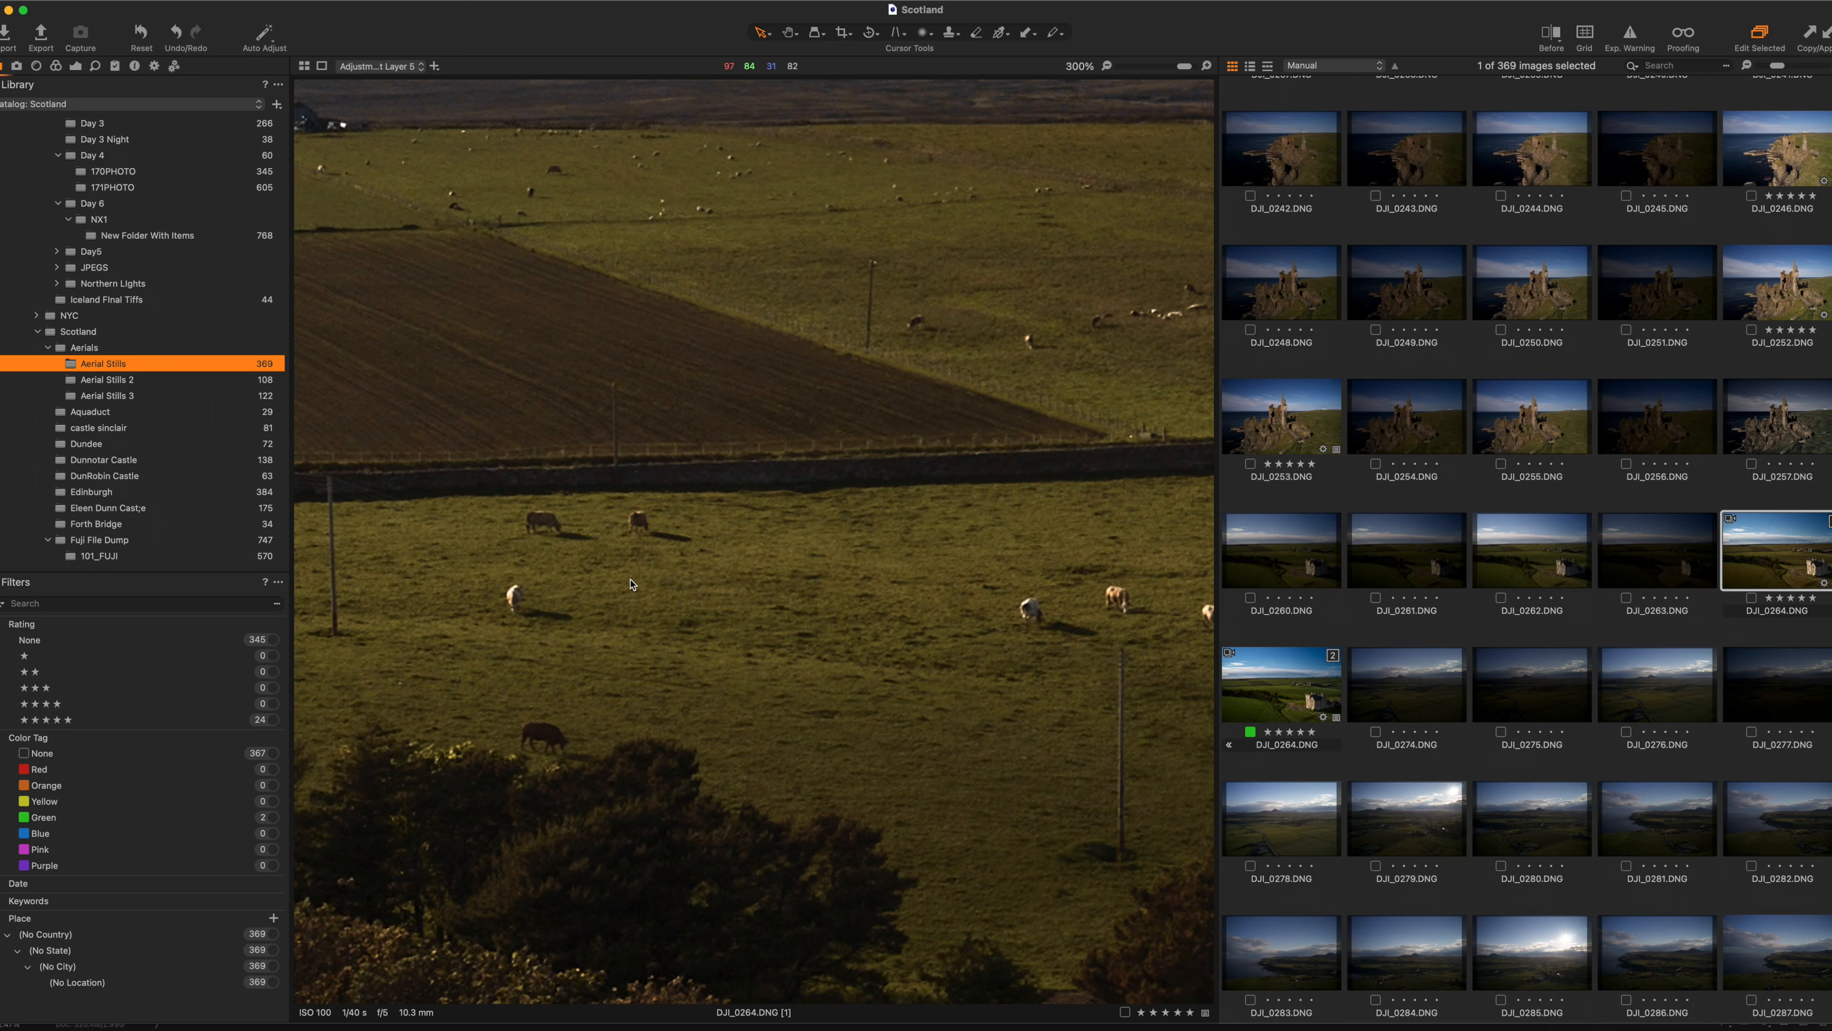
scroll(630, 584, down, 7)
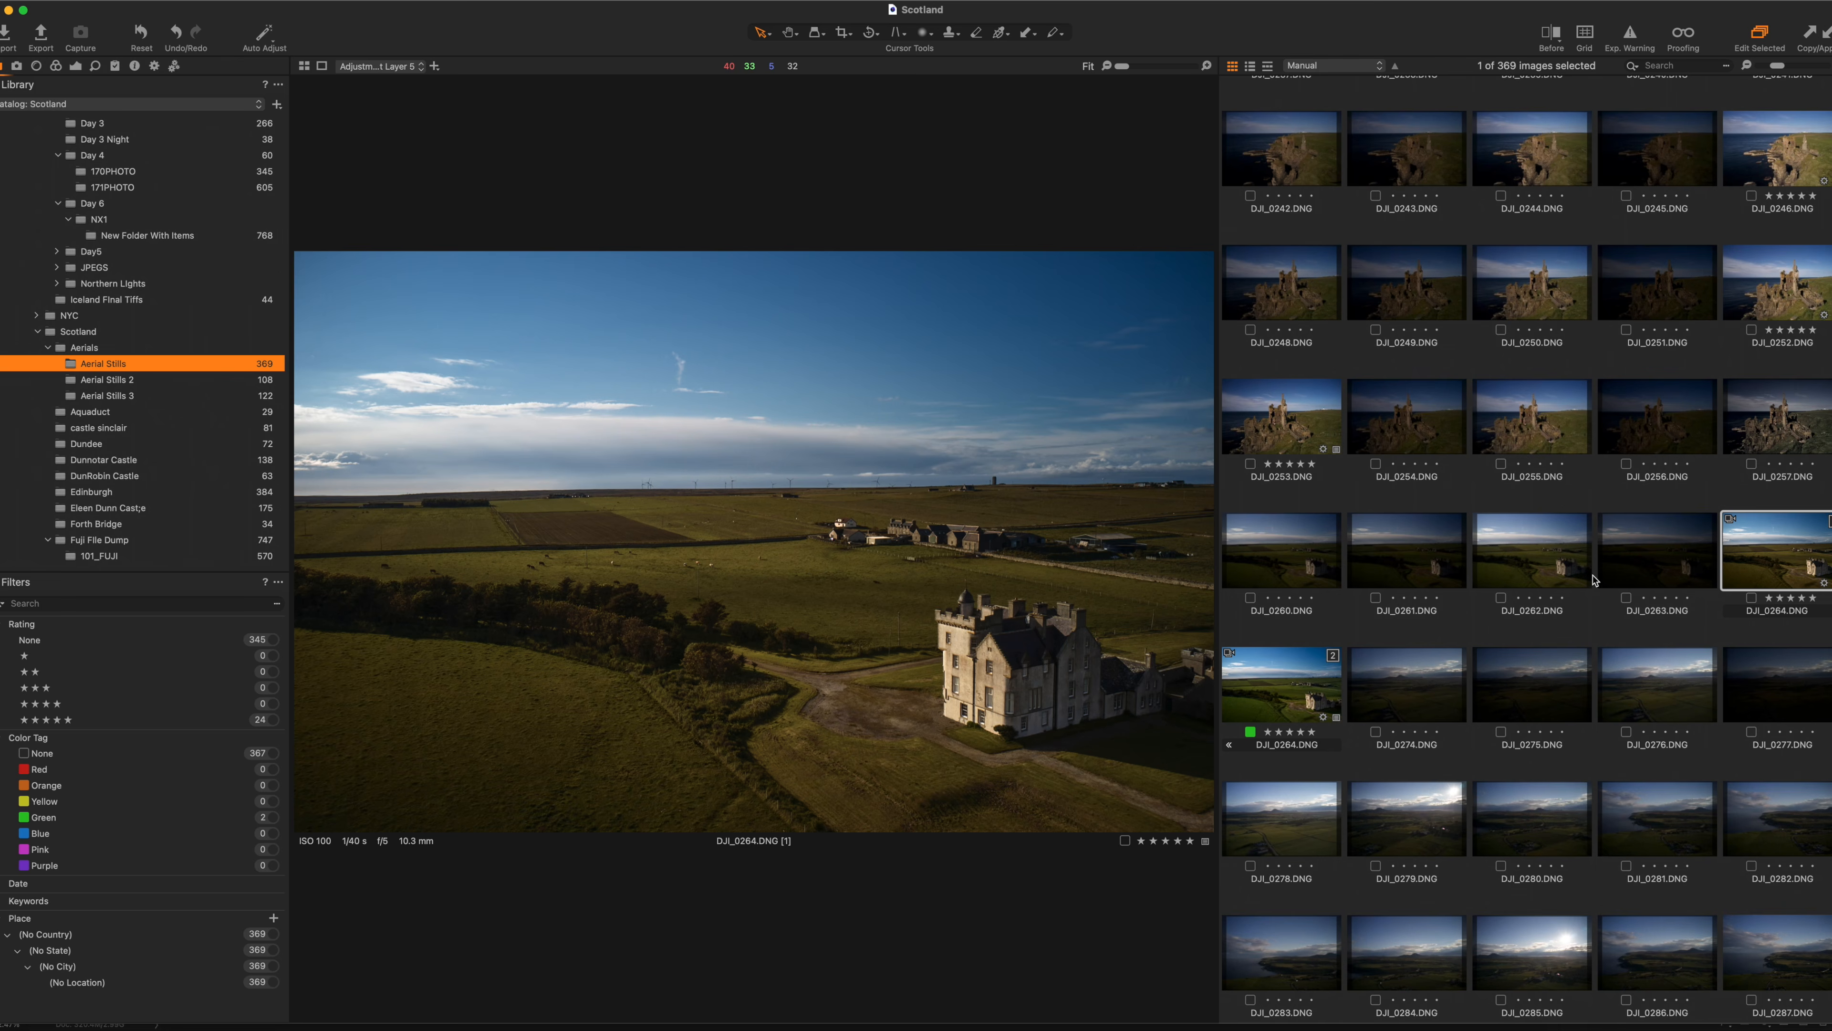
click(1668, 574)
click(1514, 569)
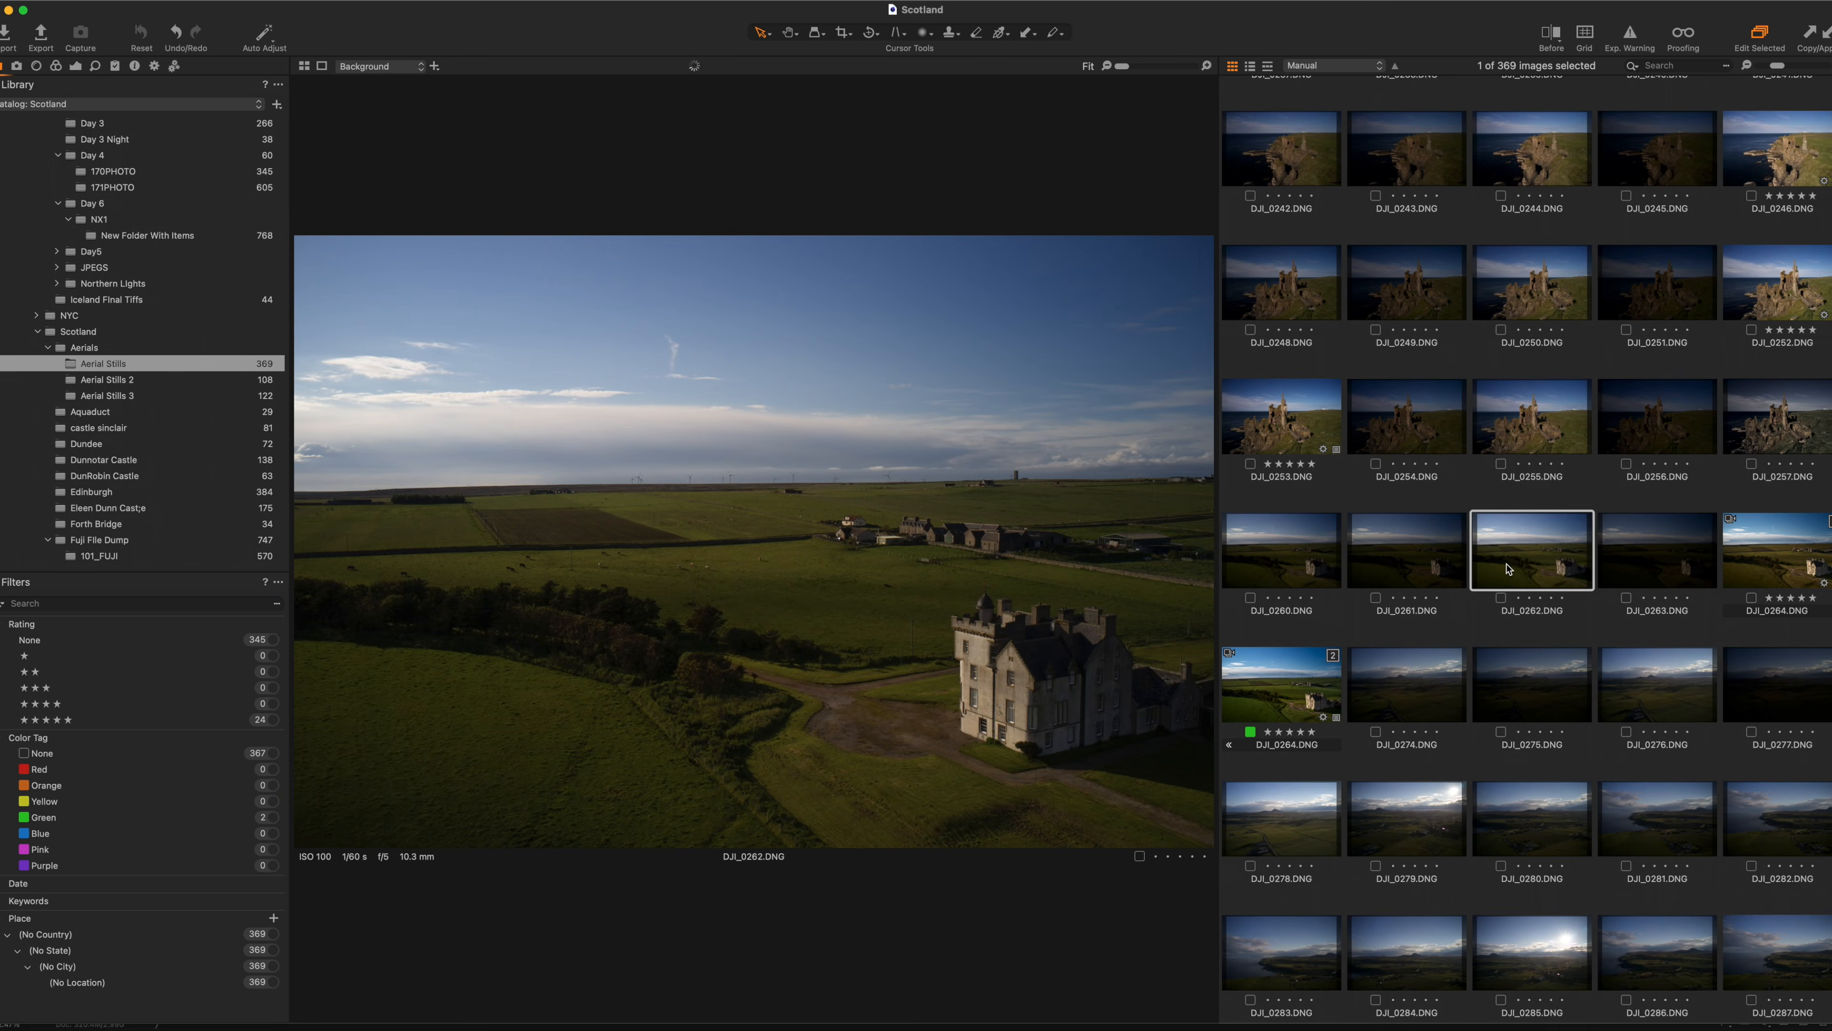
click(1769, 575)
click(1539, 579)
Widen DJI_0262's crop to the full image frame and bring up the Exposure tool.
click(843, 32)
drag(235, 540, 235, 540)
drag(728, 261, 729, 240)
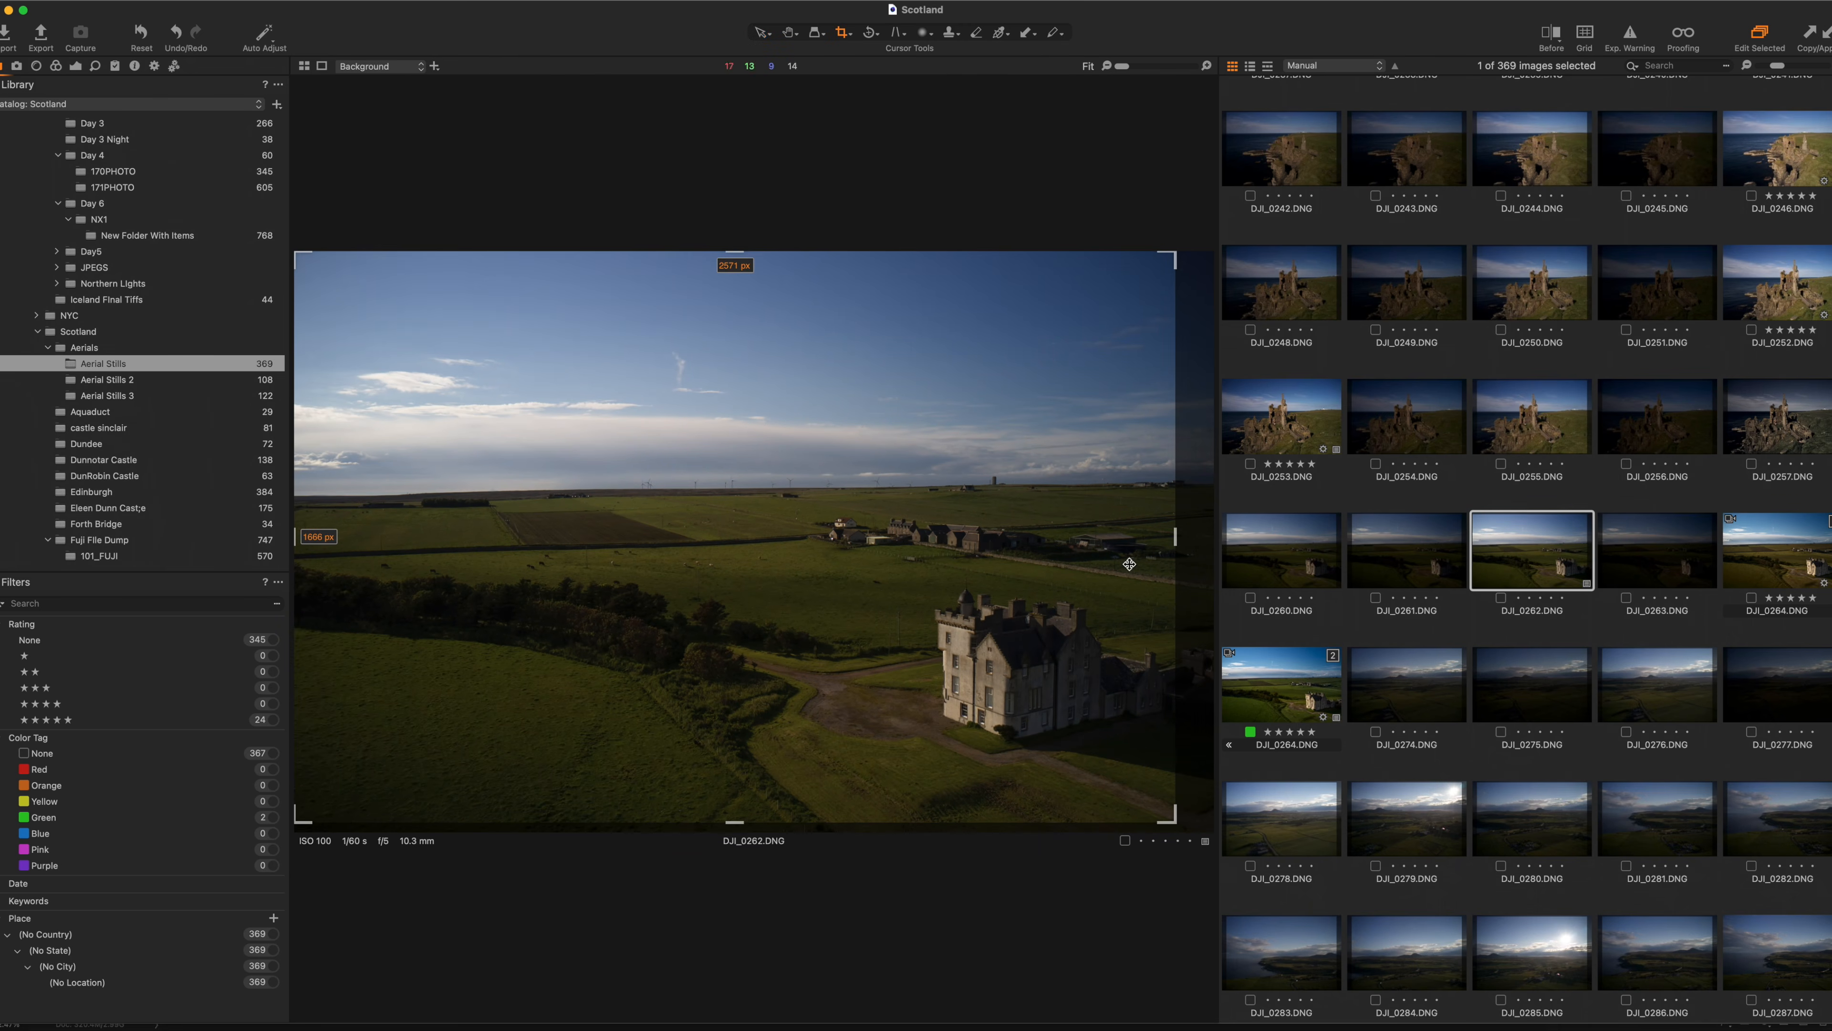
drag(1176, 537, 1214, 536)
drag(757, 823, 756, 832)
click(761, 32)
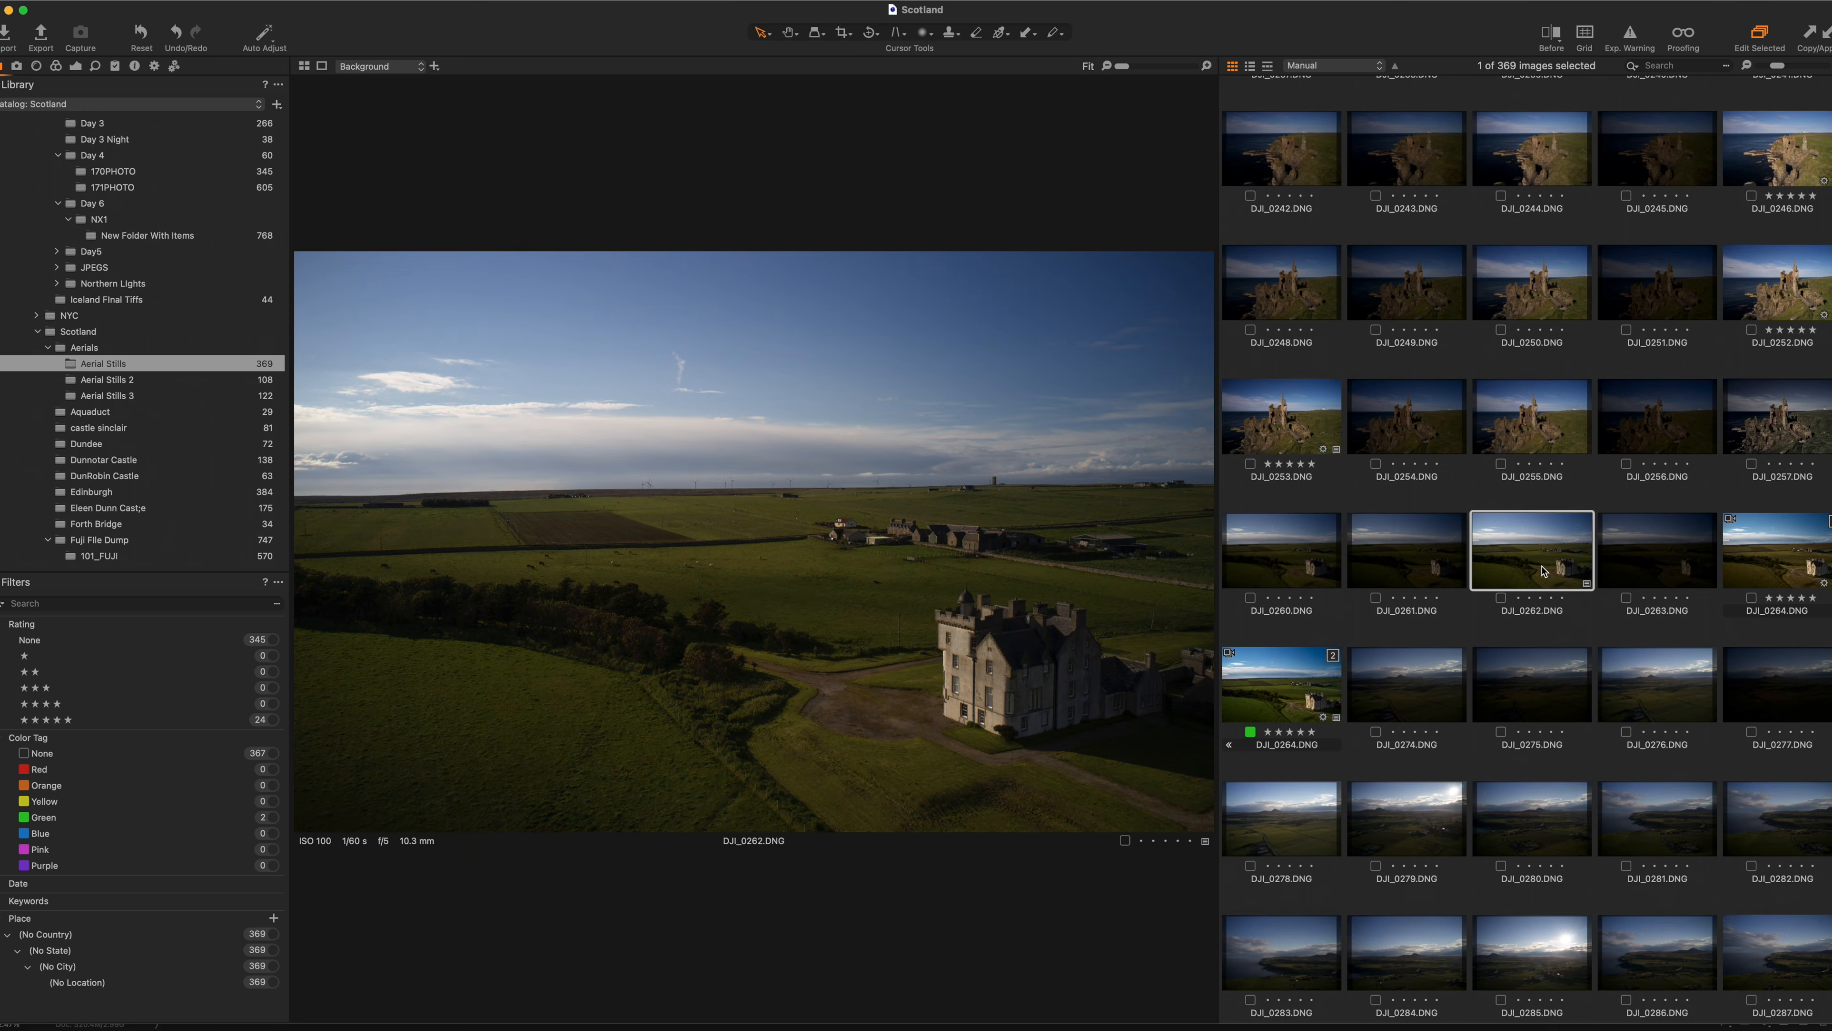
click(76, 66)
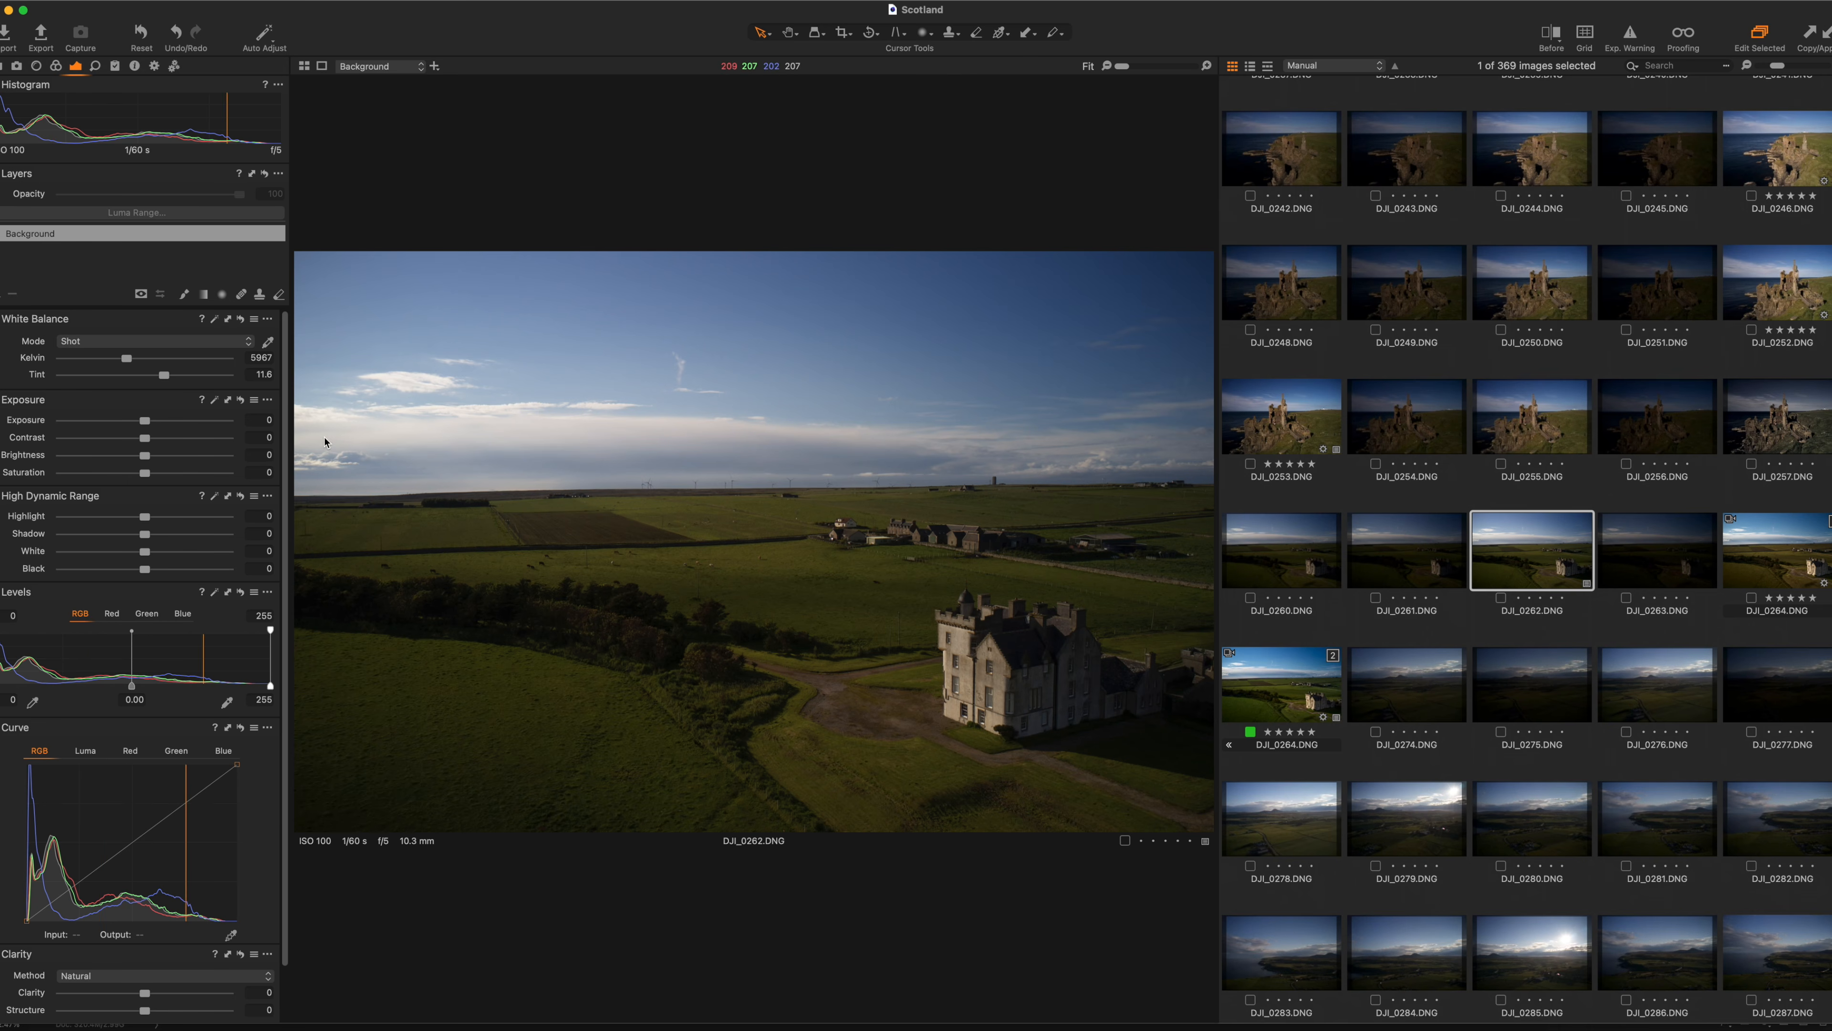
Flip repeatedly between DJI_0264 variants [1] and [2] to compare their looks.
click(1749, 563)
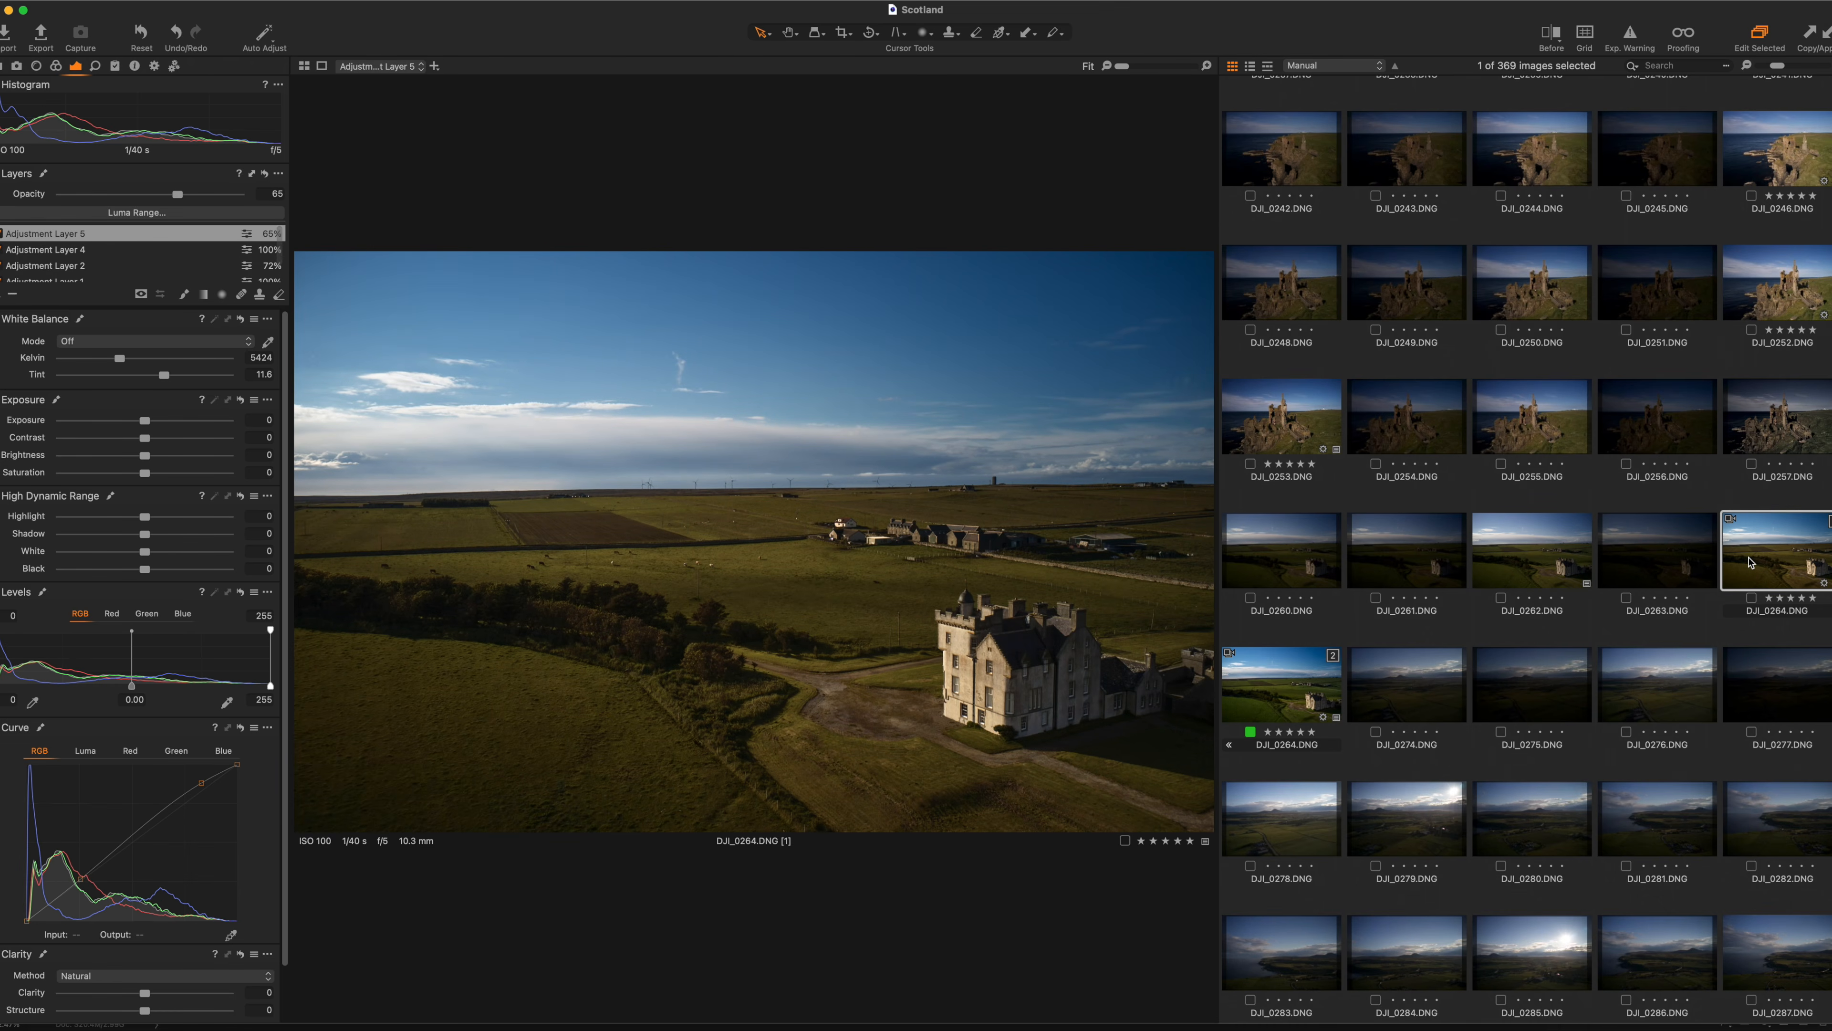
click(1317, 708)
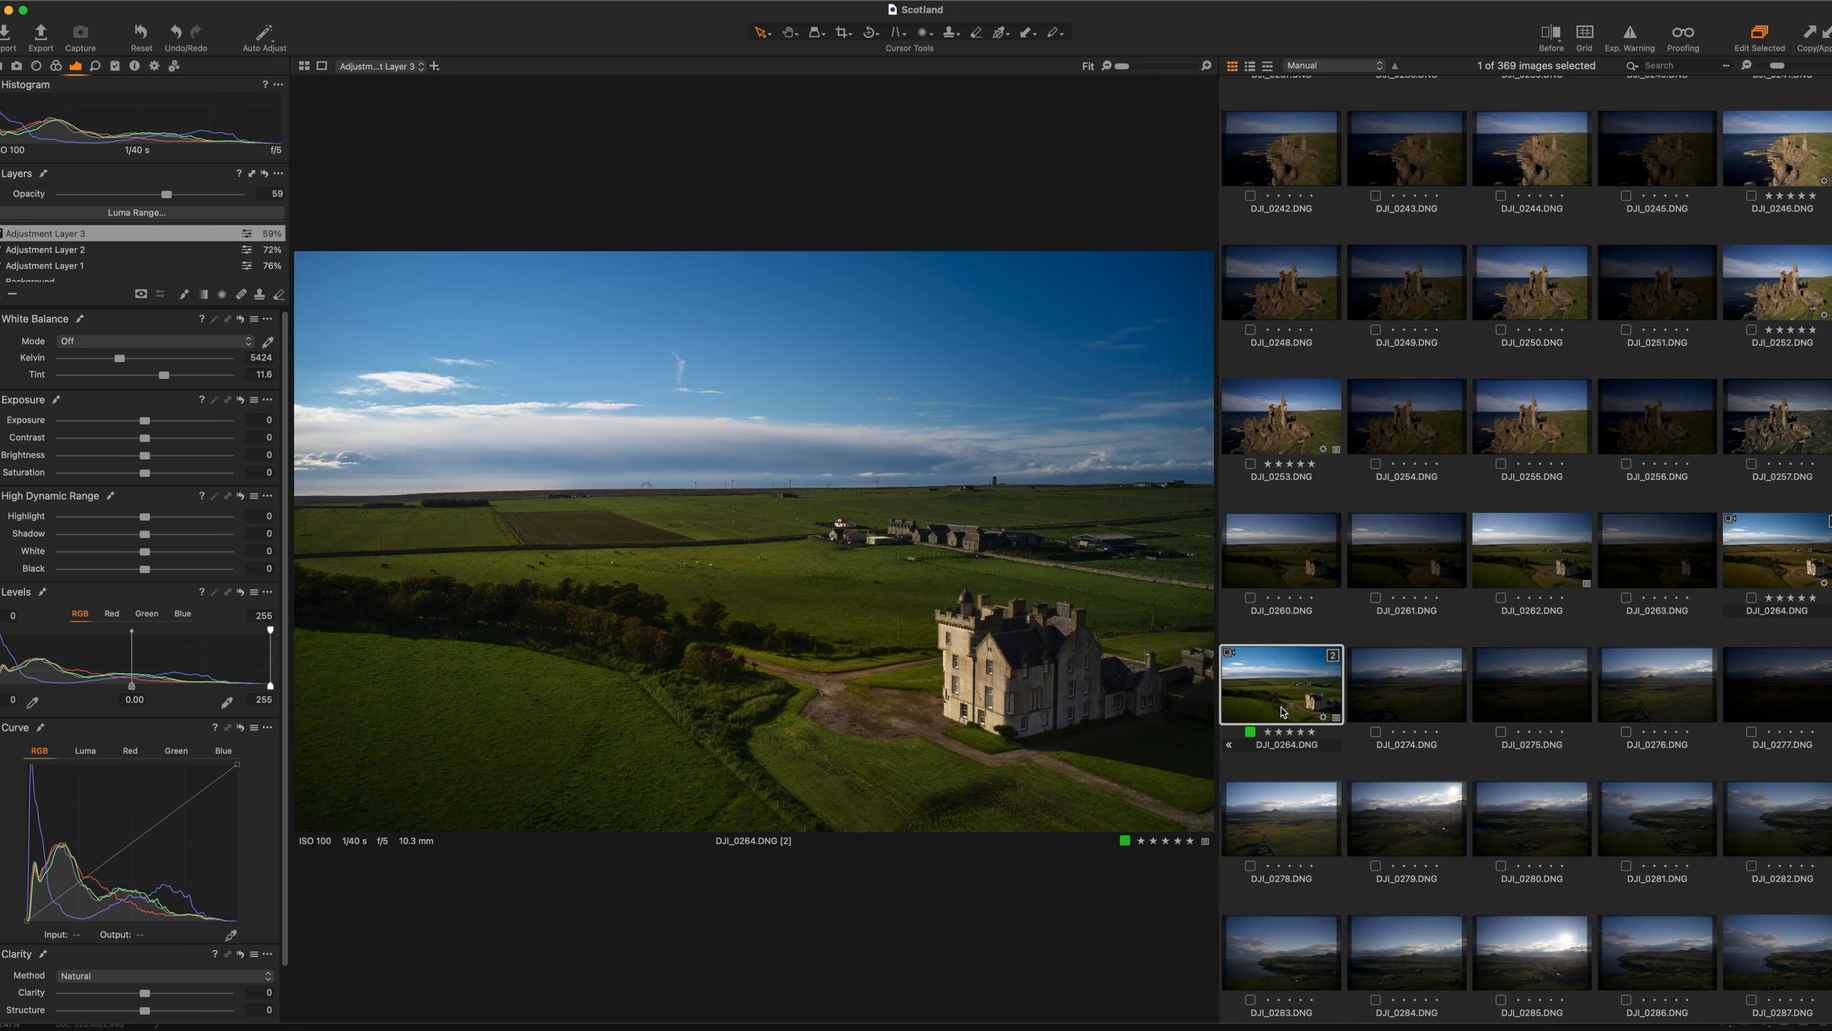
click(1779, 563)
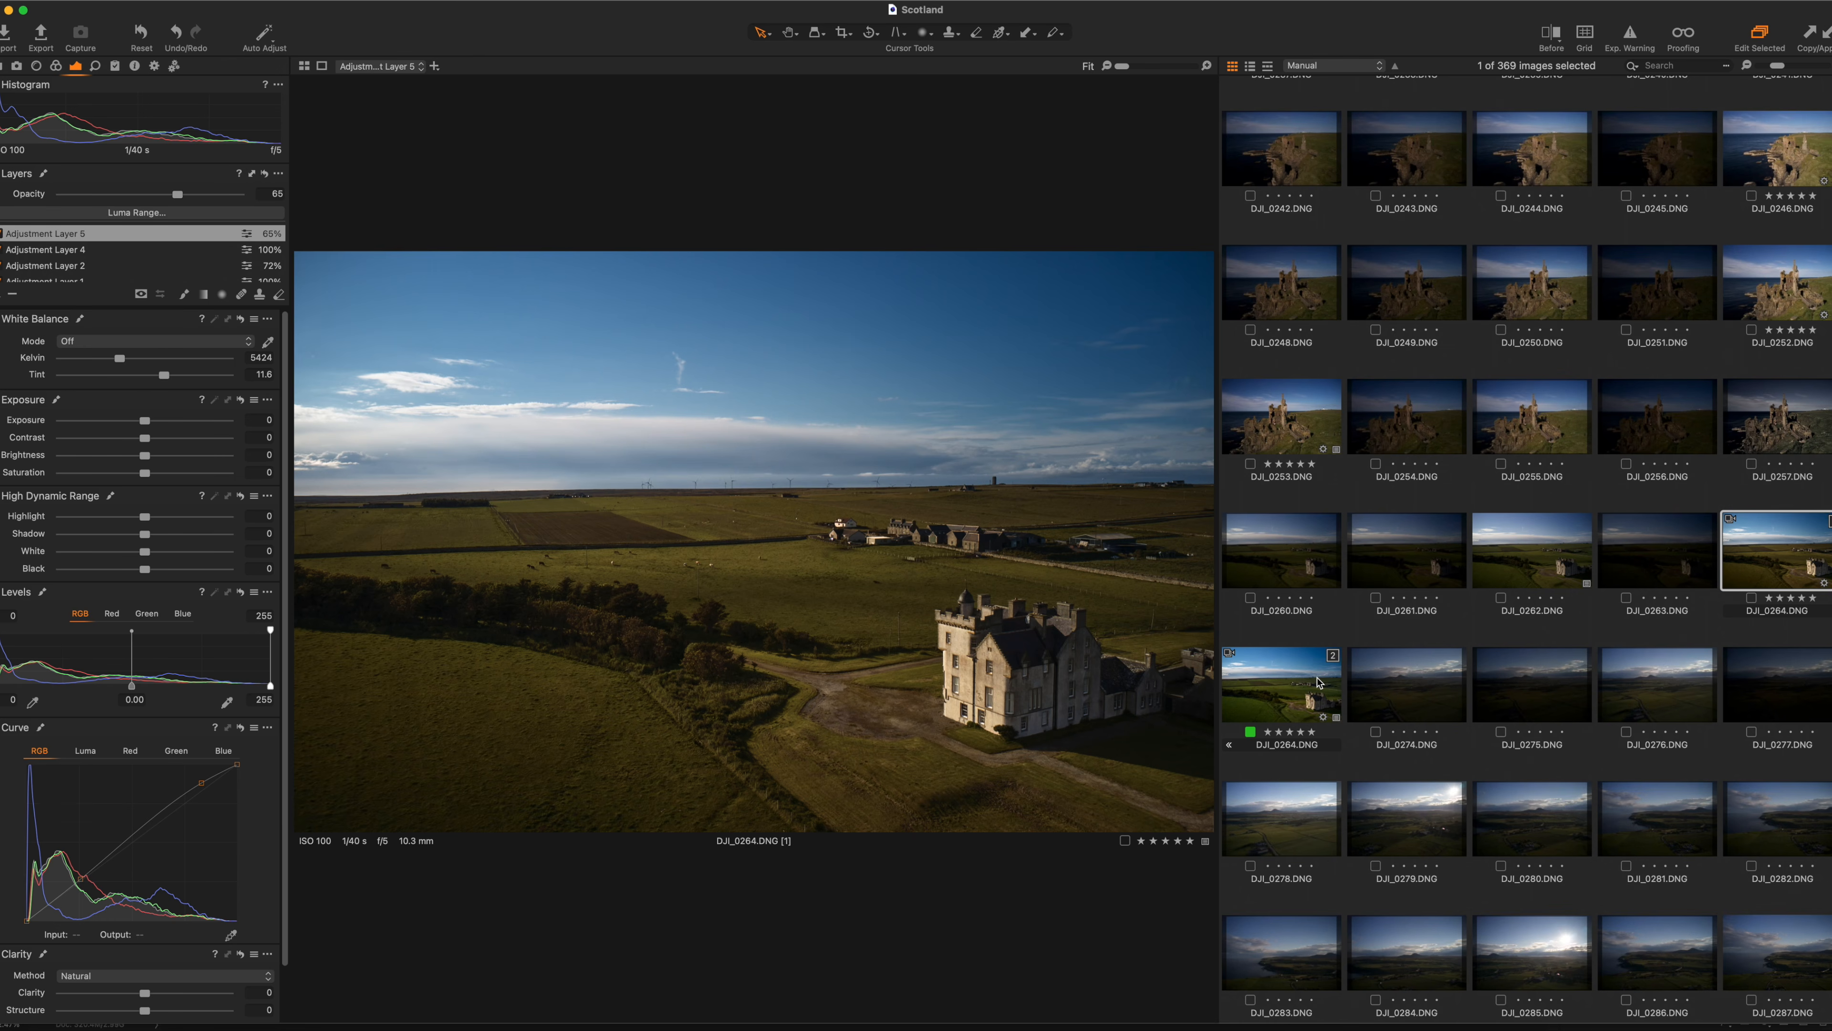
click(1291, 699)
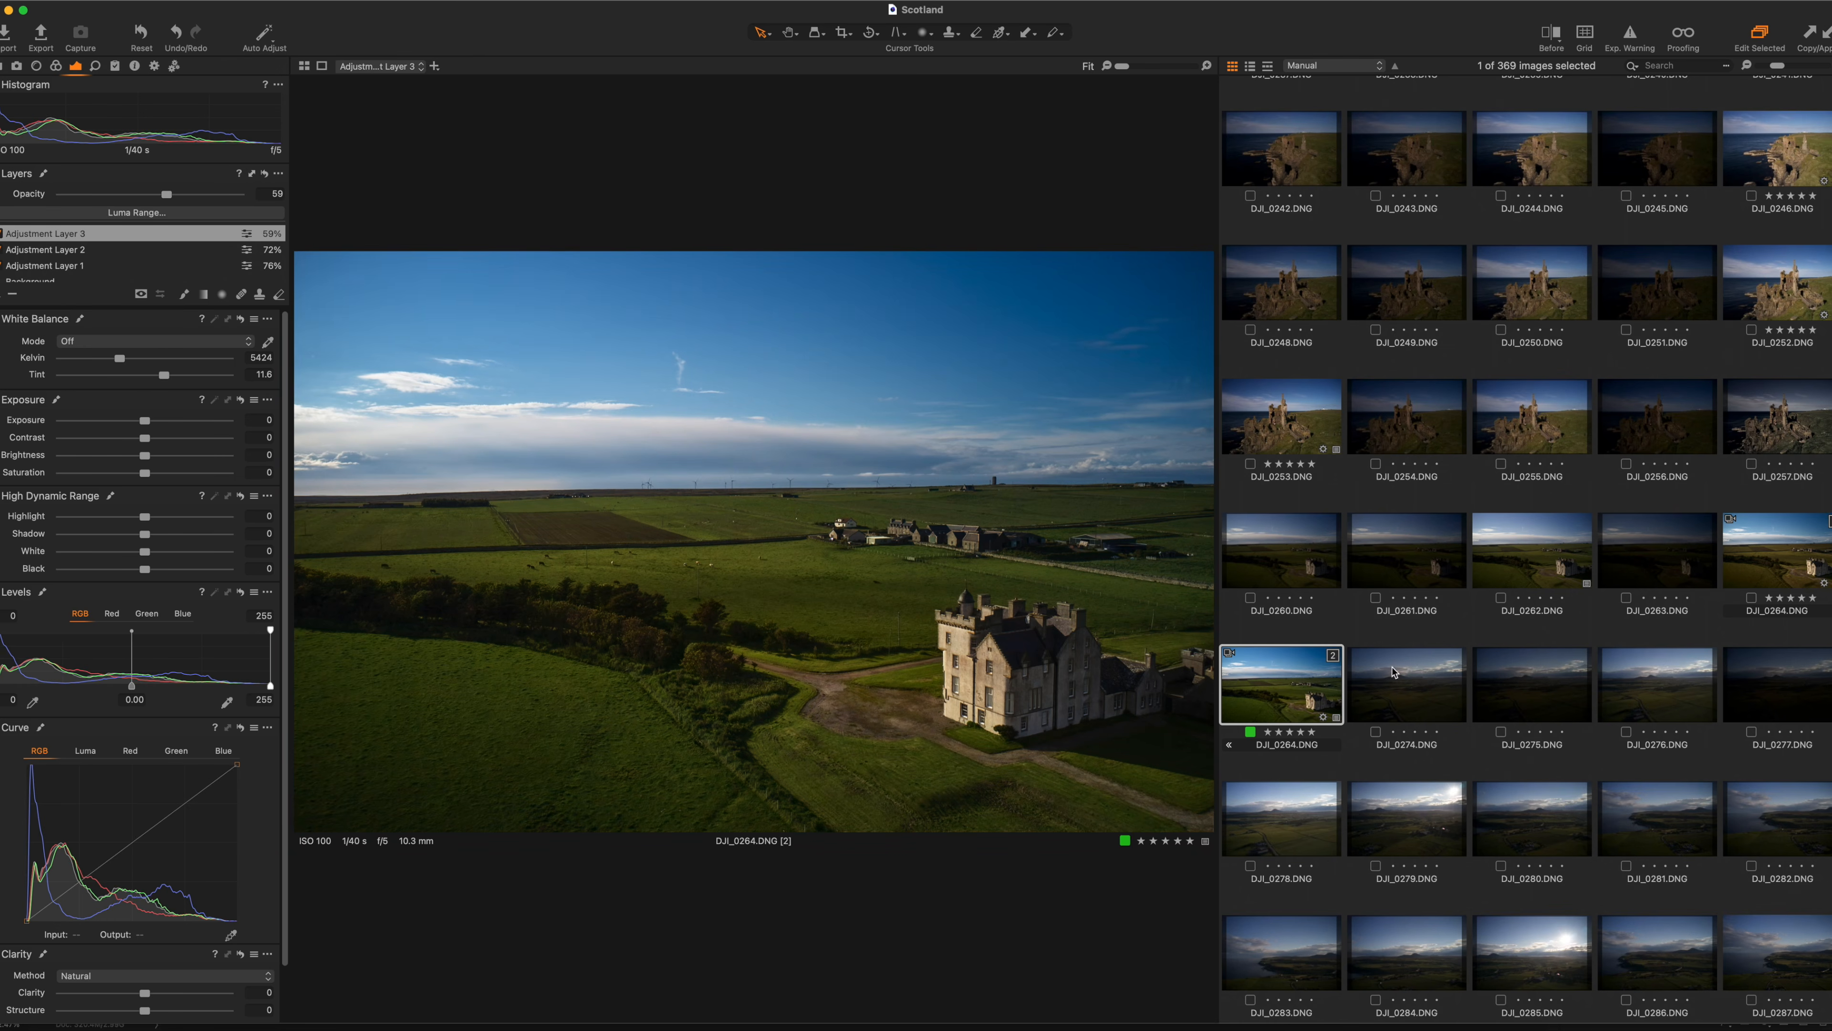
click(1762, 576)
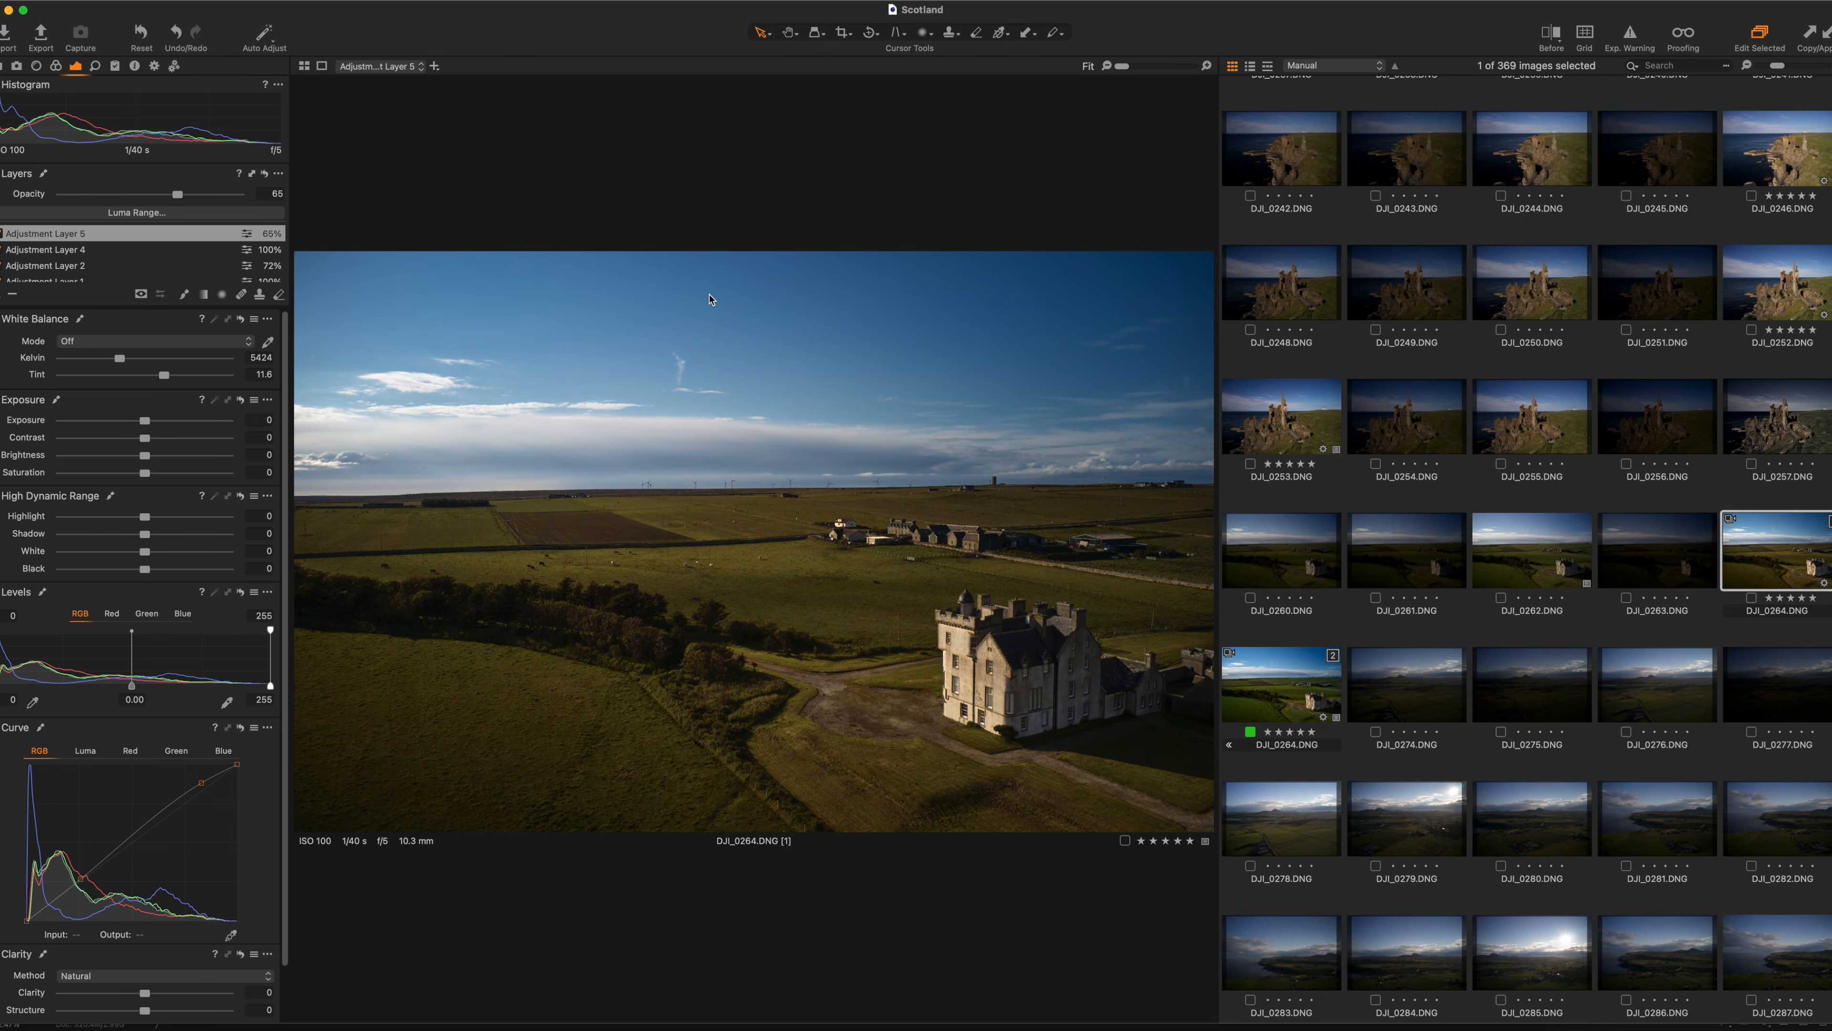
scroll(709, 295, up, 1)
scroll(709, 299, down, 1)
scroll(1326, 688, down, 1)
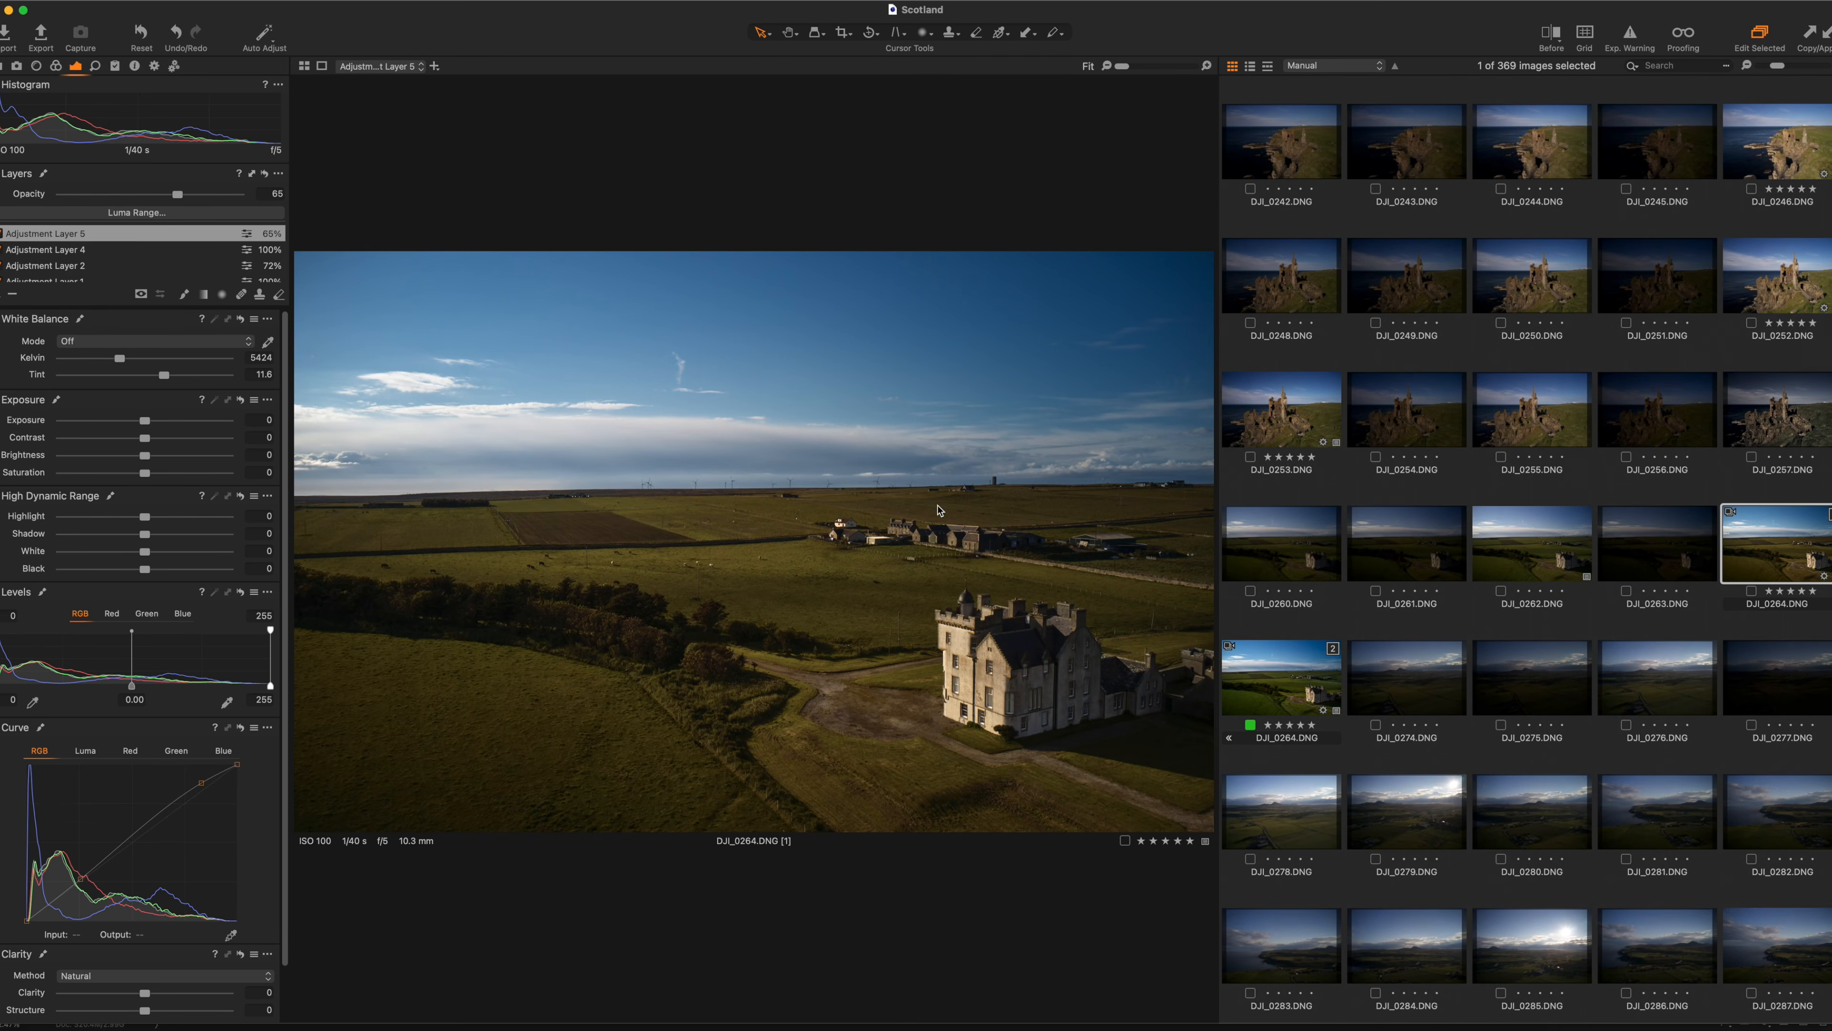
click(1291, 701)
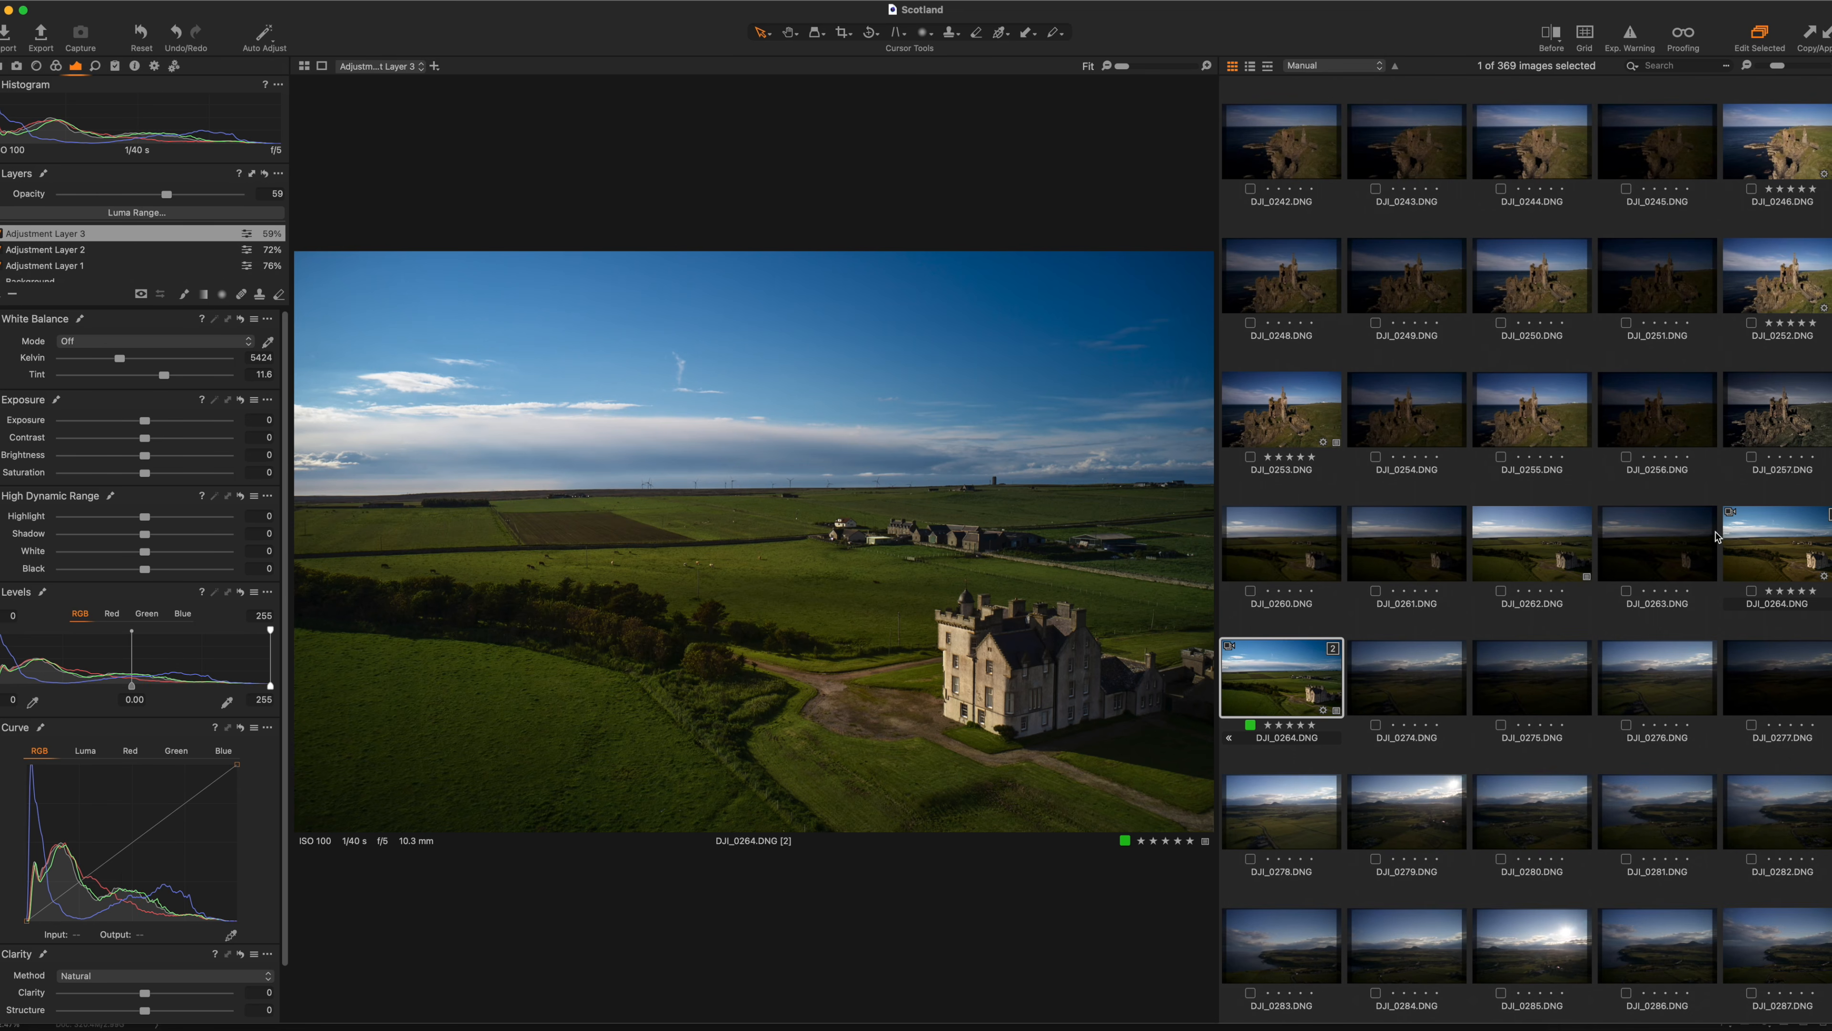
click(1775, 553)
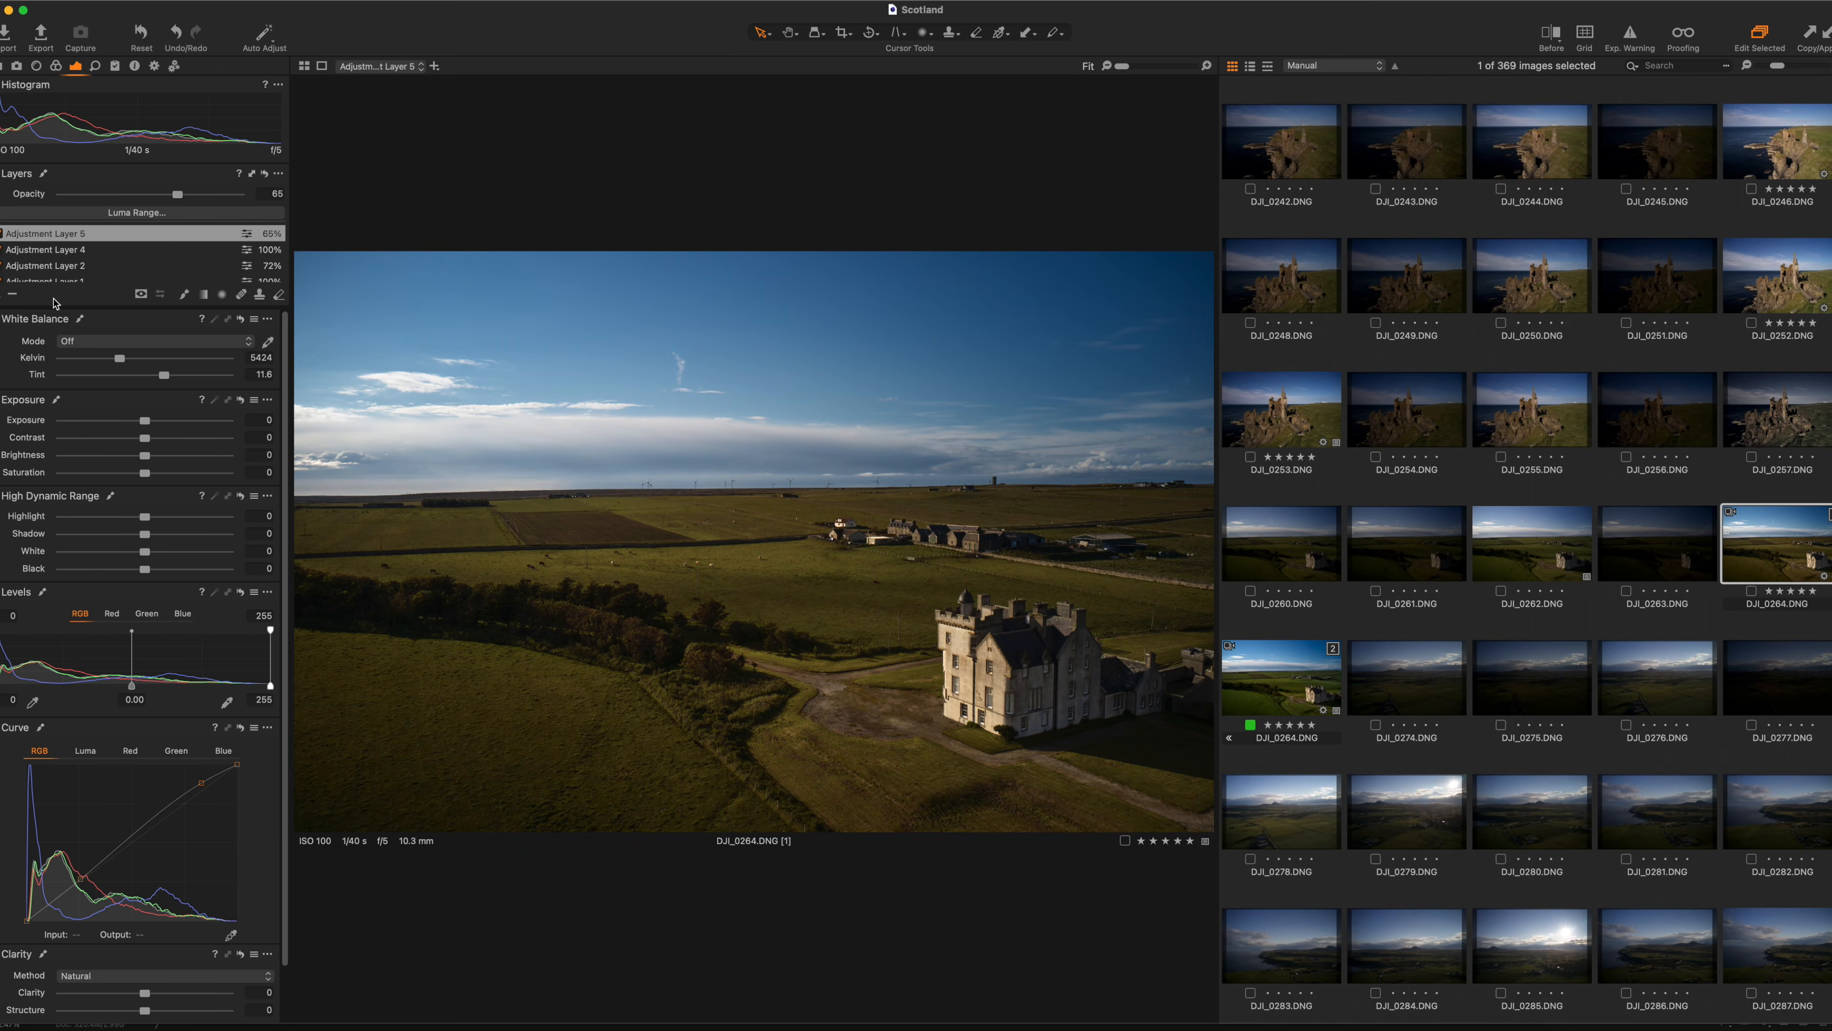
Select the Background layer, try brightening it and undo to keep -21, then zoom-check the castle.
scroll(46, 269, down, 2)
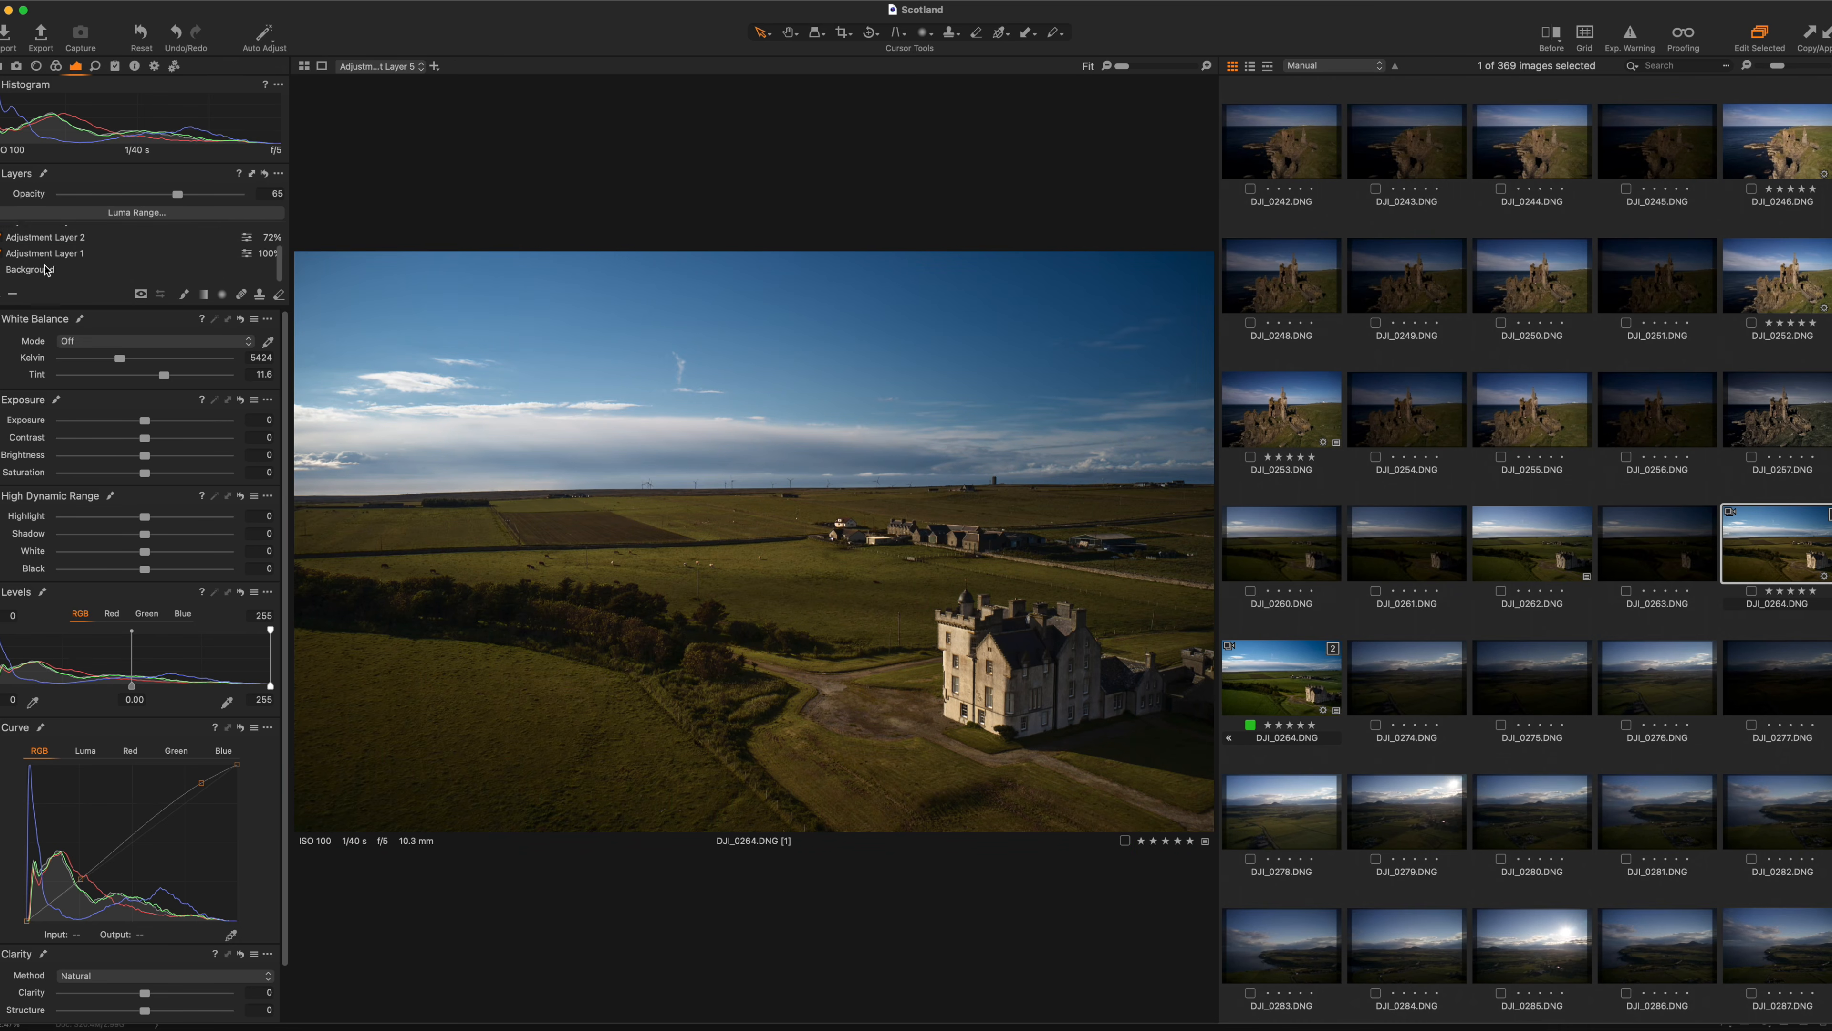
click(47, 268)
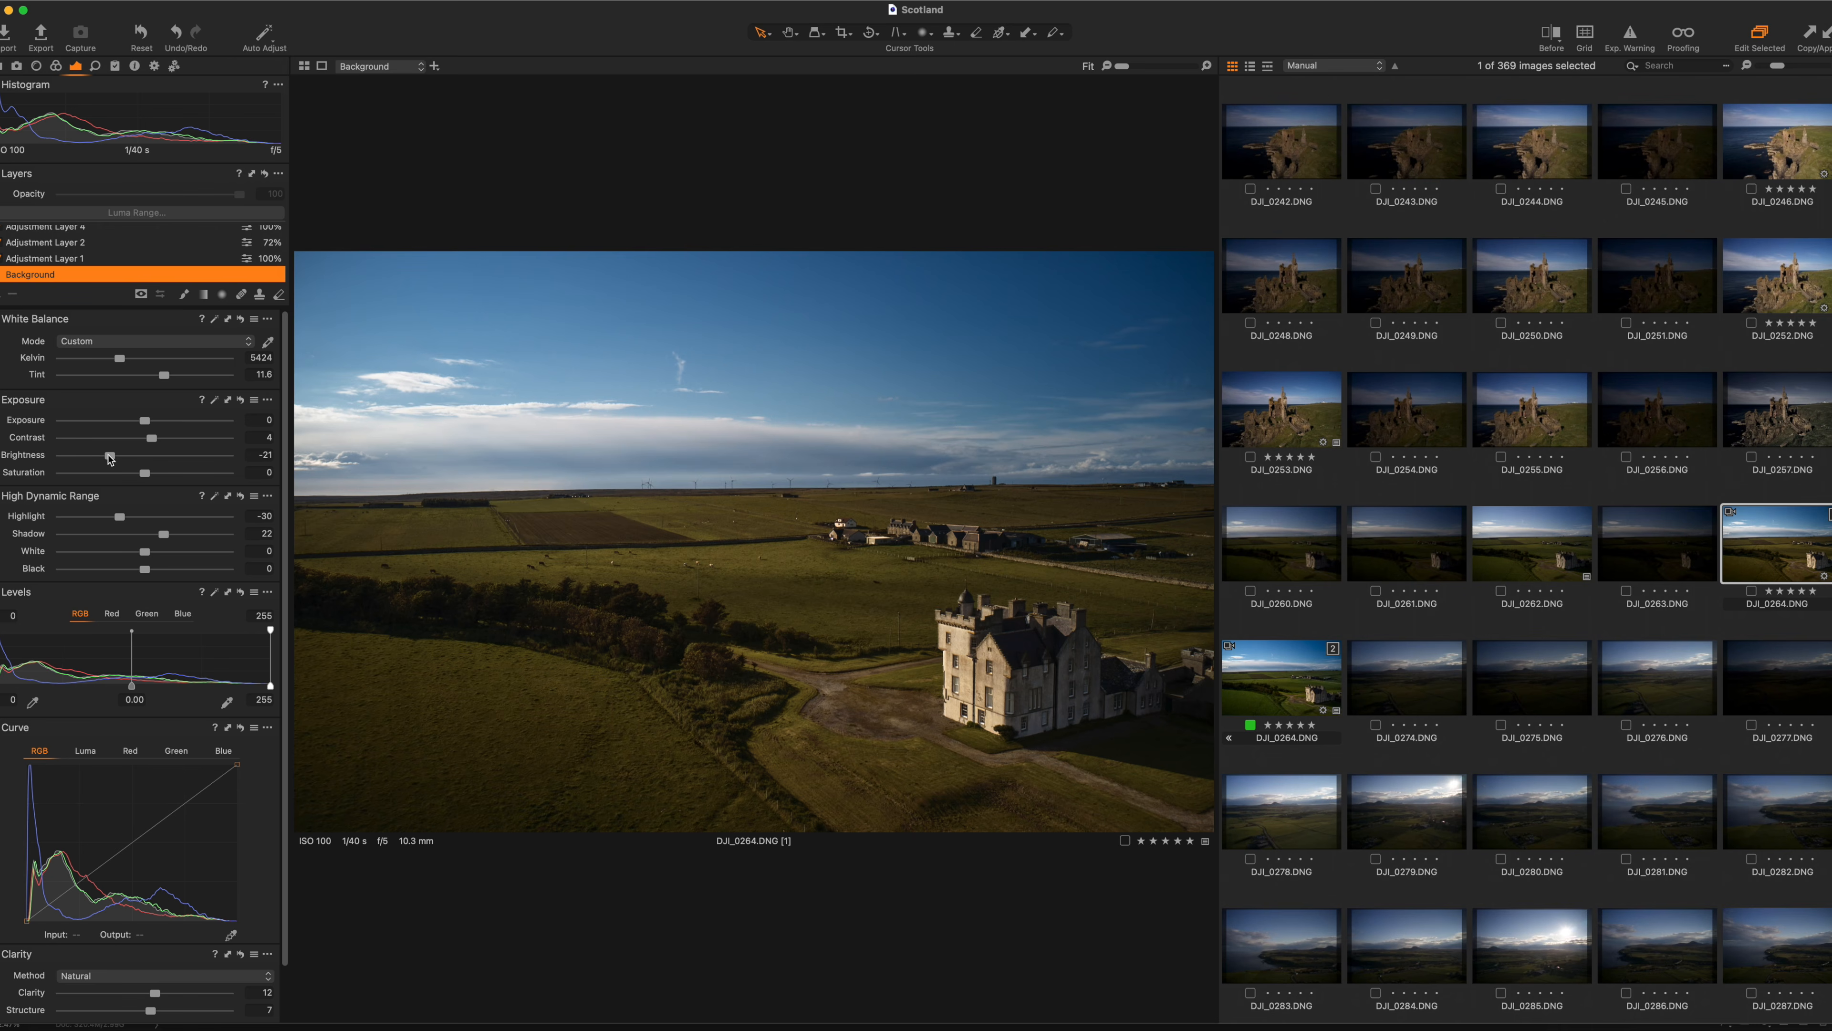
drag(110, 458, 146, 459)
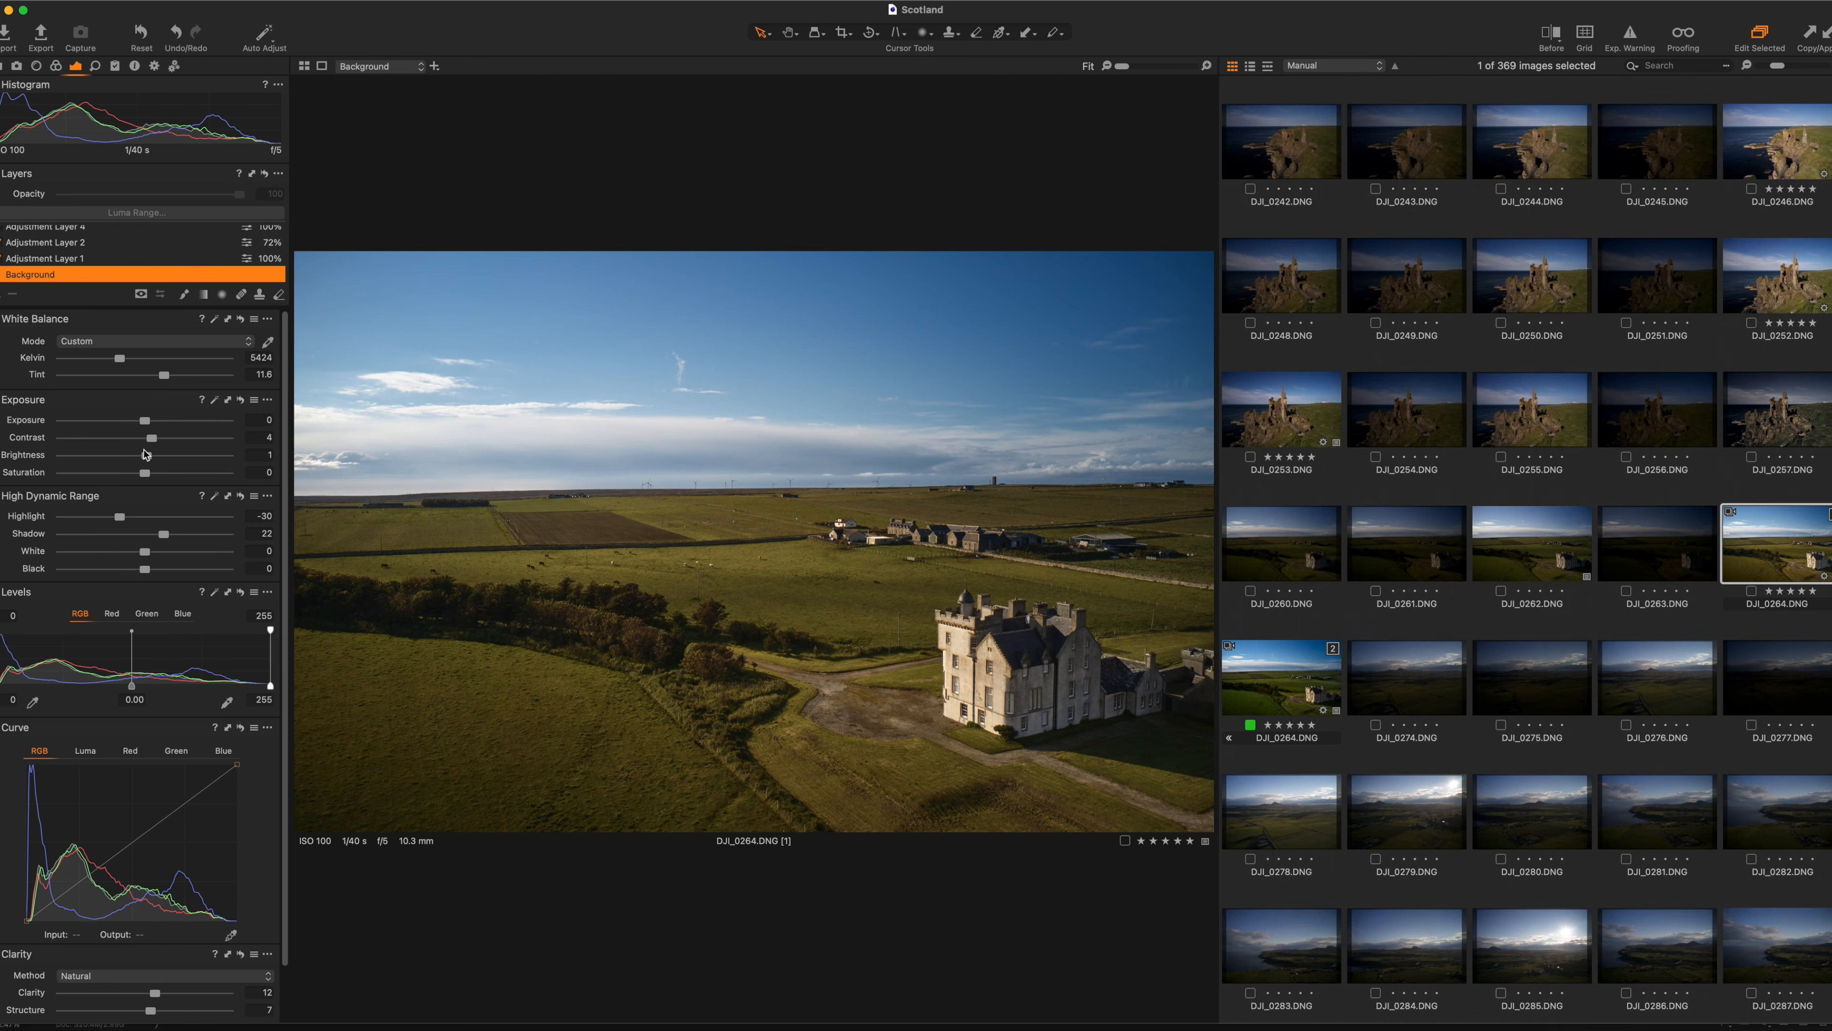
key(super+z)
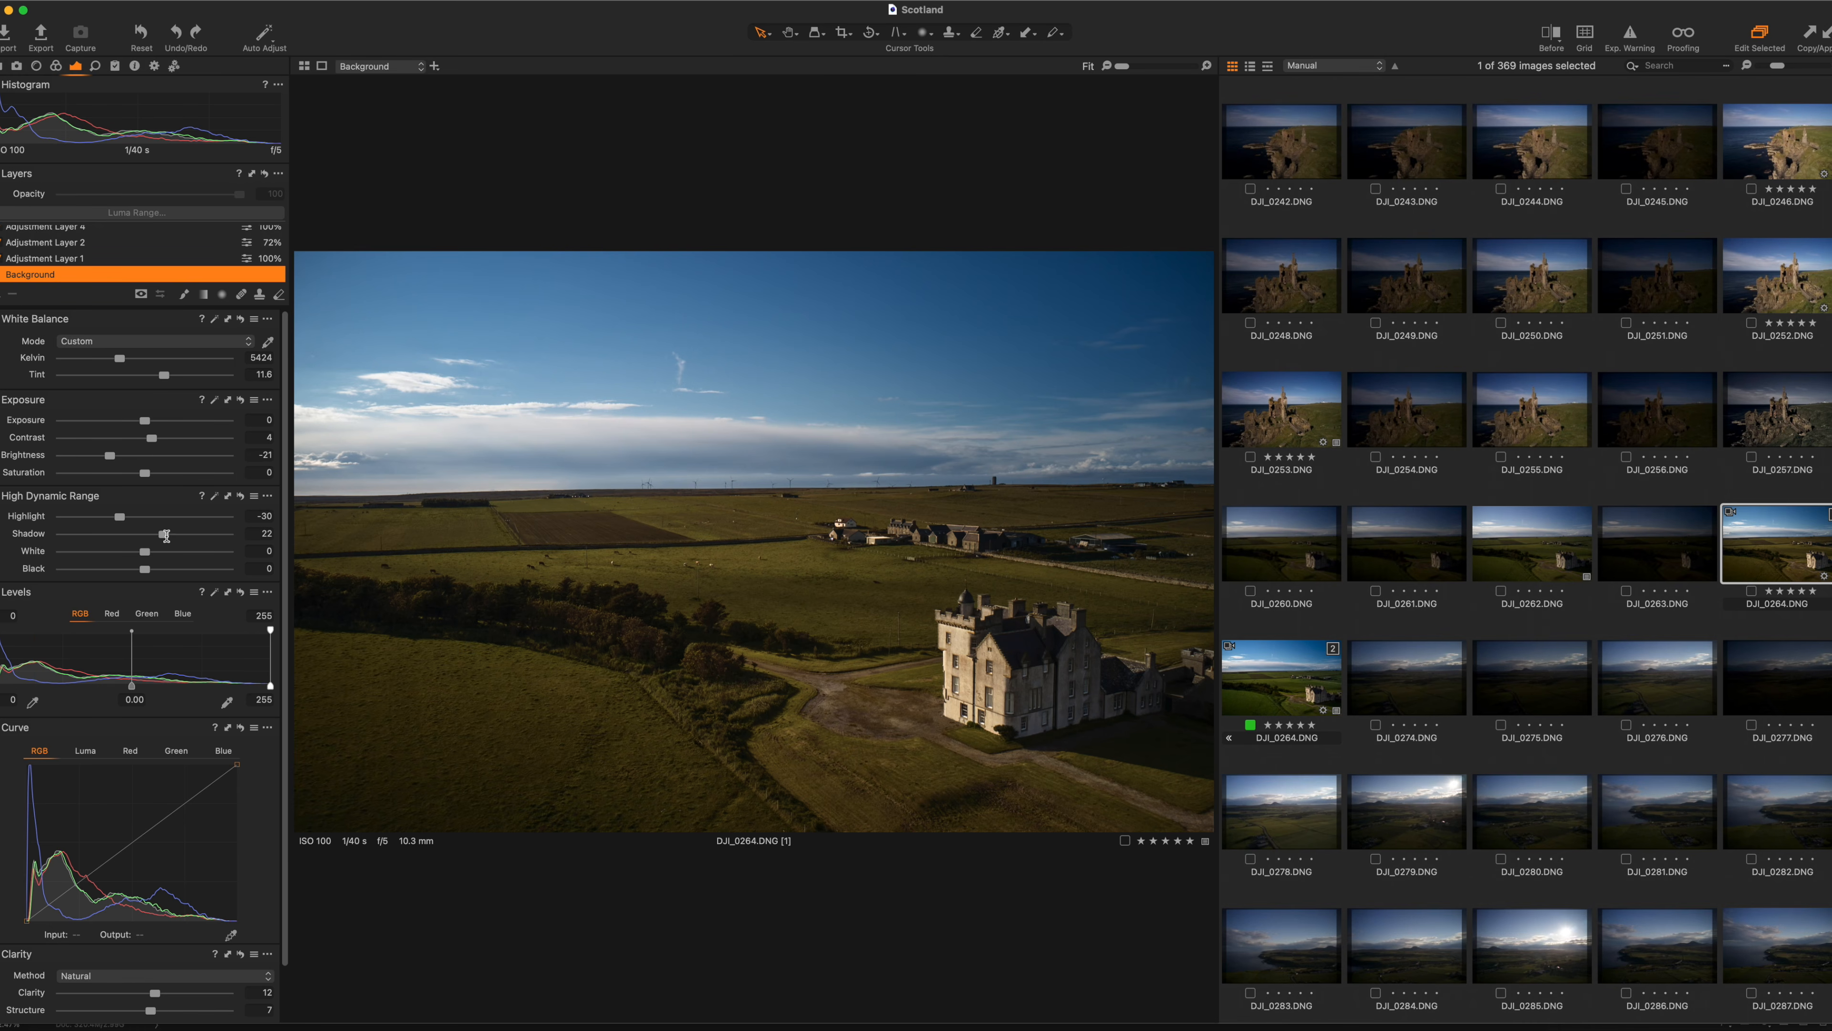
scroll(171, 816, down, 3)
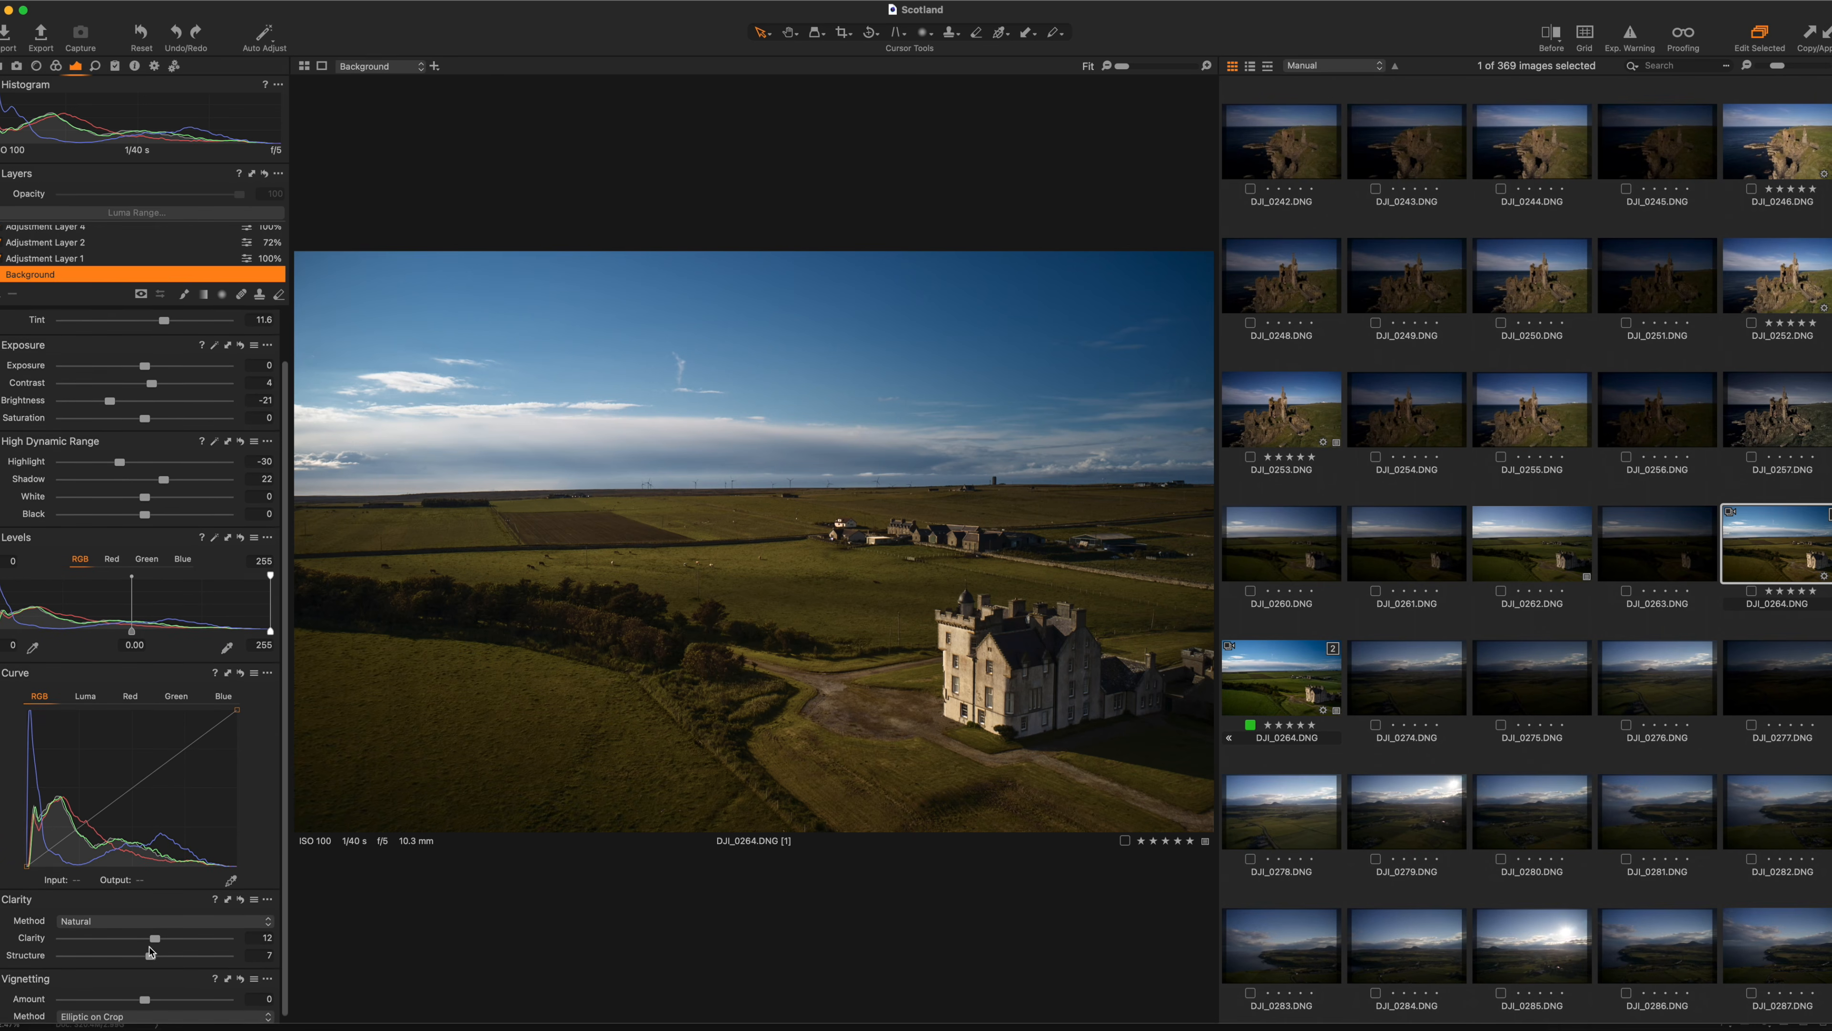
double_click(959, 644)
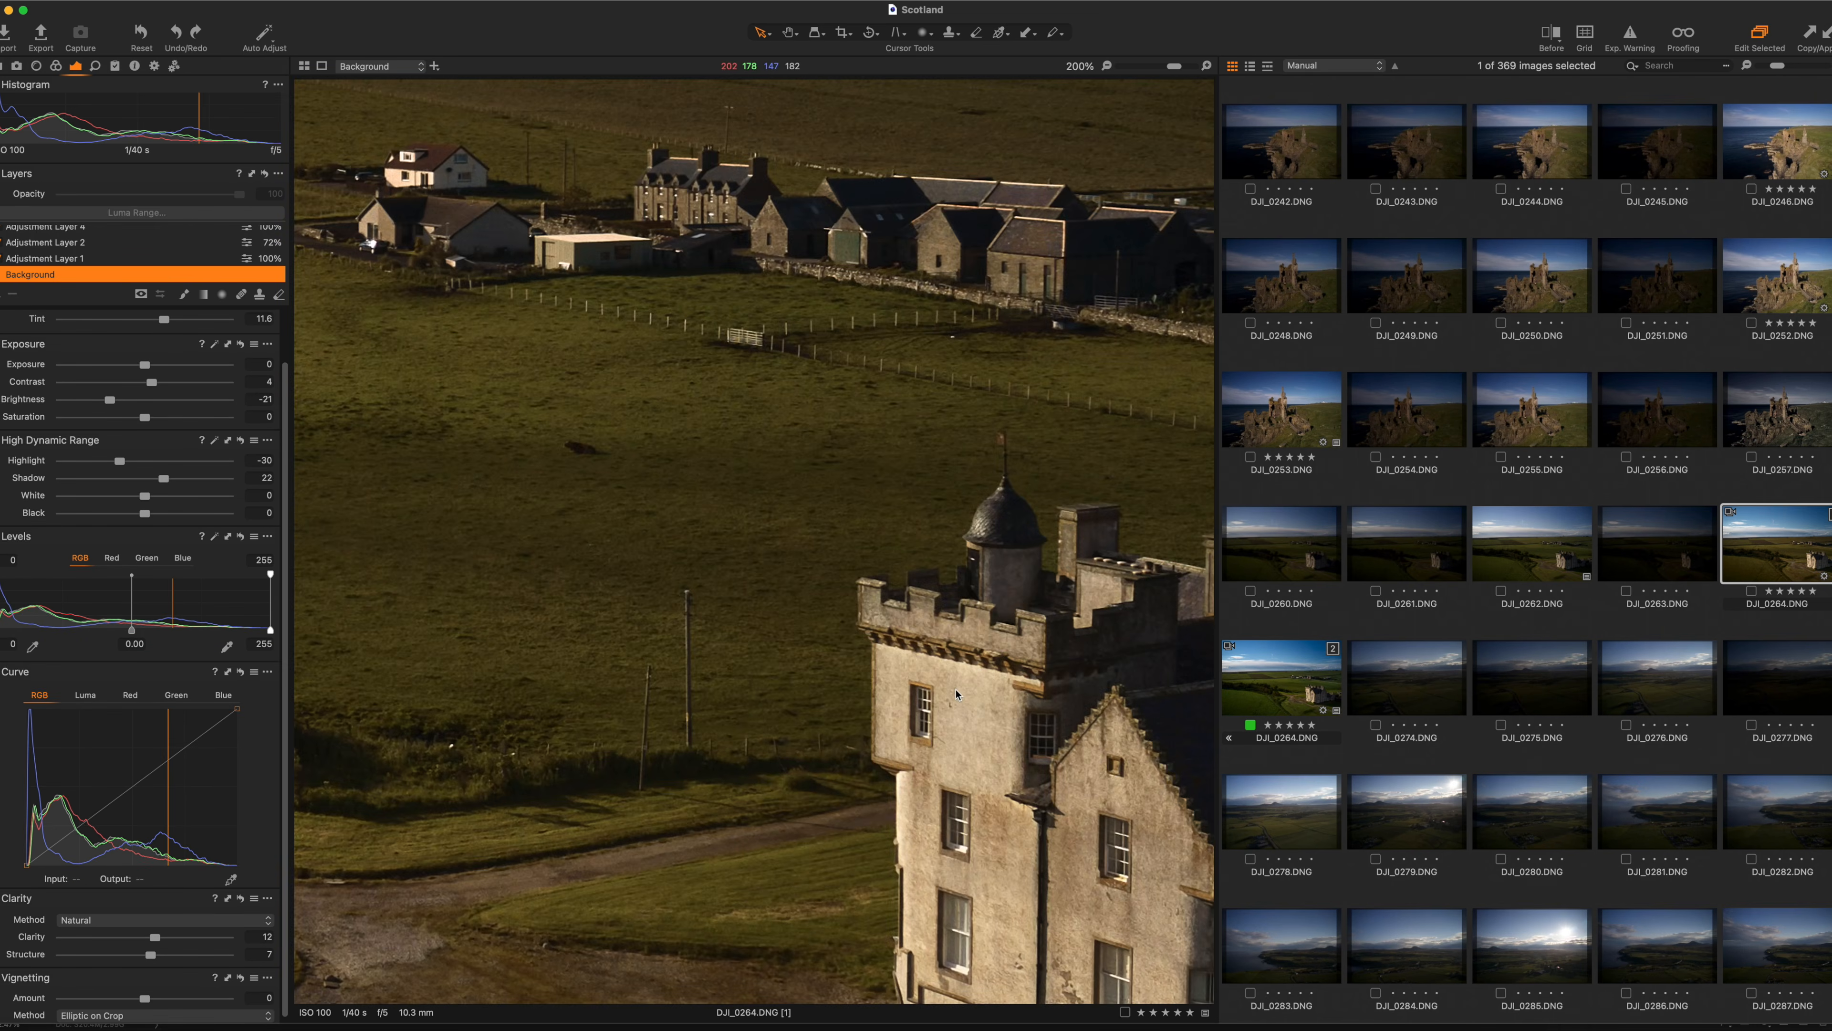
double_click(960, 644)
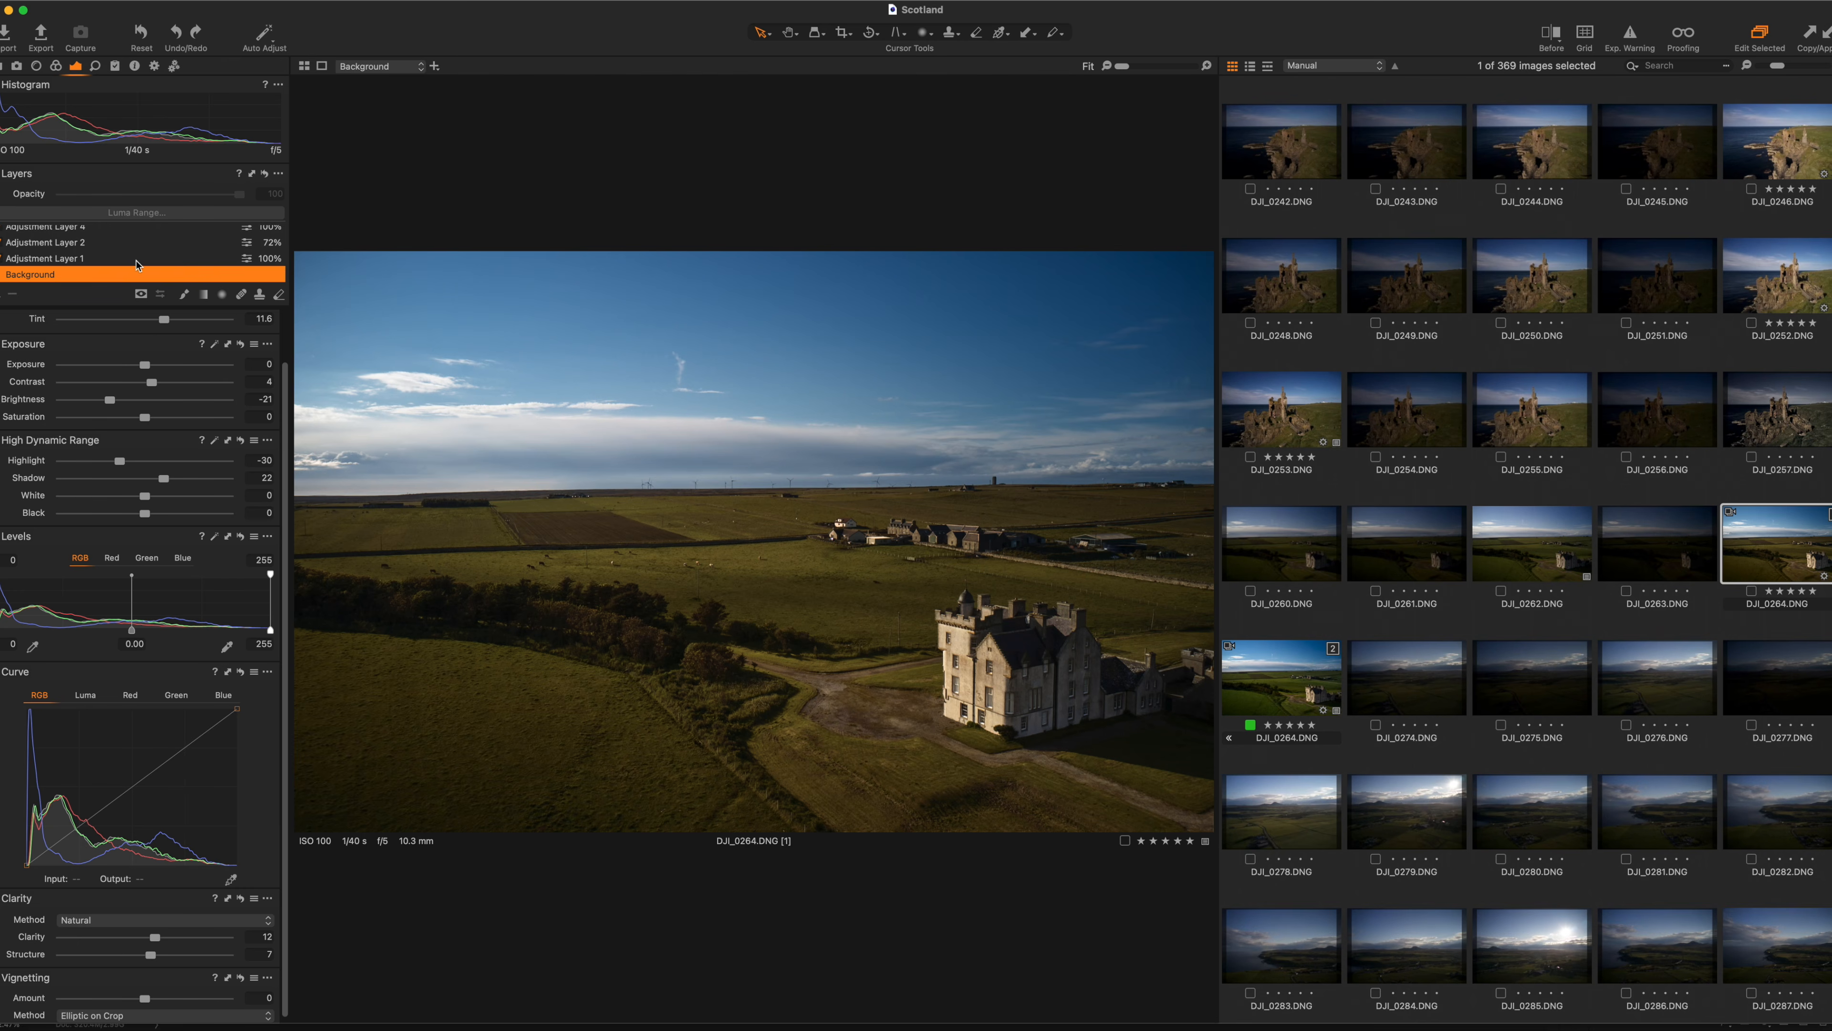
scroll(137, 266, up, 1)
Reset the Color Editor, undo the reset, and inspect the blue colour range.
click(55, 66)
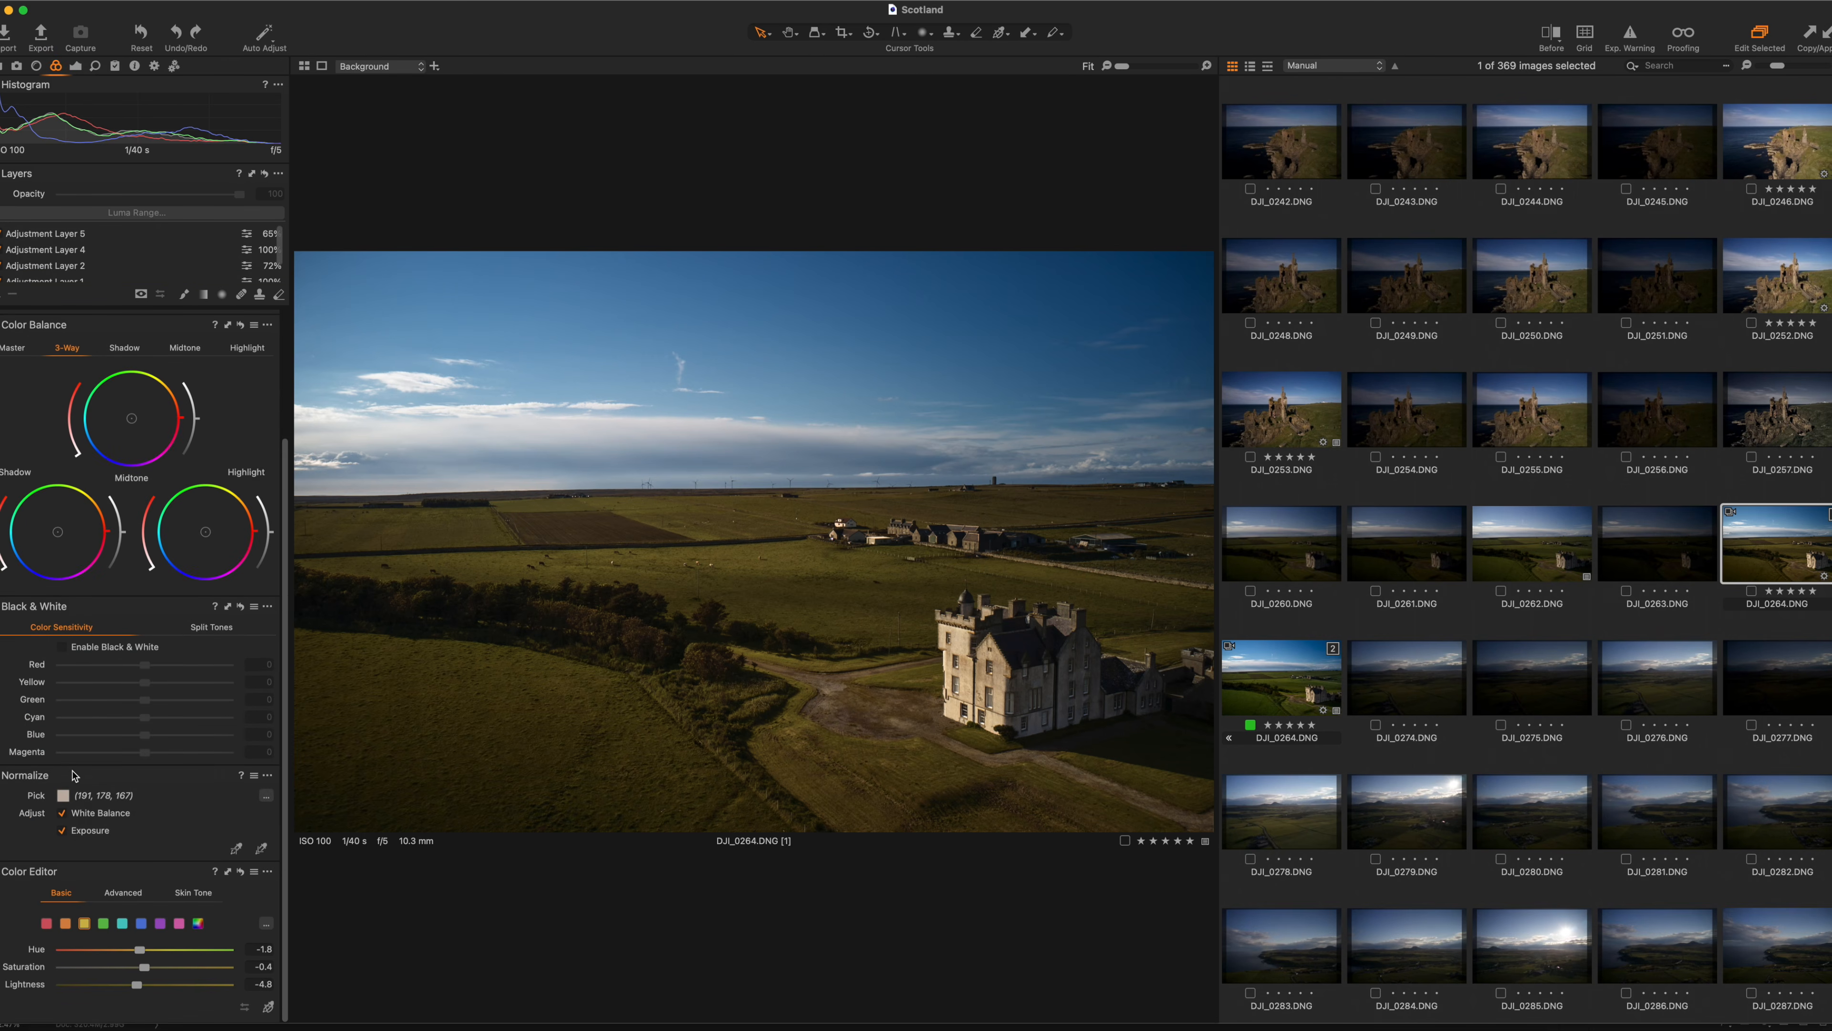
click(240, 872)
key(super+z)
click(140, 923)
Toggle Adjustment Layer 1 off and on to compare the sky, then select it for editing.
scroll(35, 266, down, 2)
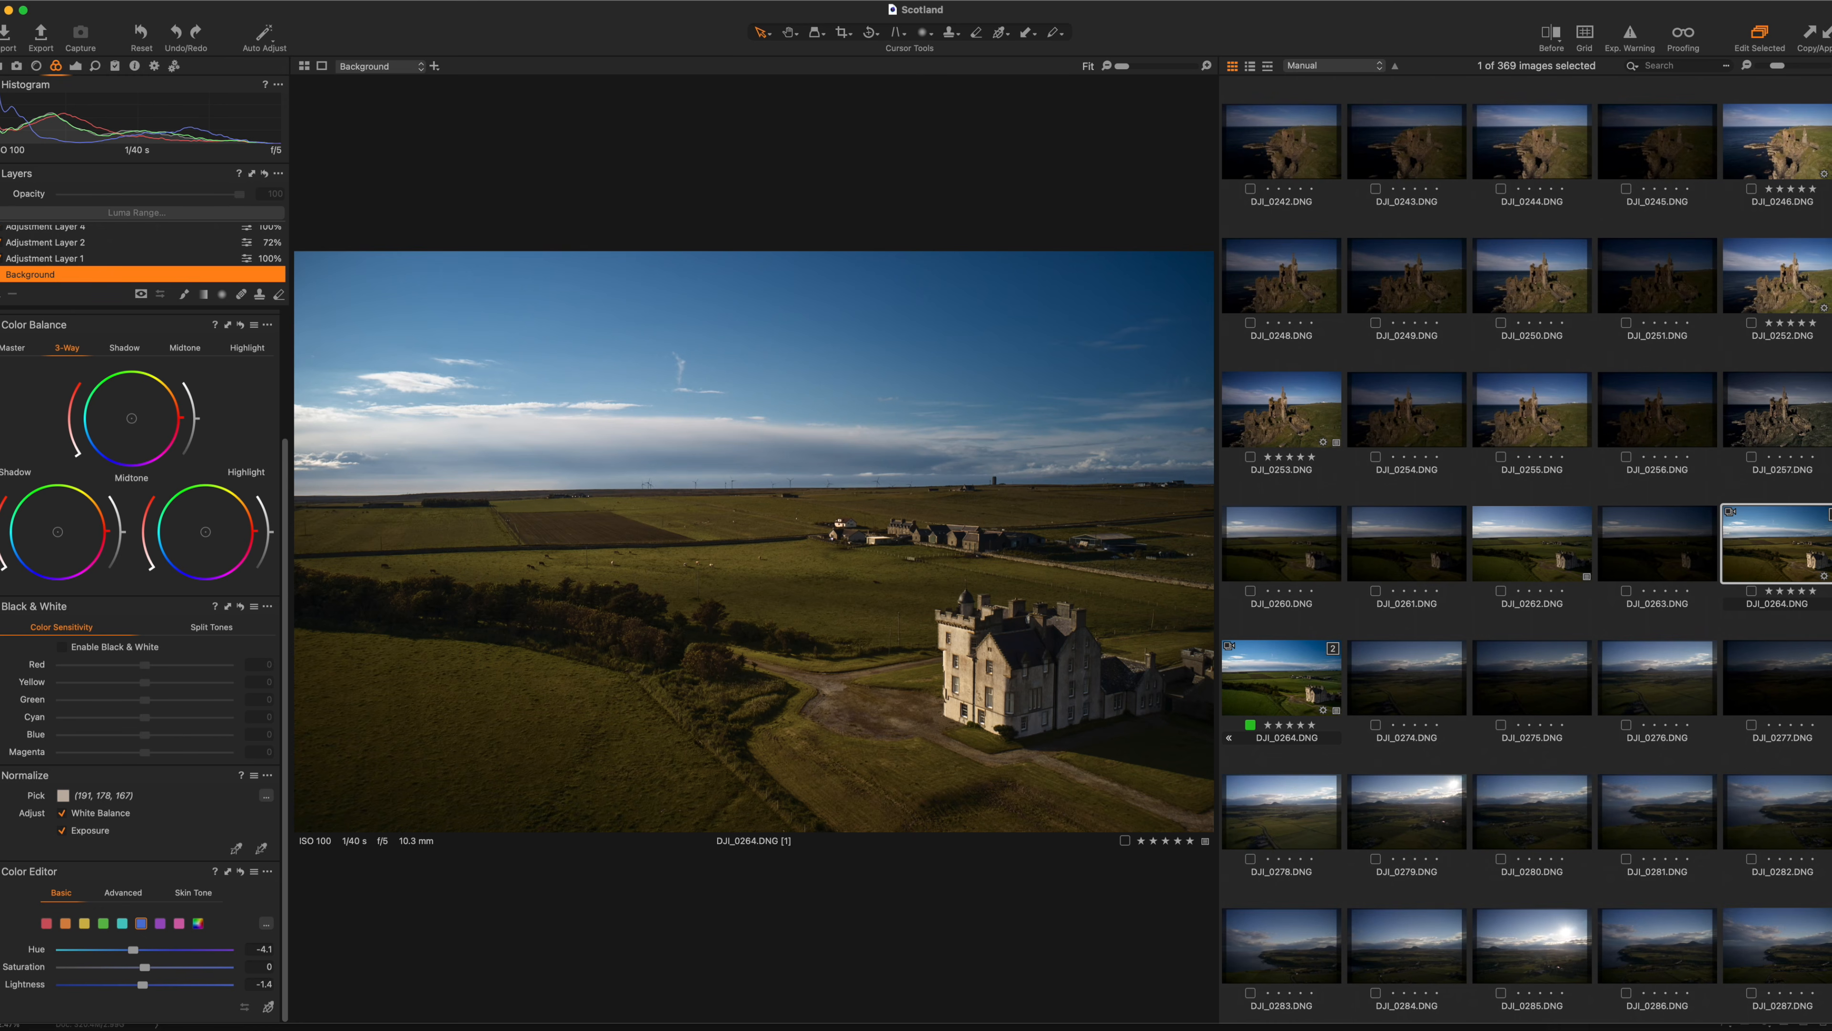
click(1, 260)
click(1, 260)
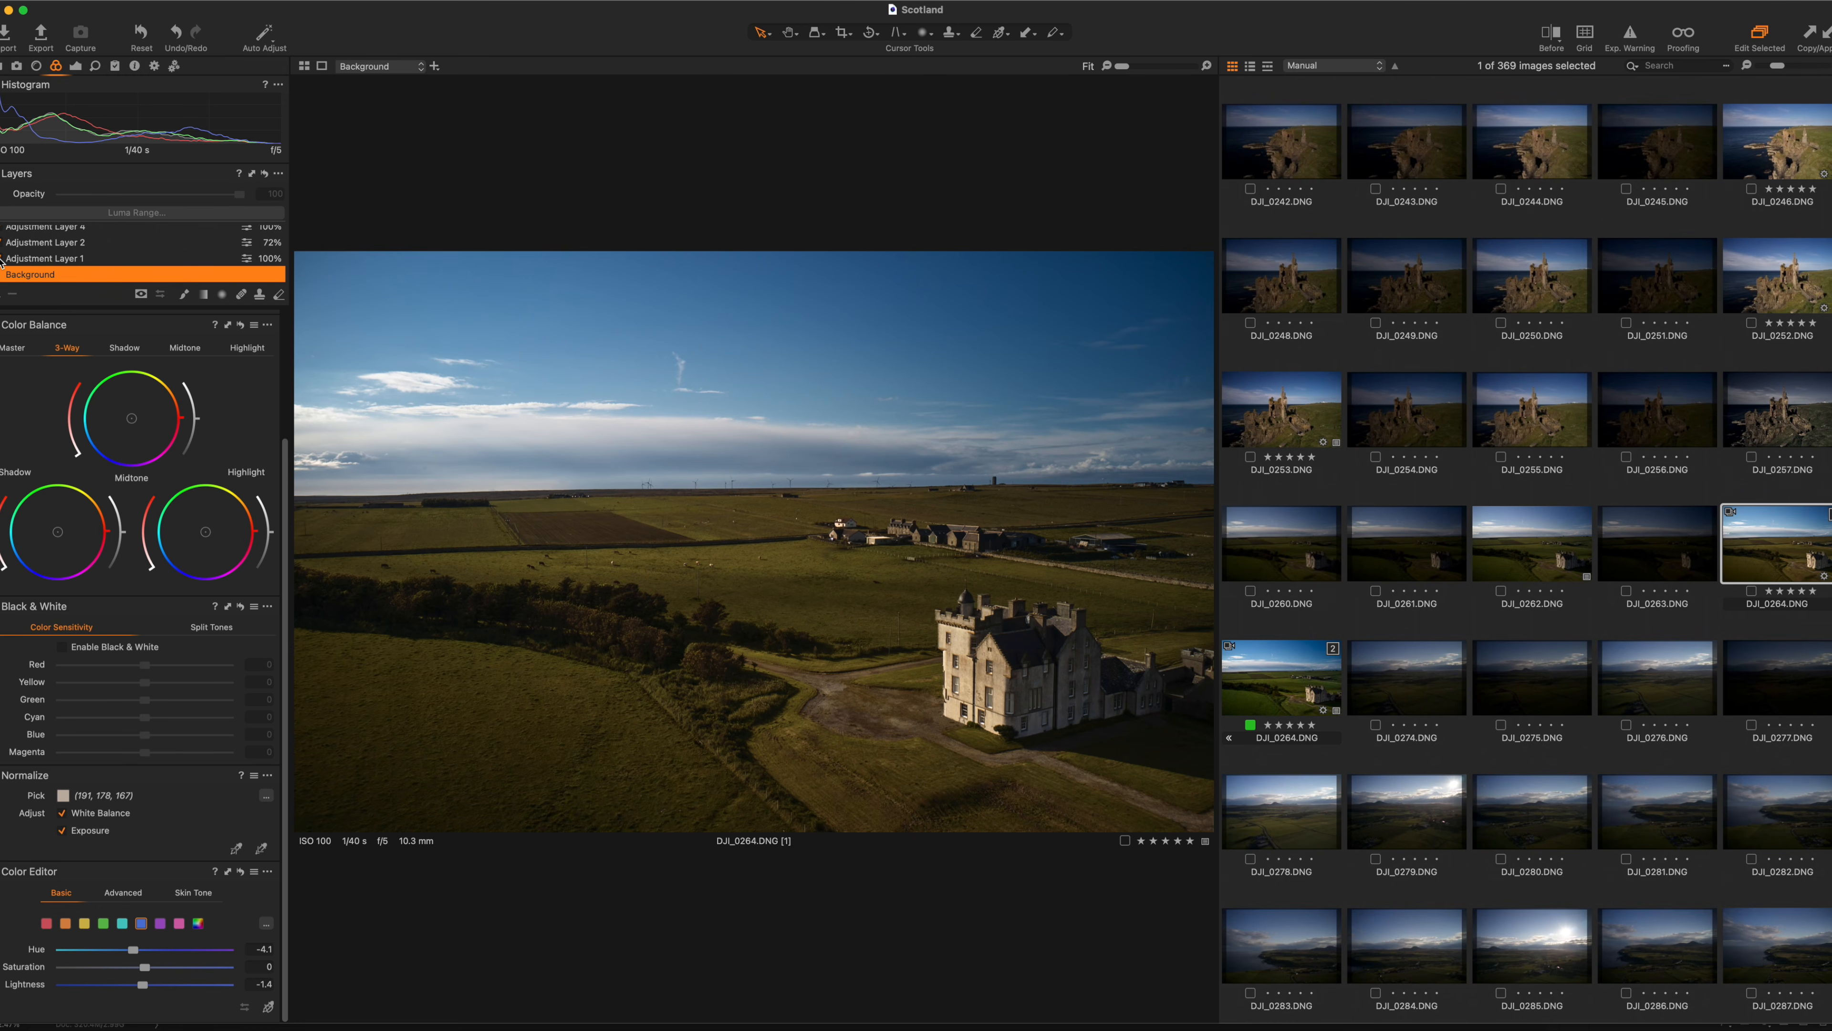
click(1, 260)
click(1, 260)
click(14, 258)
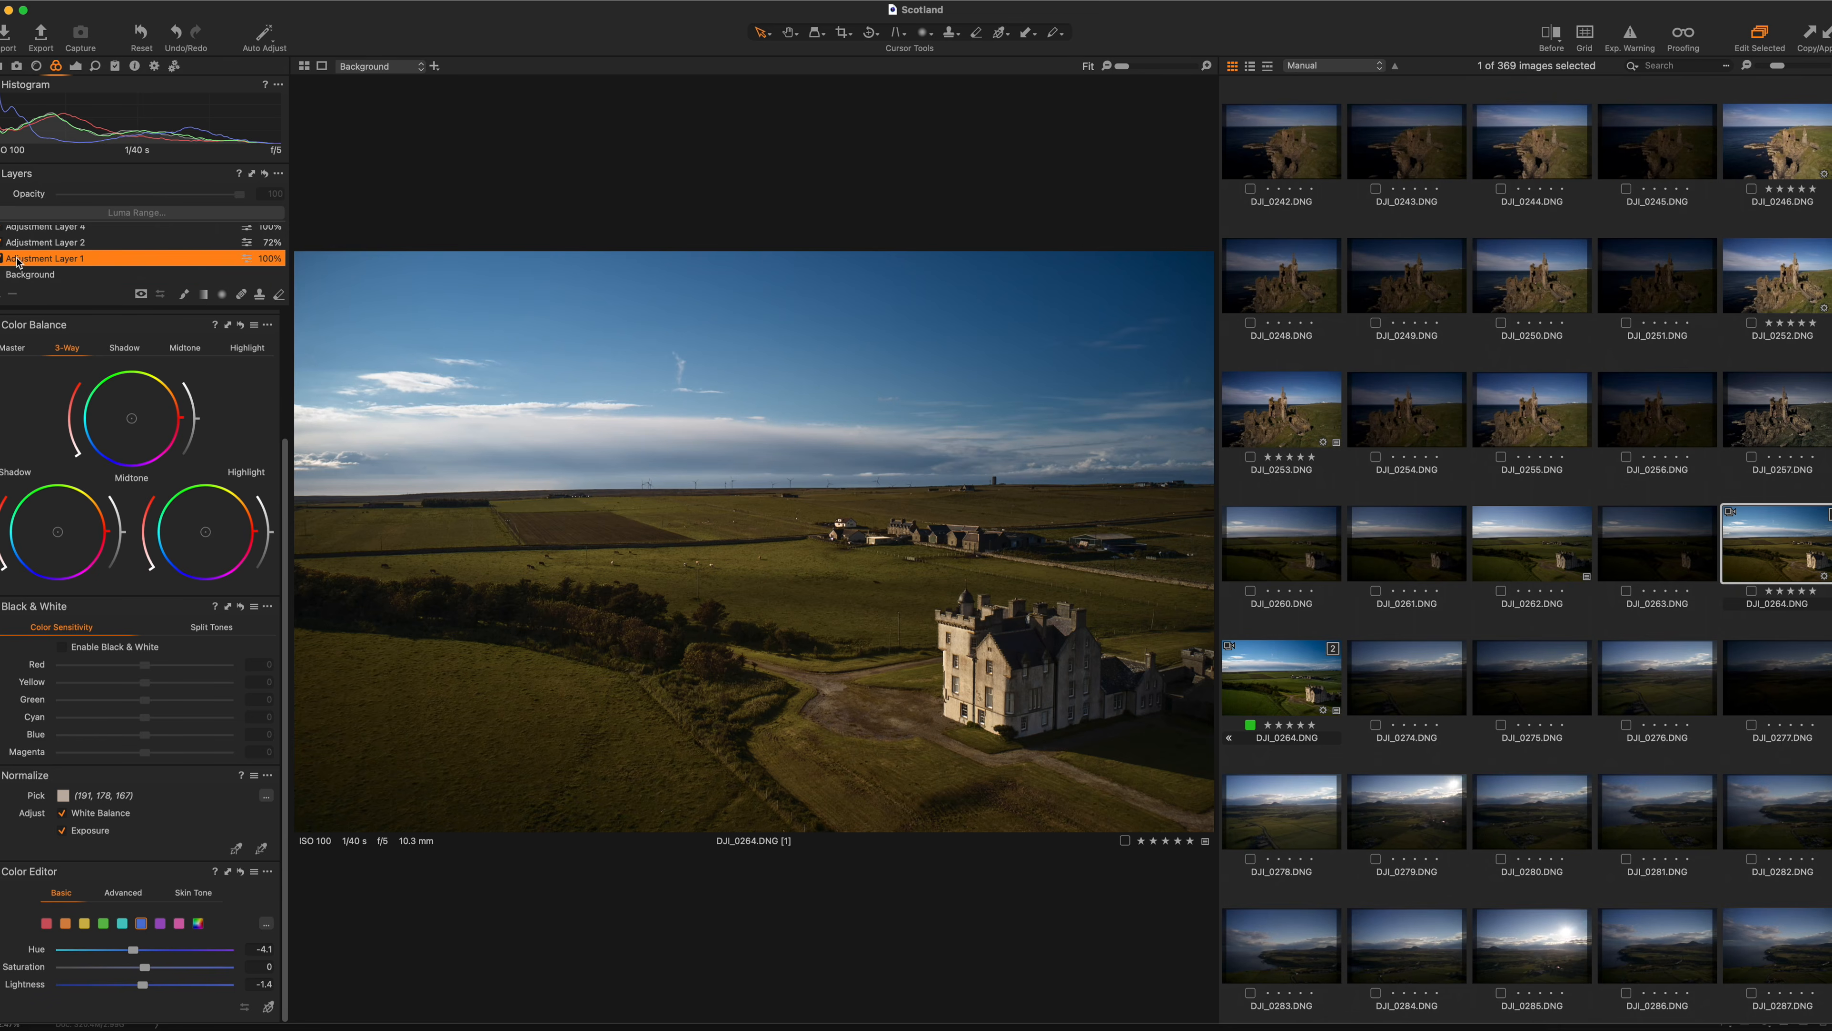
Disable Adjustment Layer 1 to compare the sky and preview its mask with M.
click(76, 69)
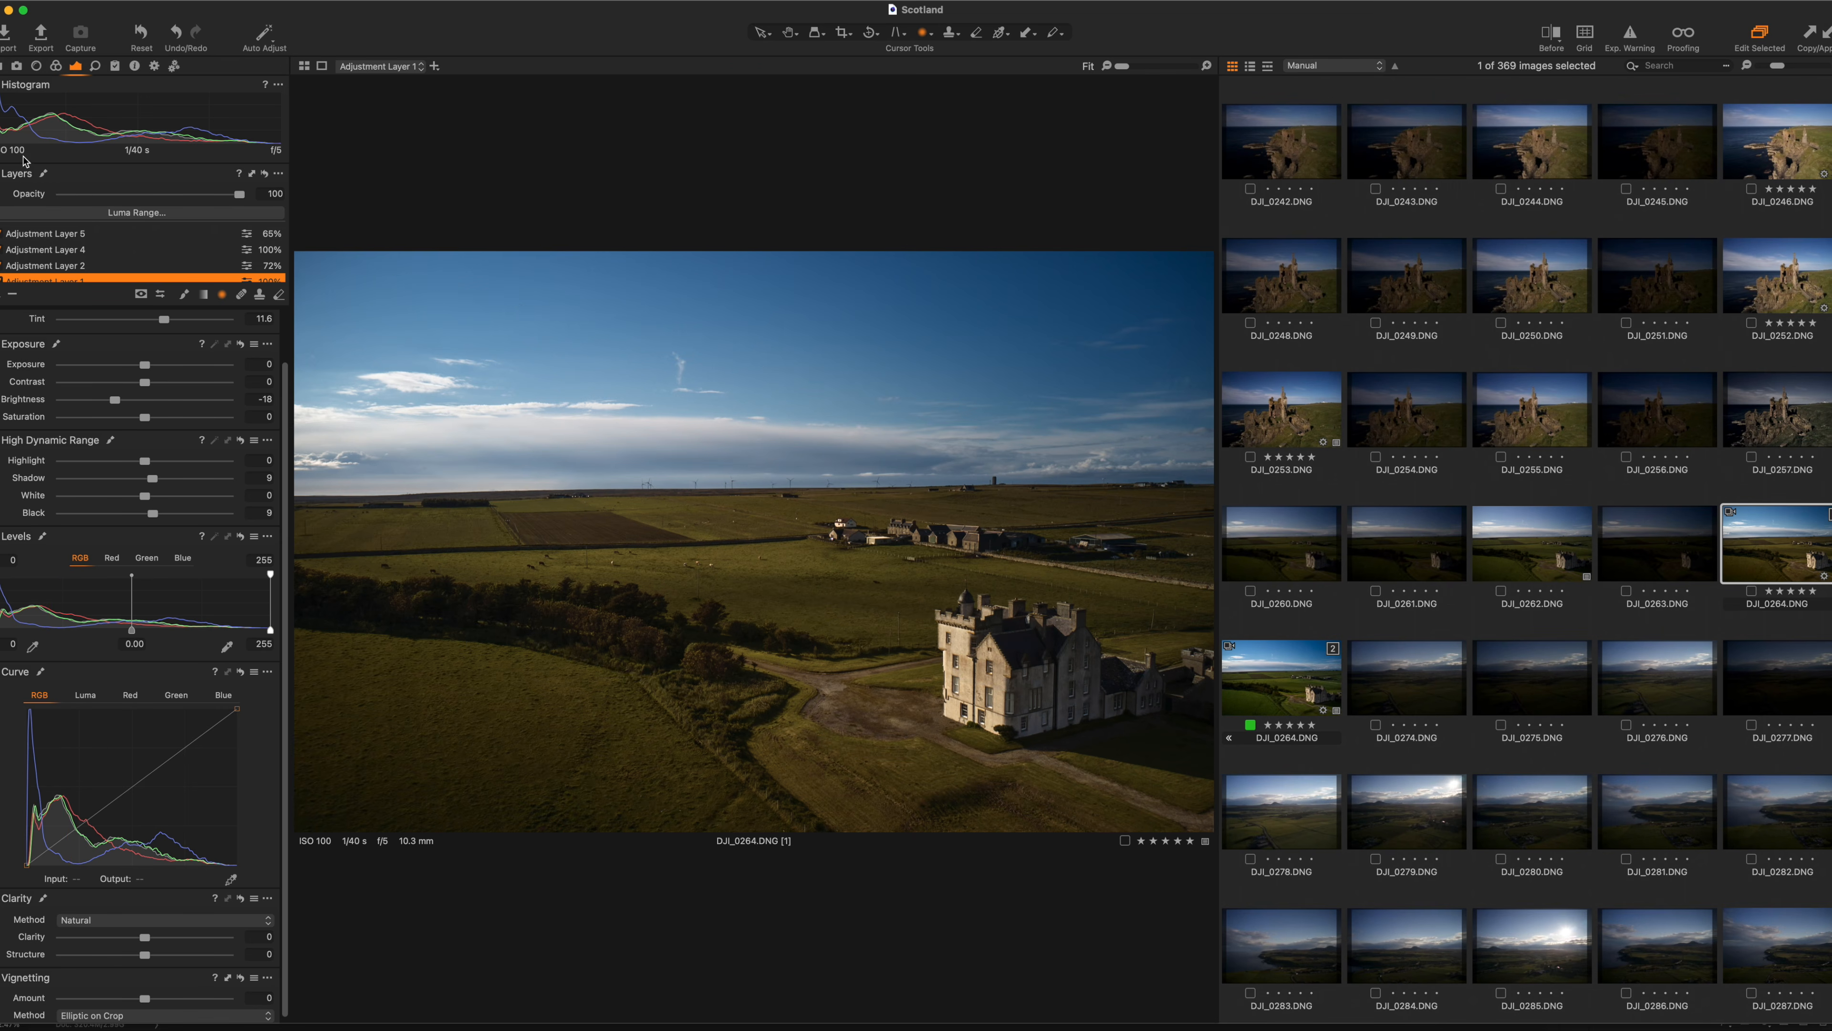
scroll(48, 256, down, 2)
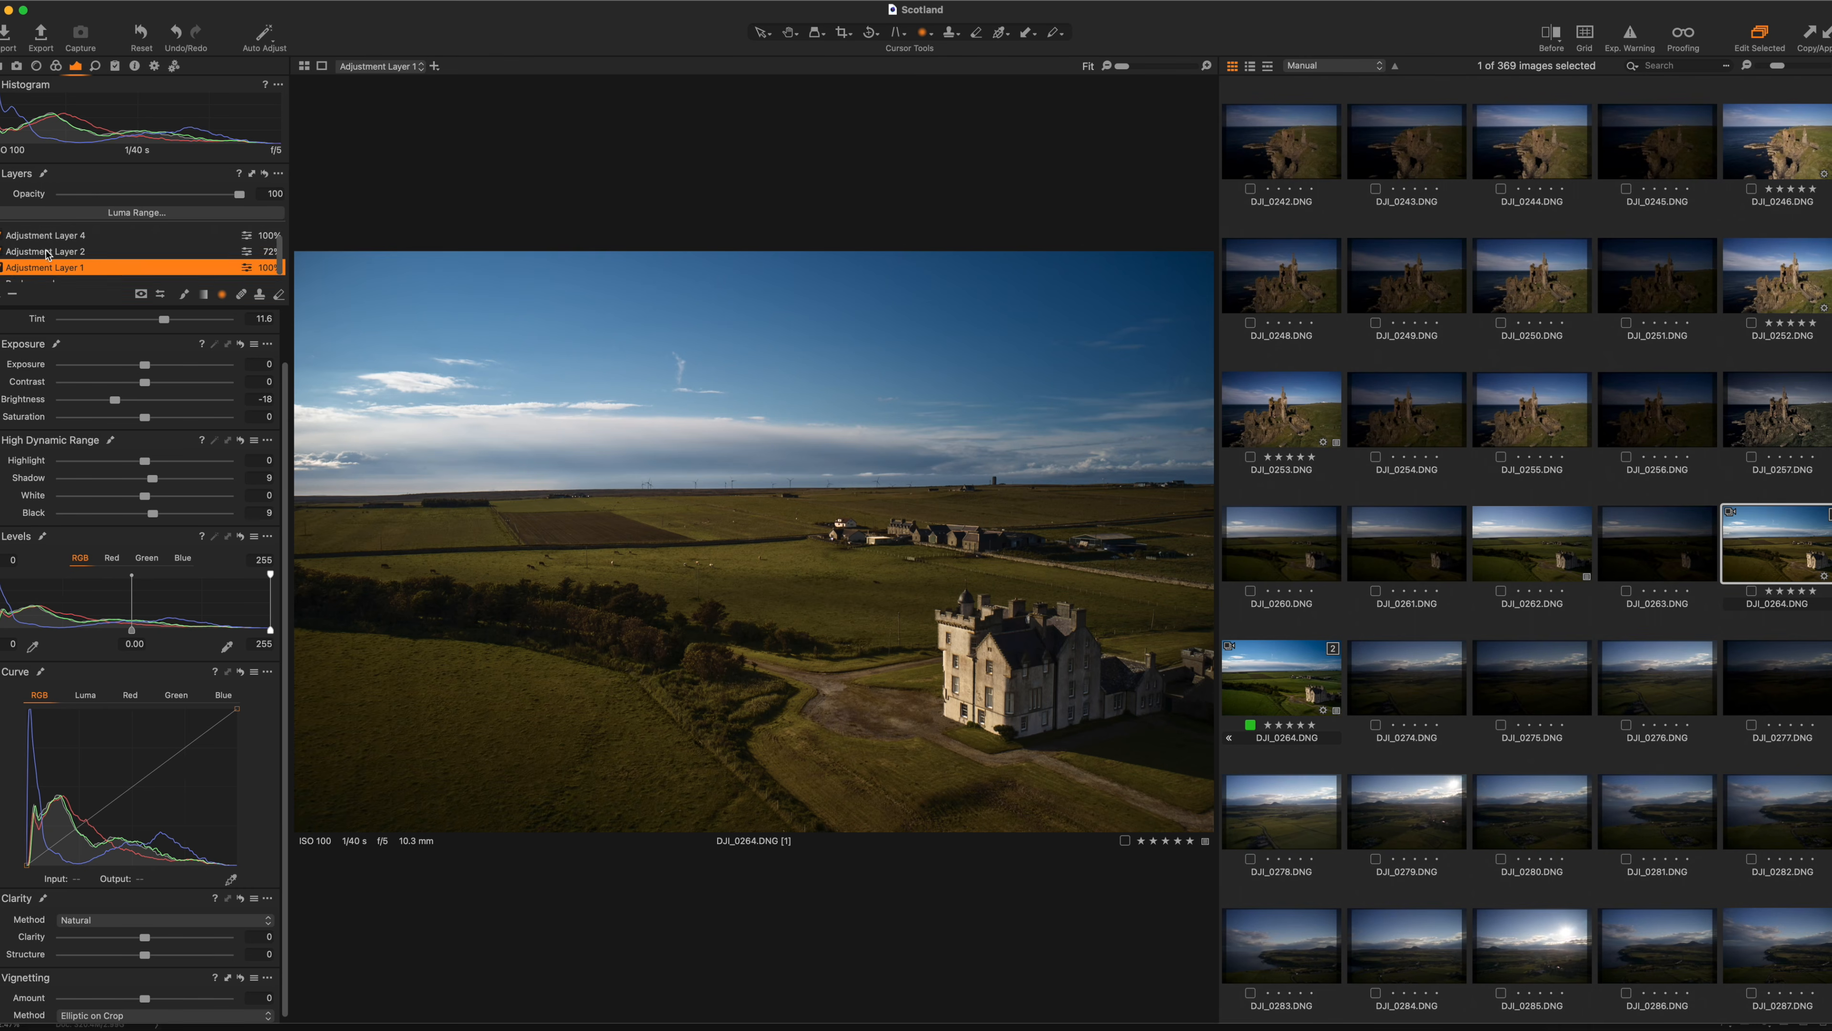
click(3, 264)
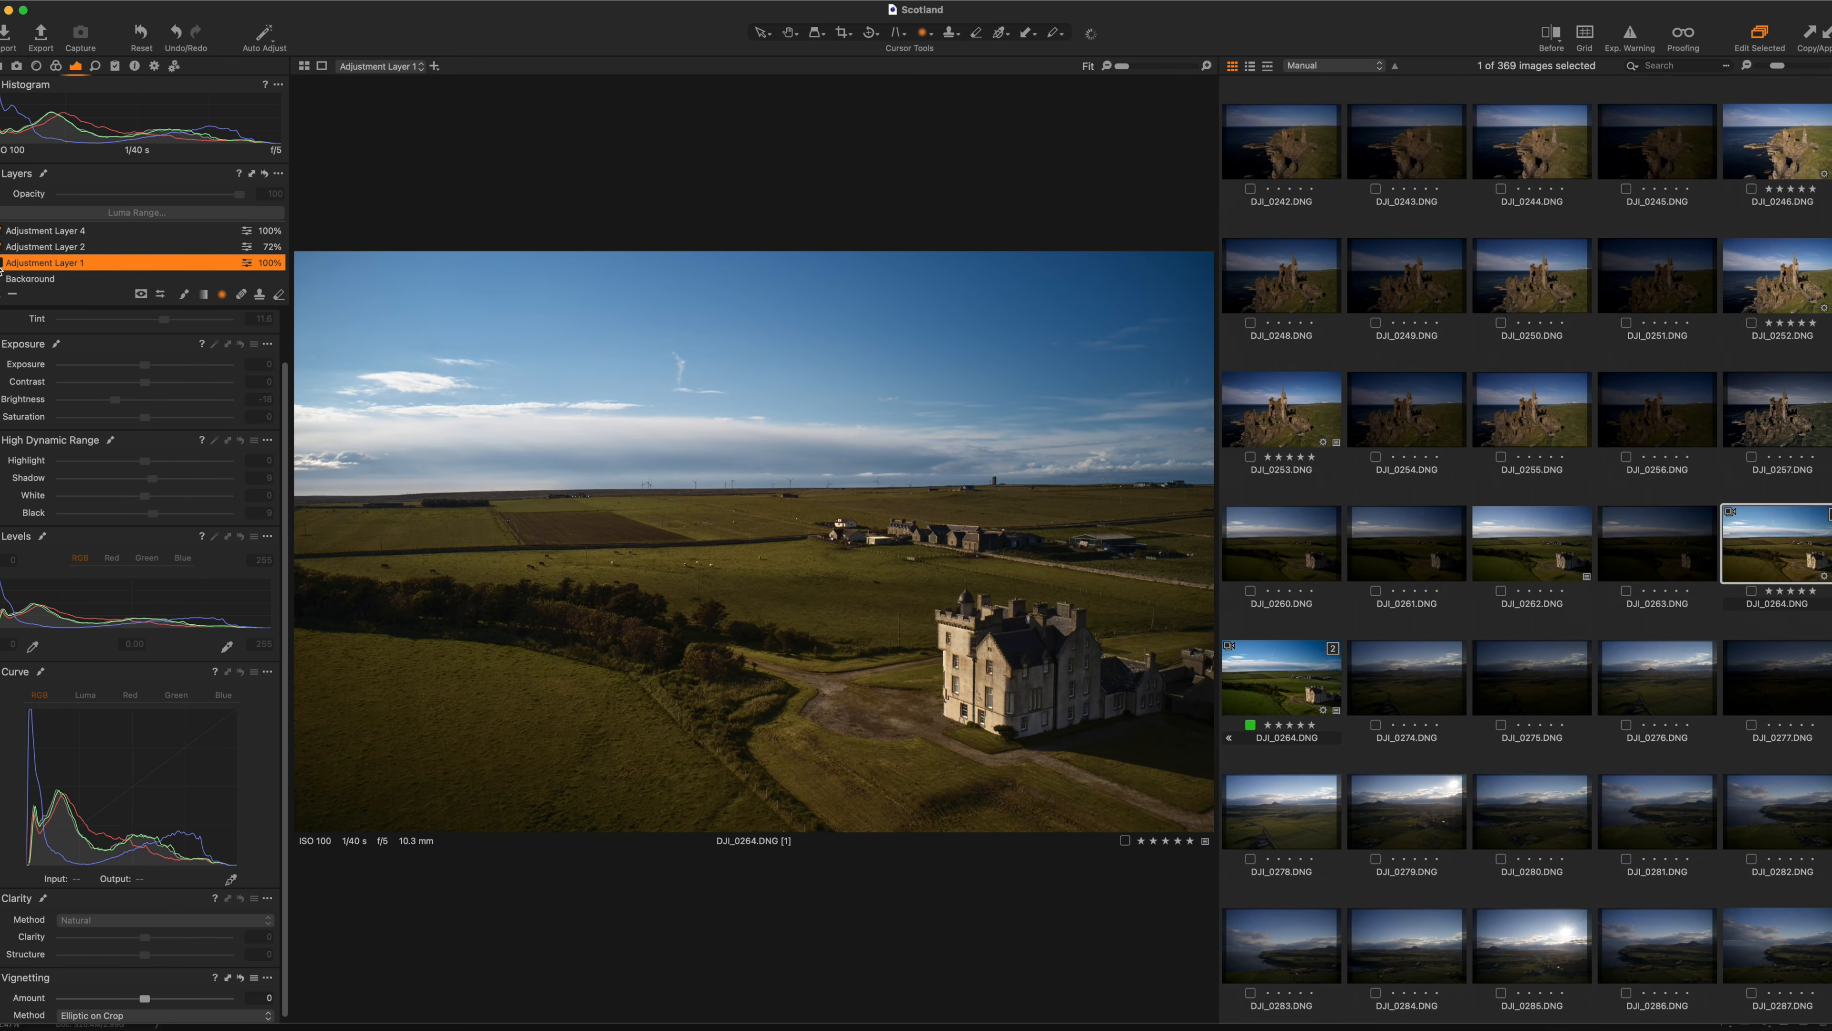
mouse_move(1051, 626)
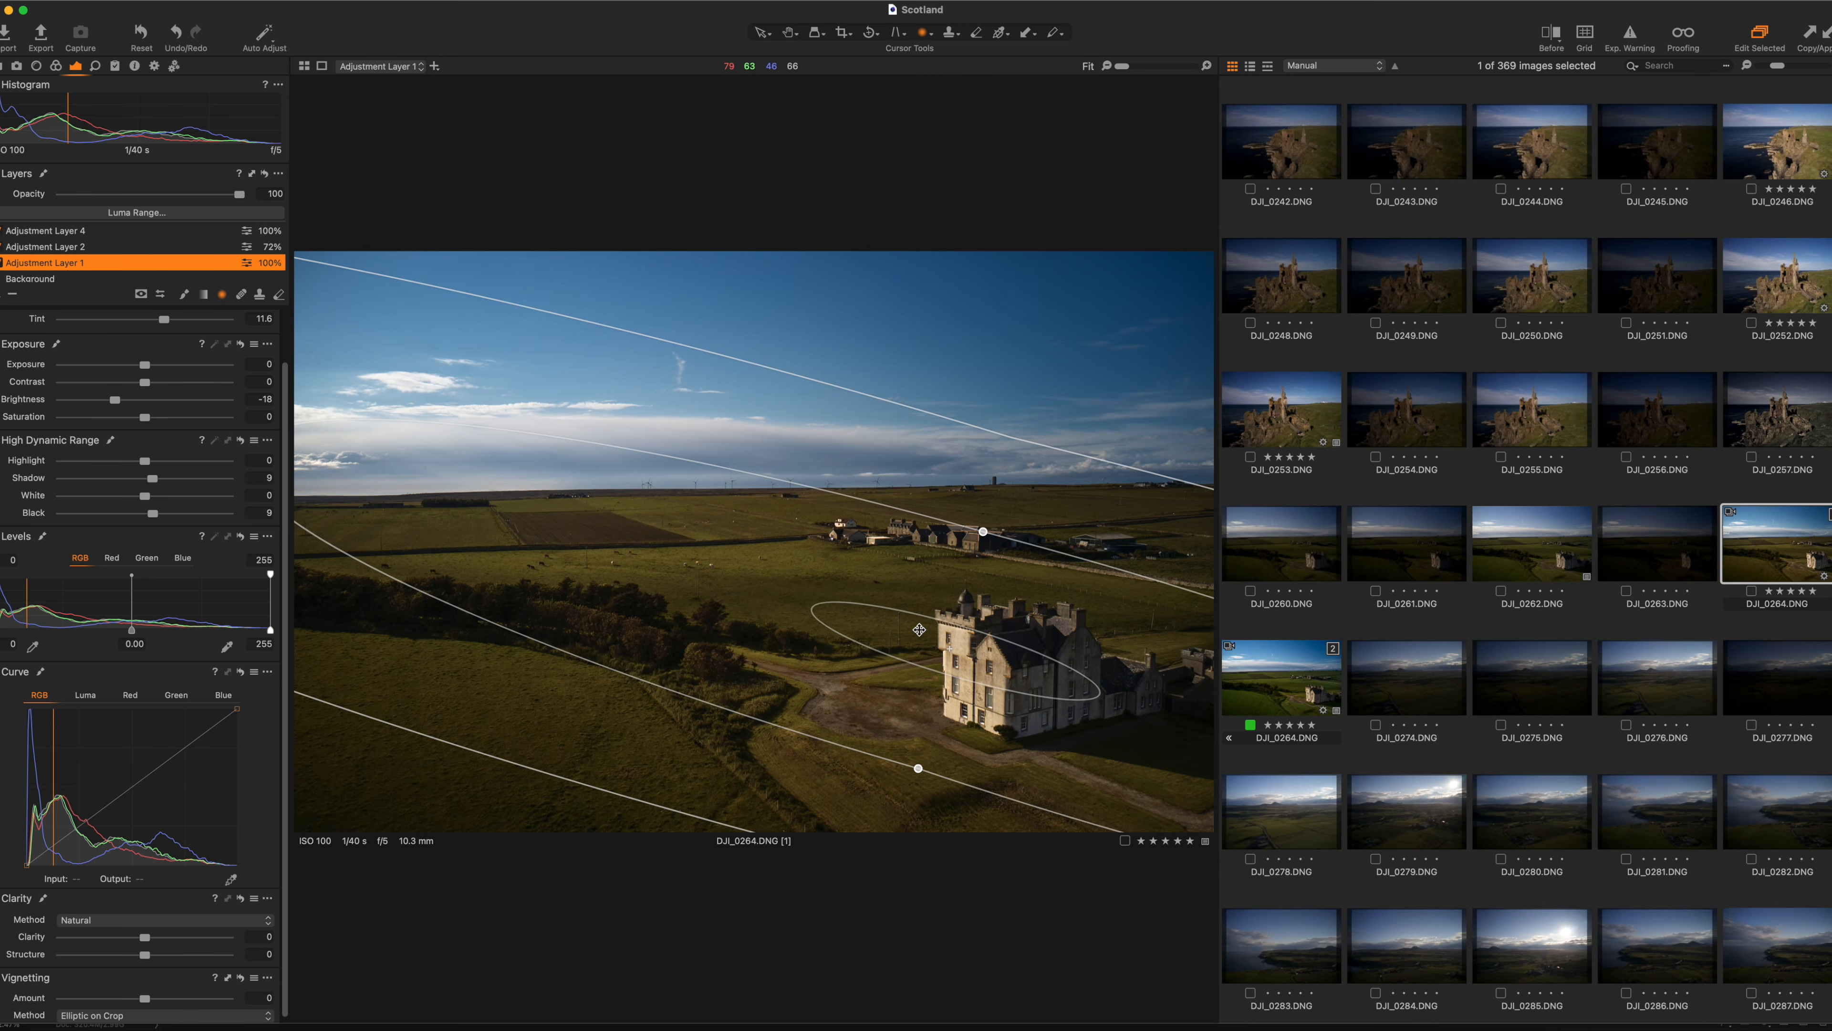
key(m)
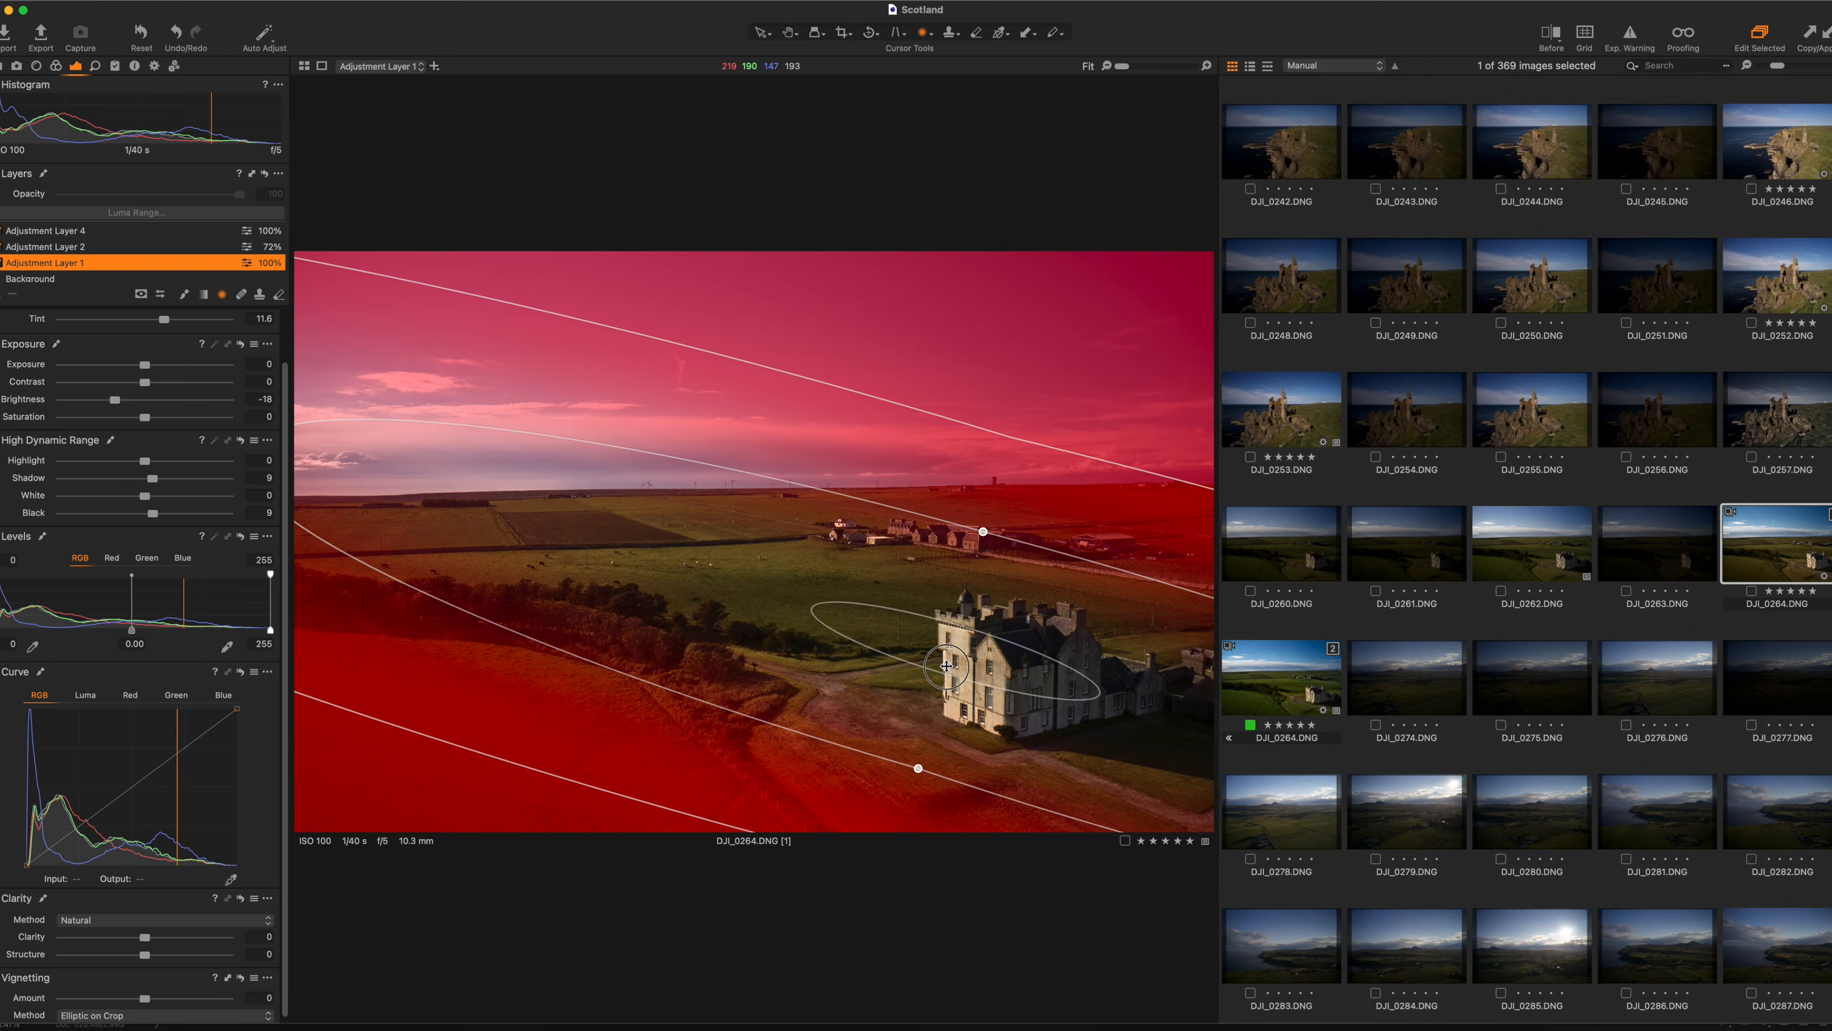
key(m)
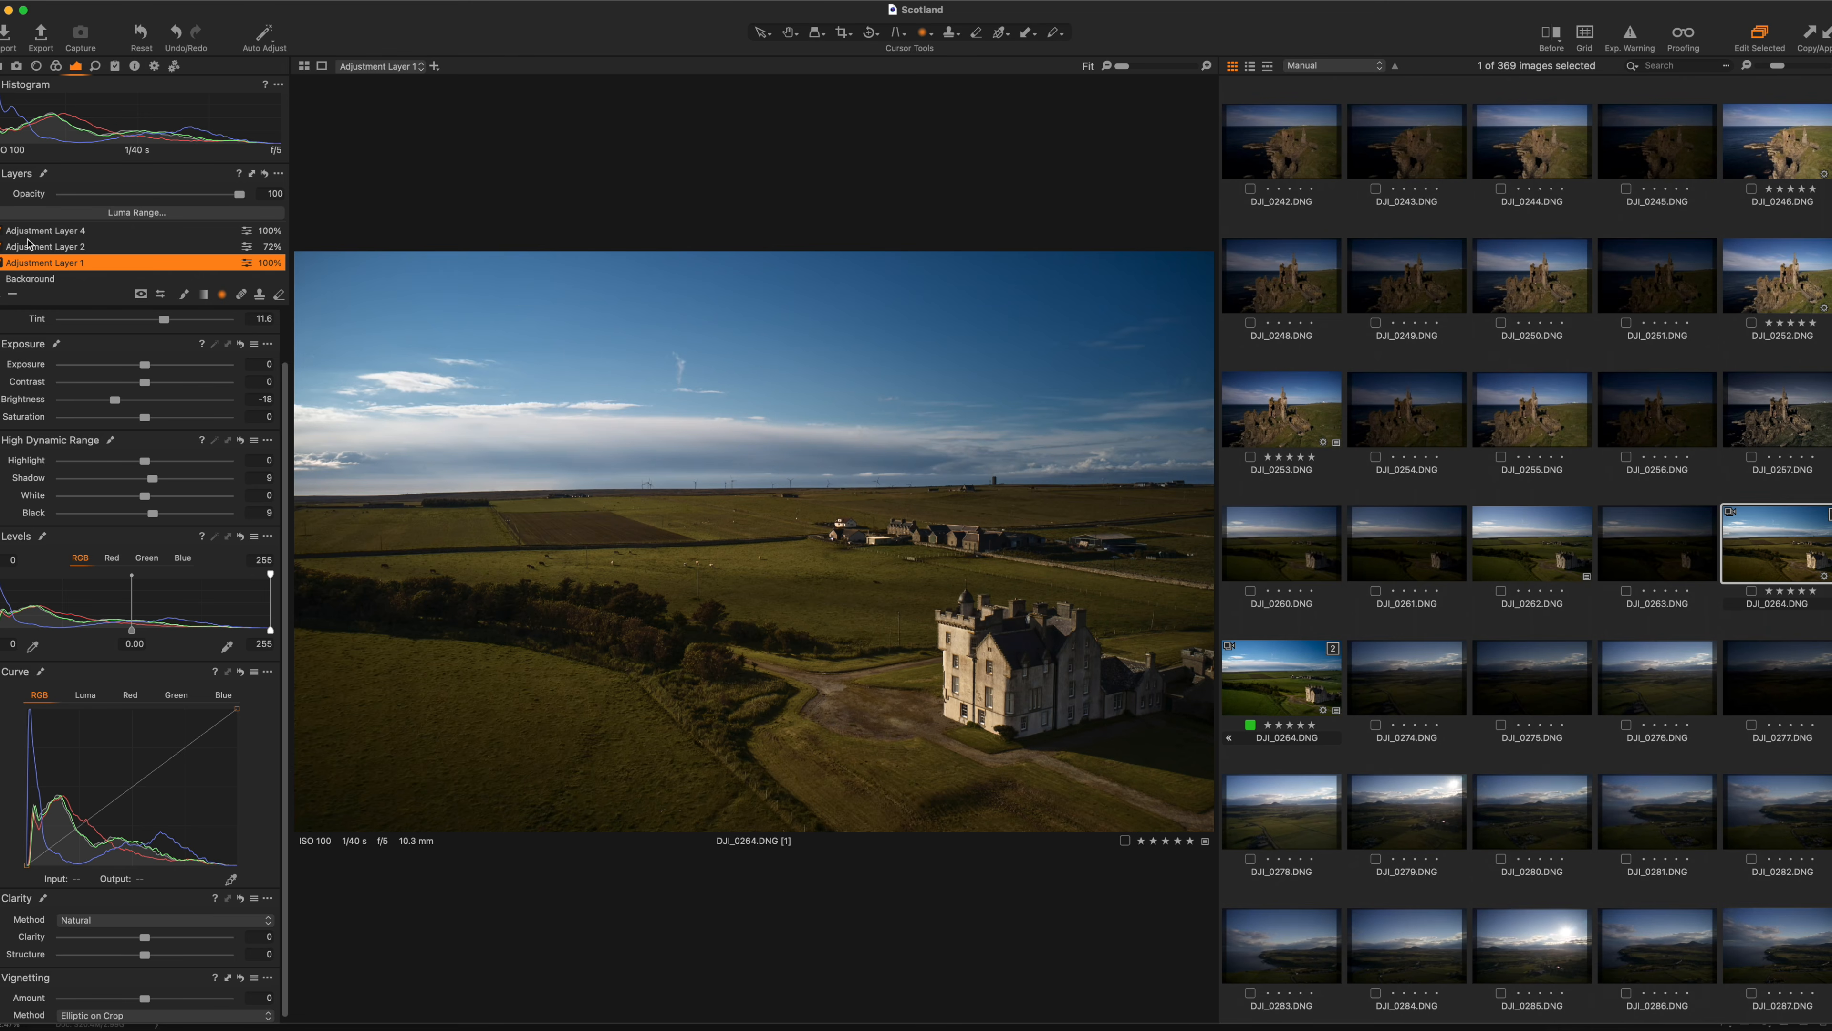
Select Adjustment Layer 2, the 72% layer with the castle radial mask.
scroll(18, 254, up, 2)
click(9, 264)
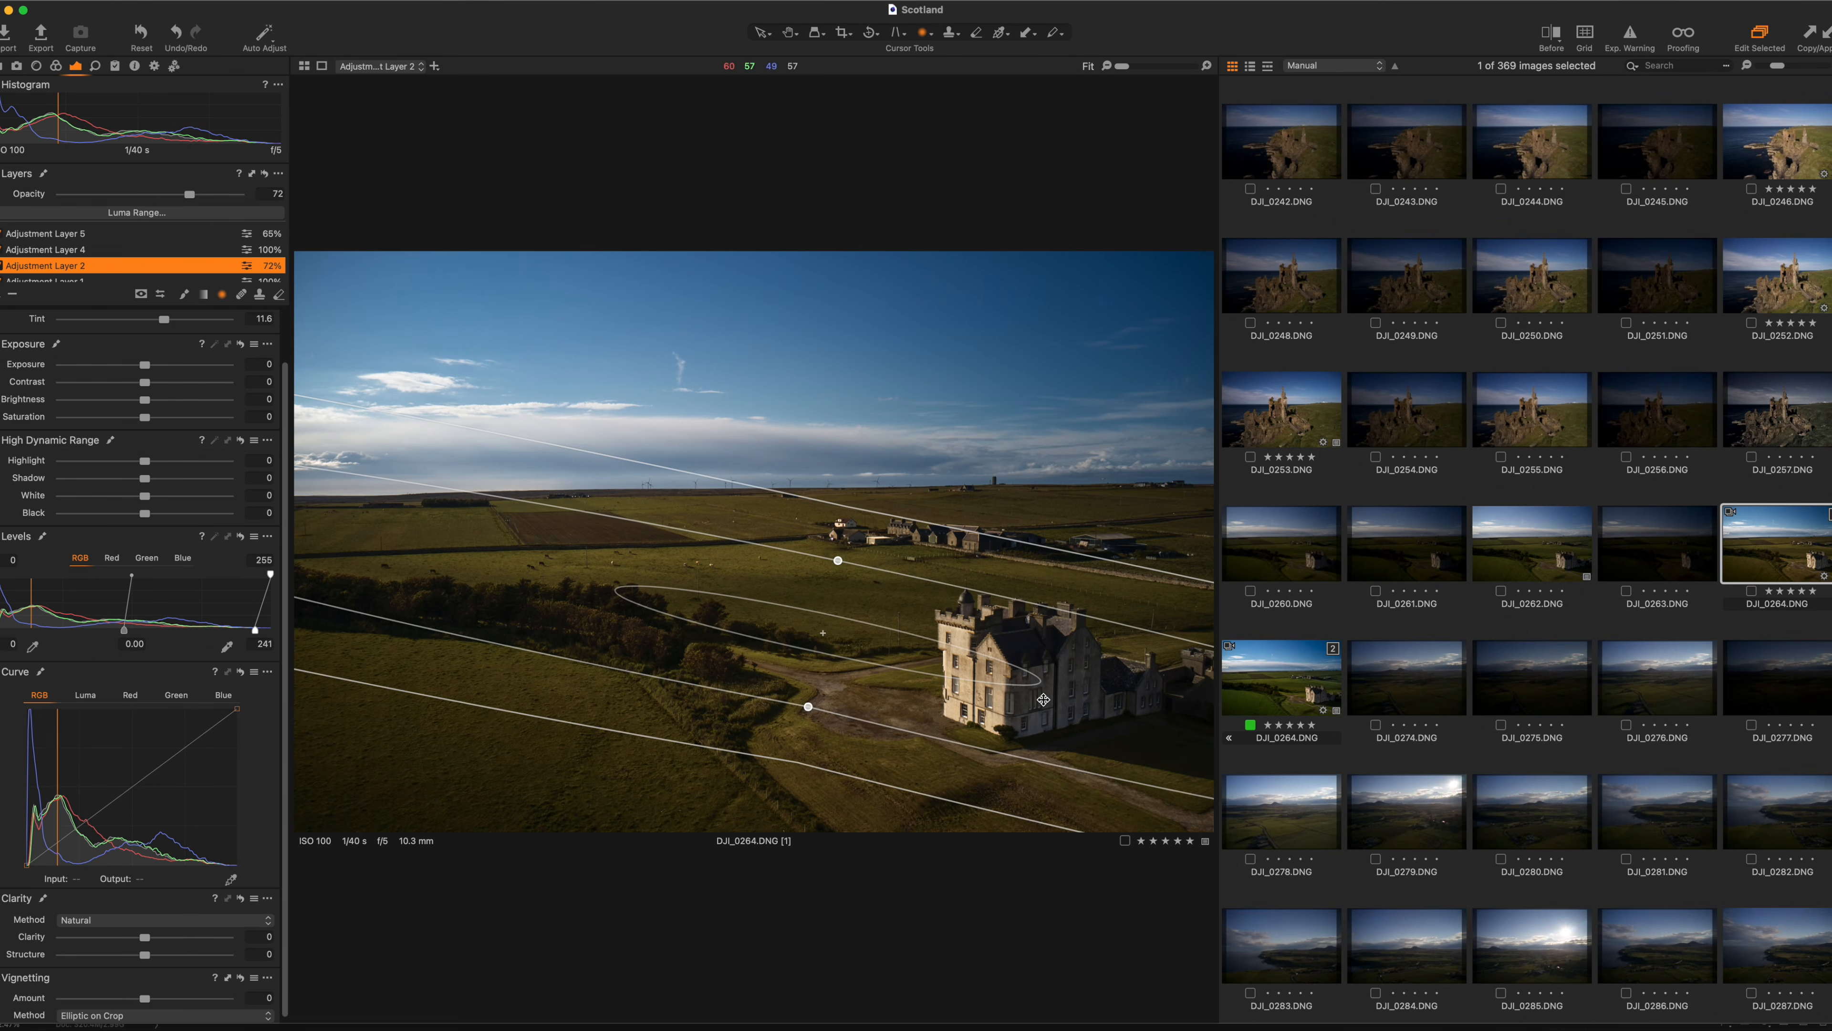
scroll(182, 485, up, 3)
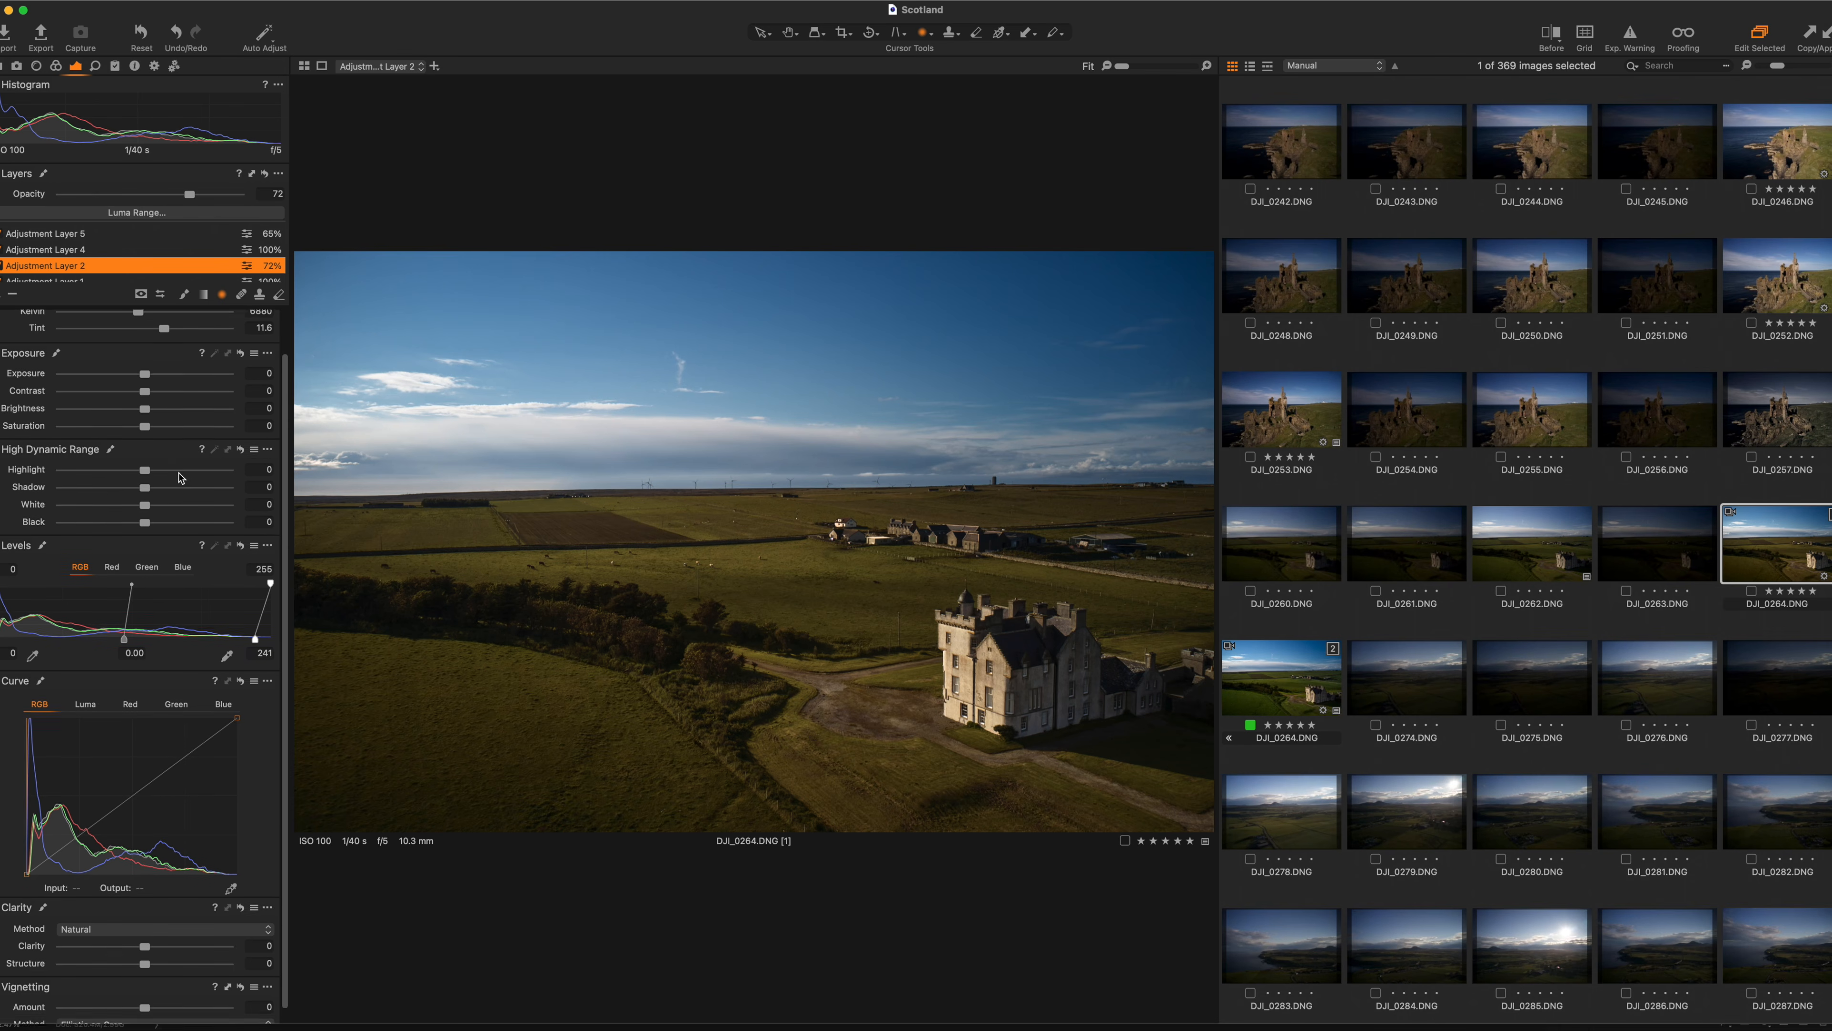
Compare Adjustment Layer 2 on and off, then stretch its radial mask left with wider falloff.
click(1, 266)
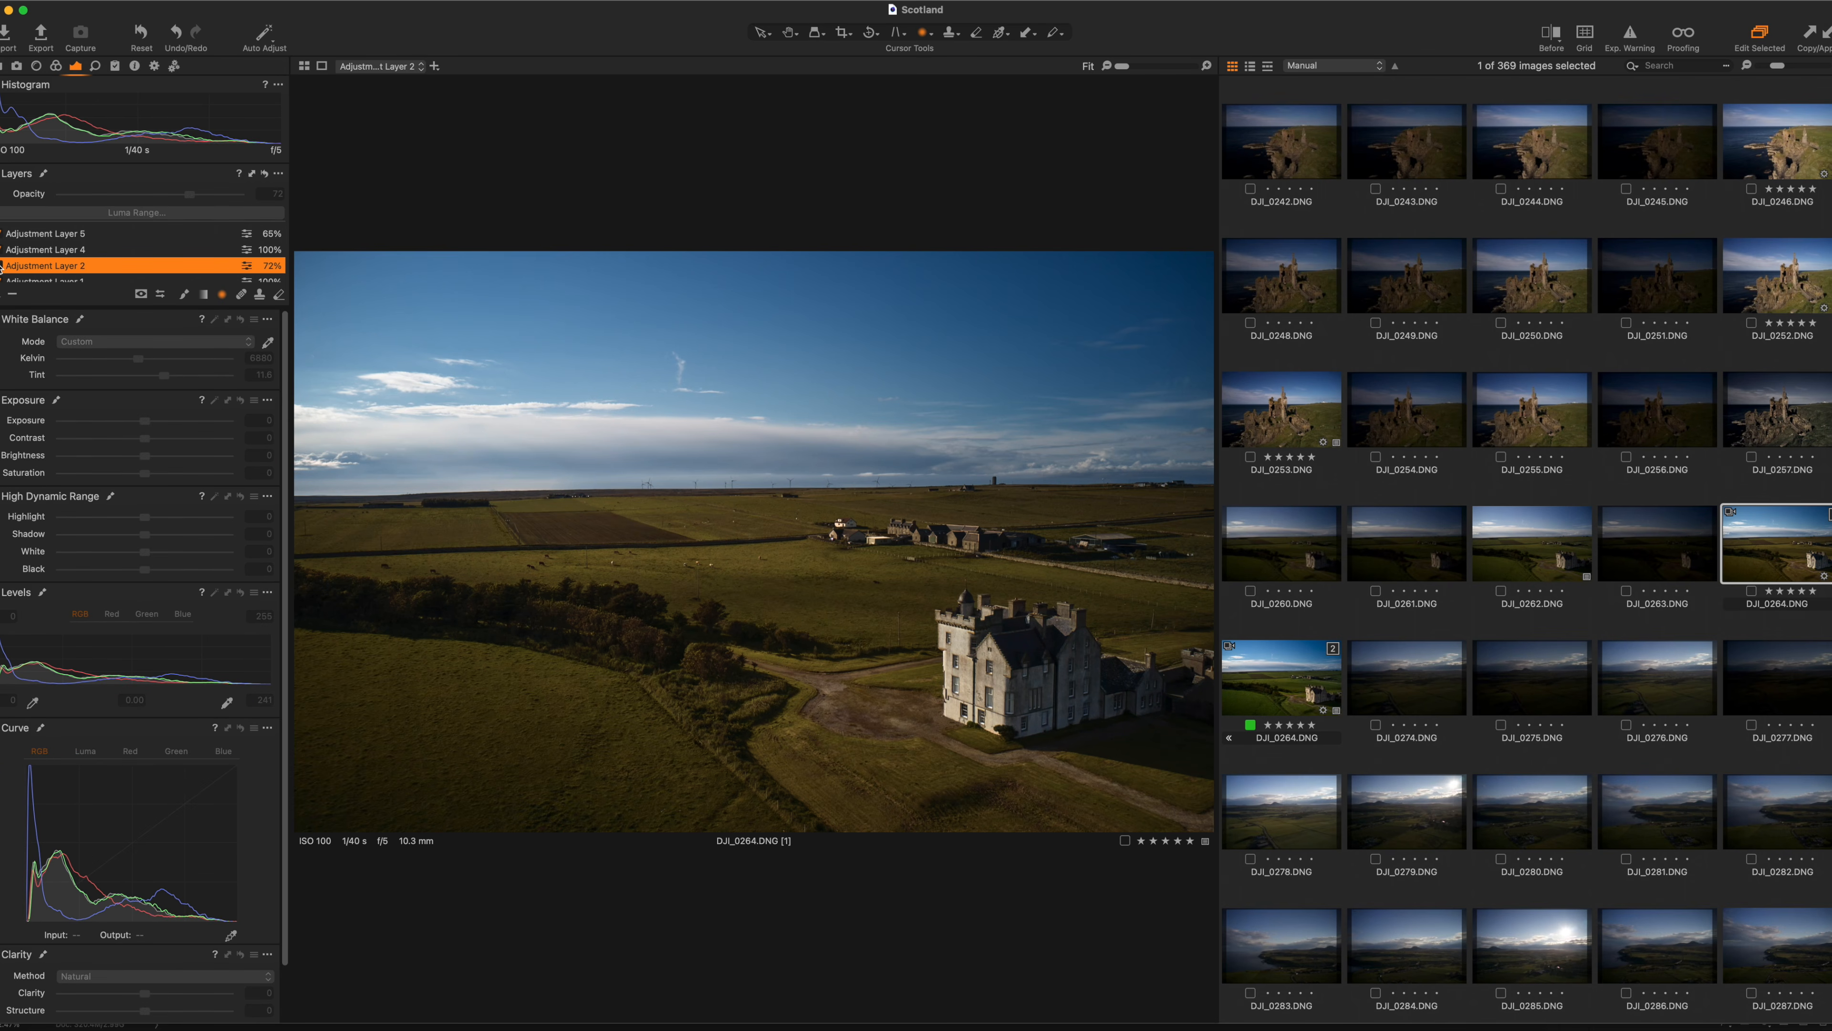
click(2, 266)
click(1, 266)
click(1, 266)
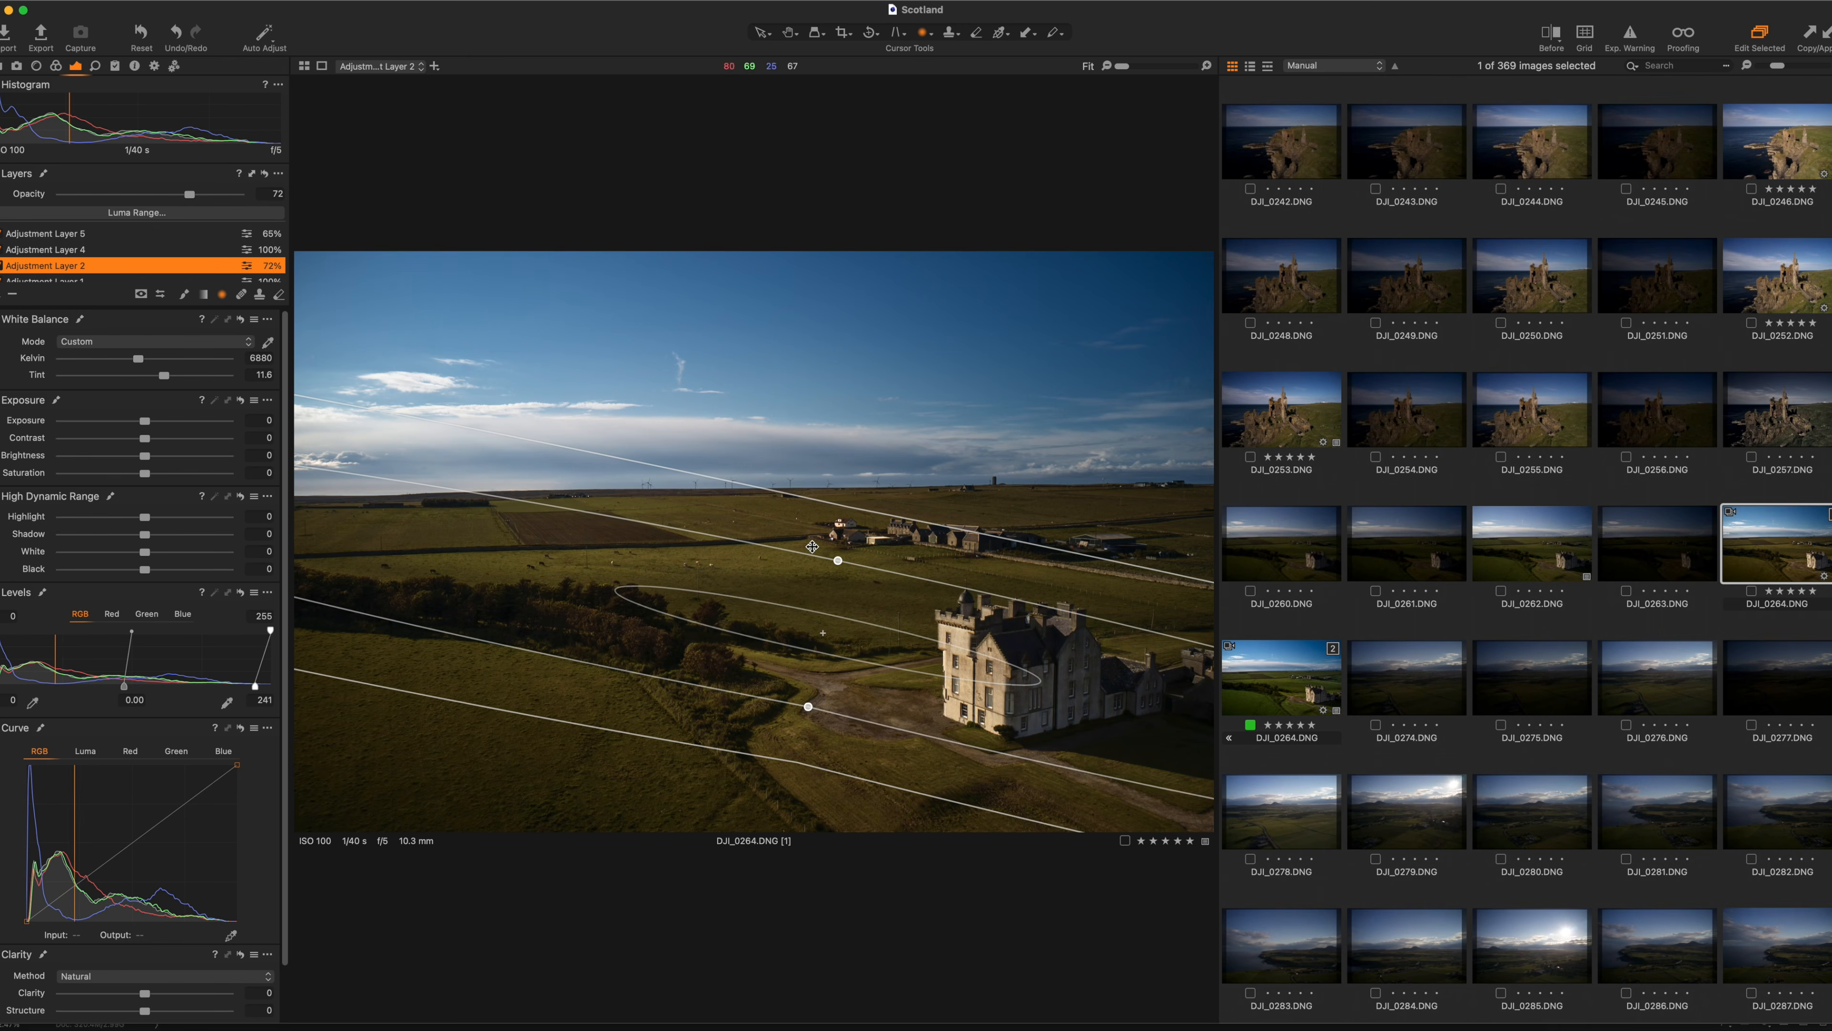
drag(618, 591, 549, 578)
drag(838, 557, 840, 548)
Try a warmer temperature, undo it to keep 6880 K, and compare the layer again.
drag(138, 359, 199, 359)
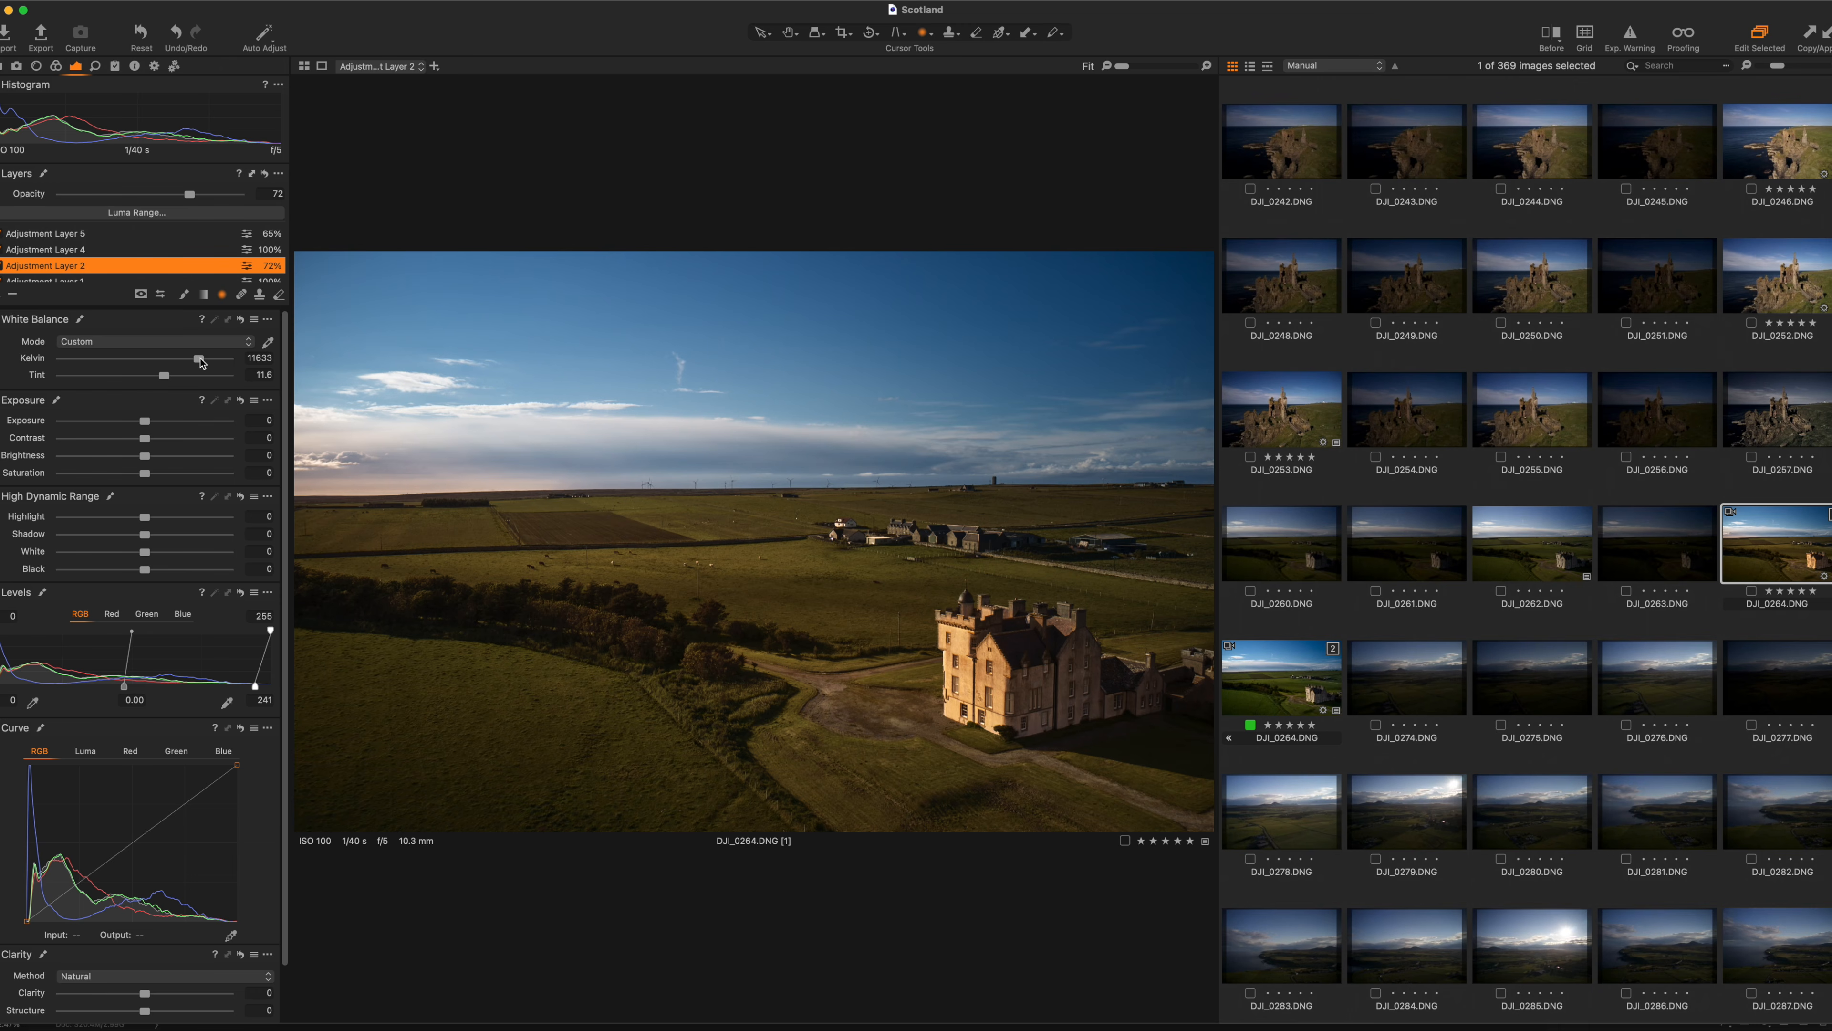
key(super+z)
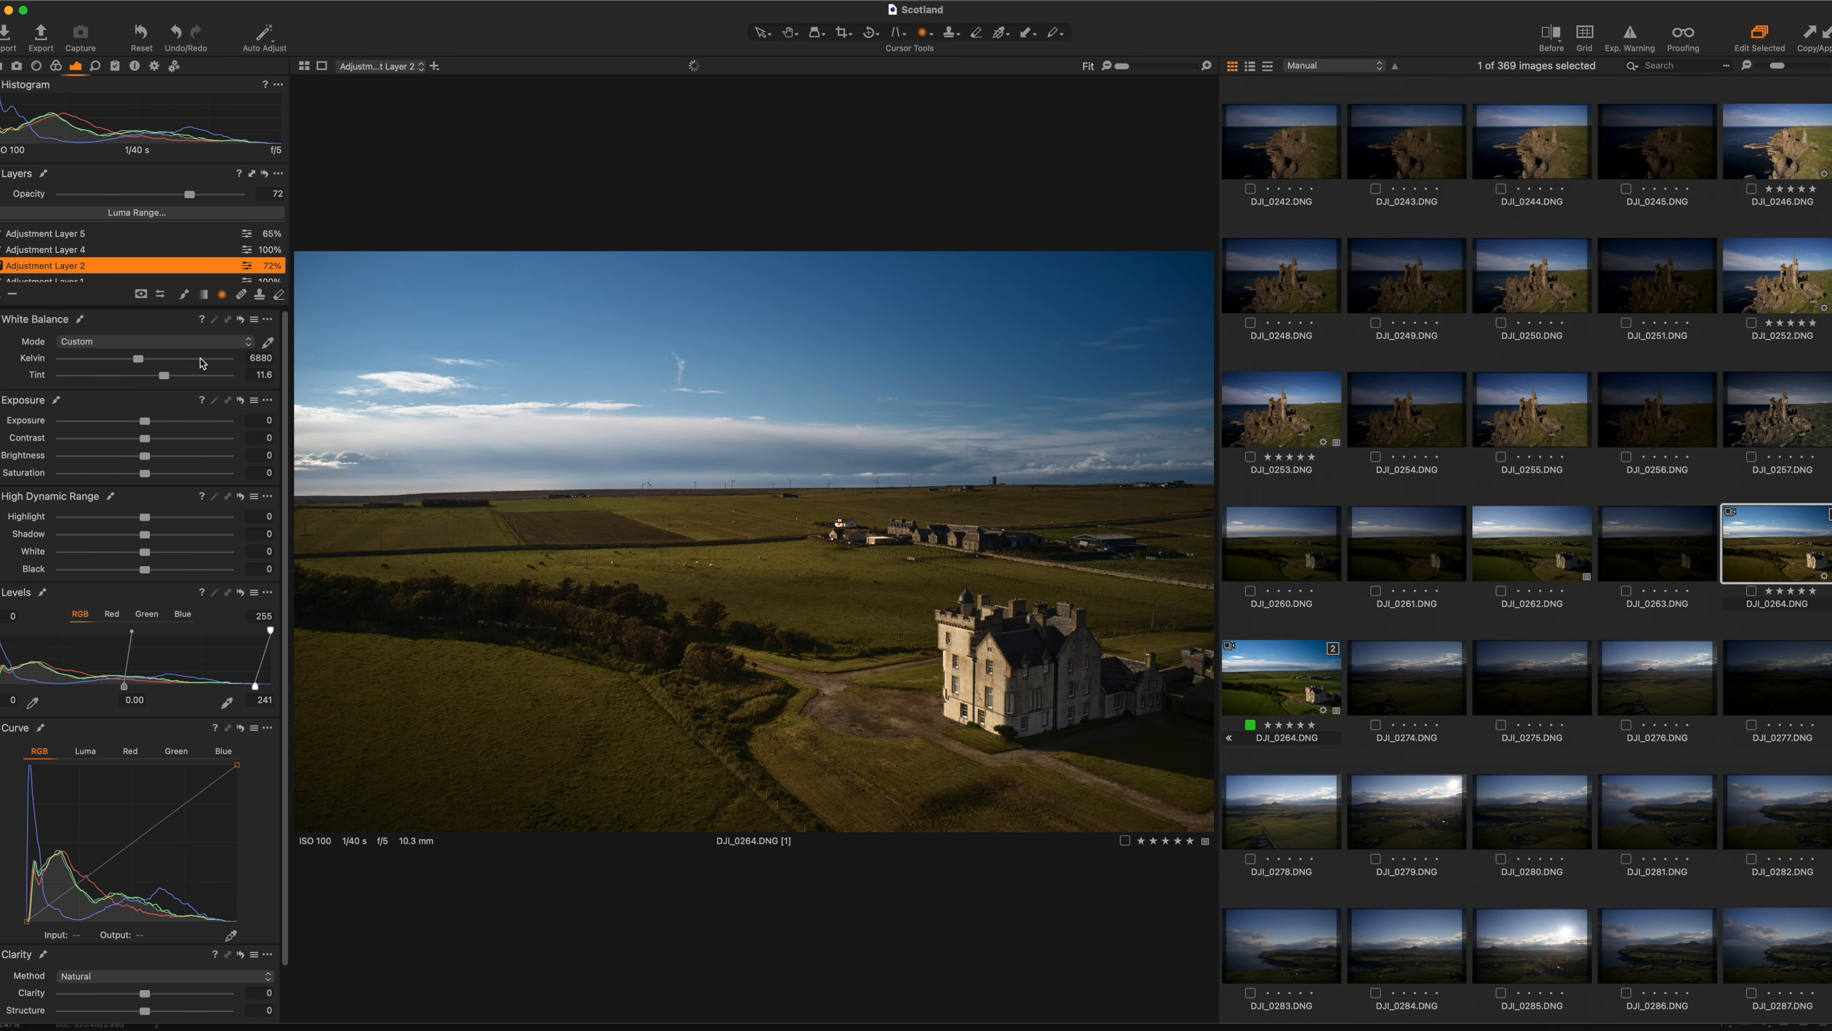
click(1, 267)
click(1, 268)
click(1, 267)
click(1, 268)
Select Adjustment Layer 4, toggle it on and off to compare, and show its Color tools.
click(63, 251)
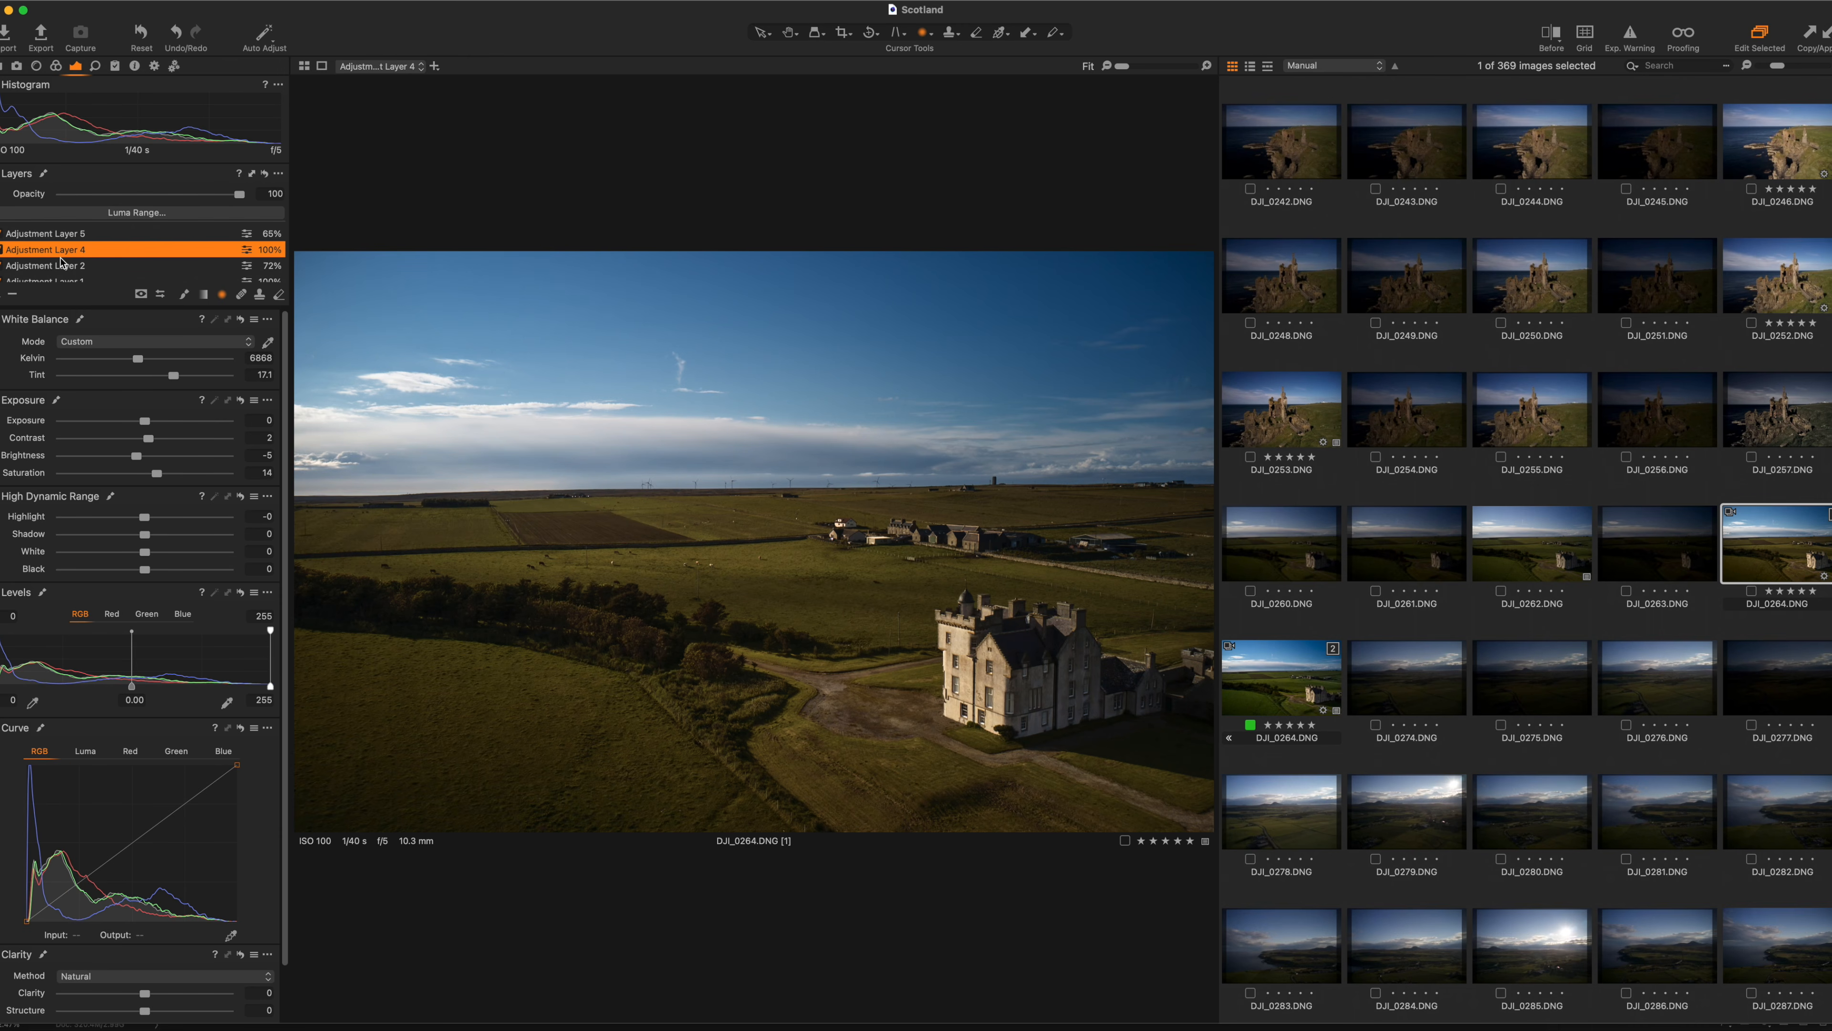
click(1, 251)
click(1, 251)
click(1, 251)
click(1, 251)
click(1, 252)
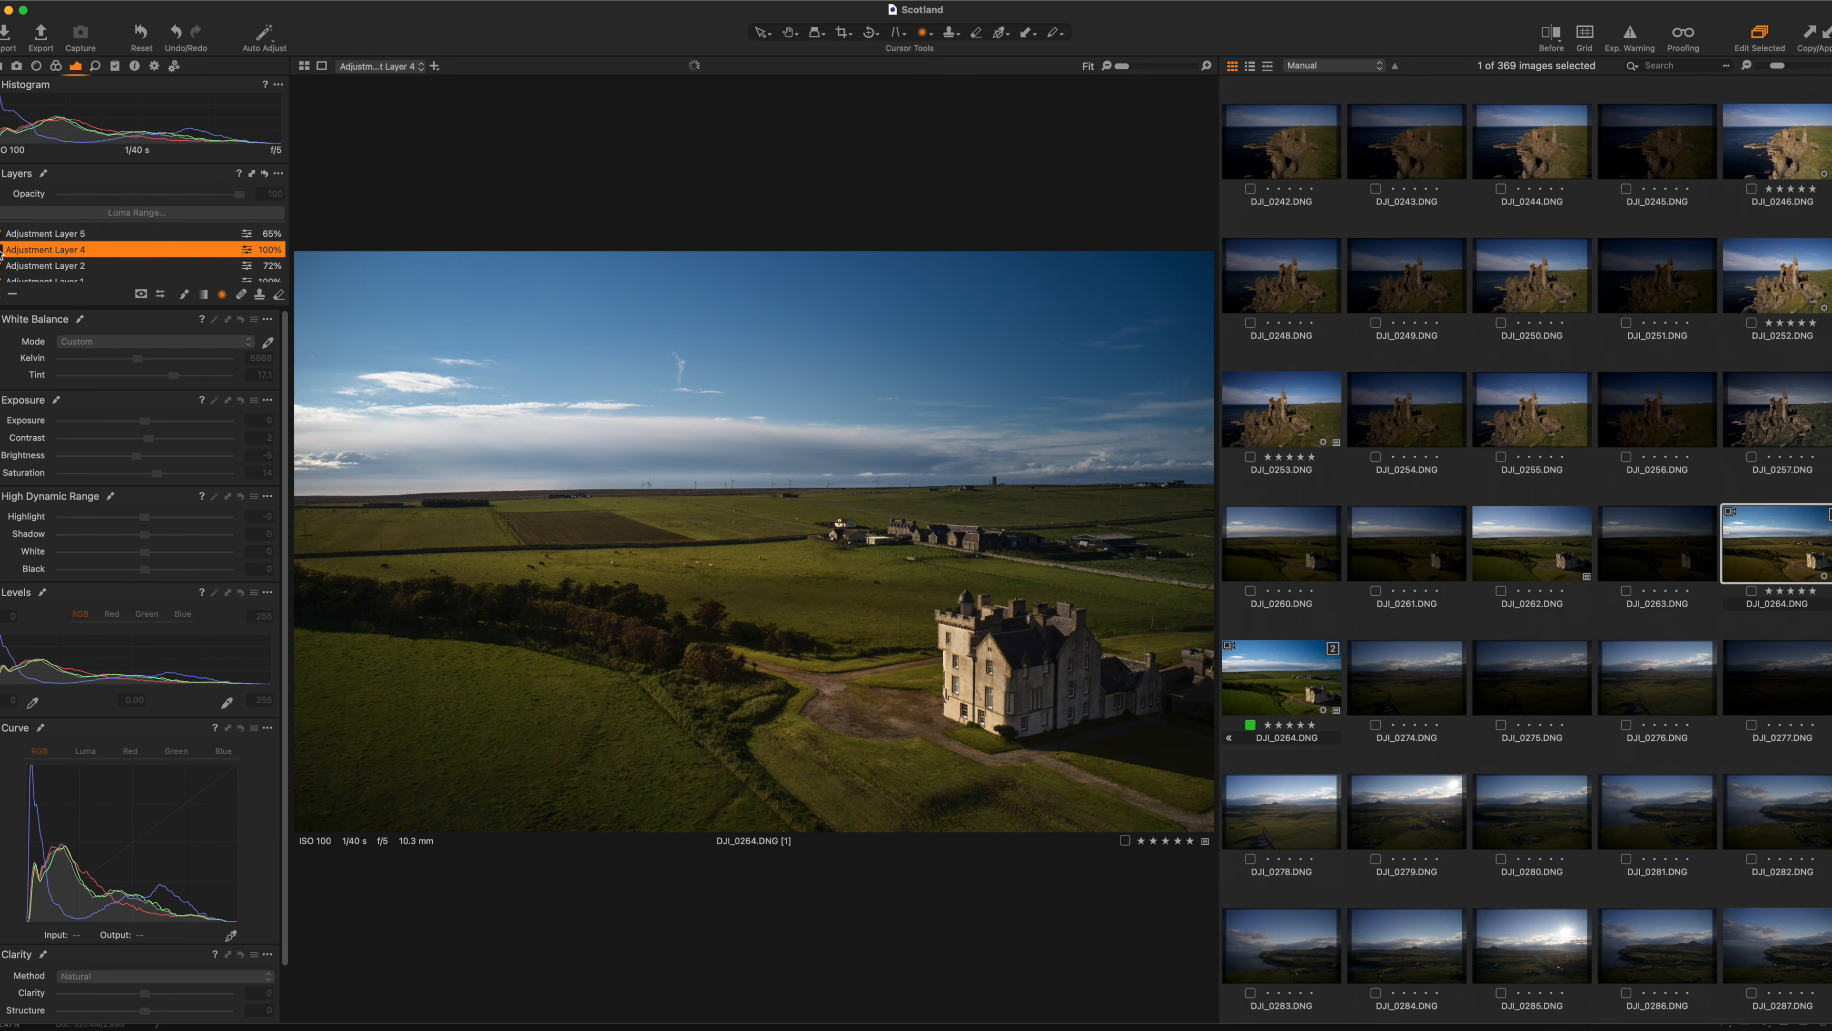
click(2, 251)
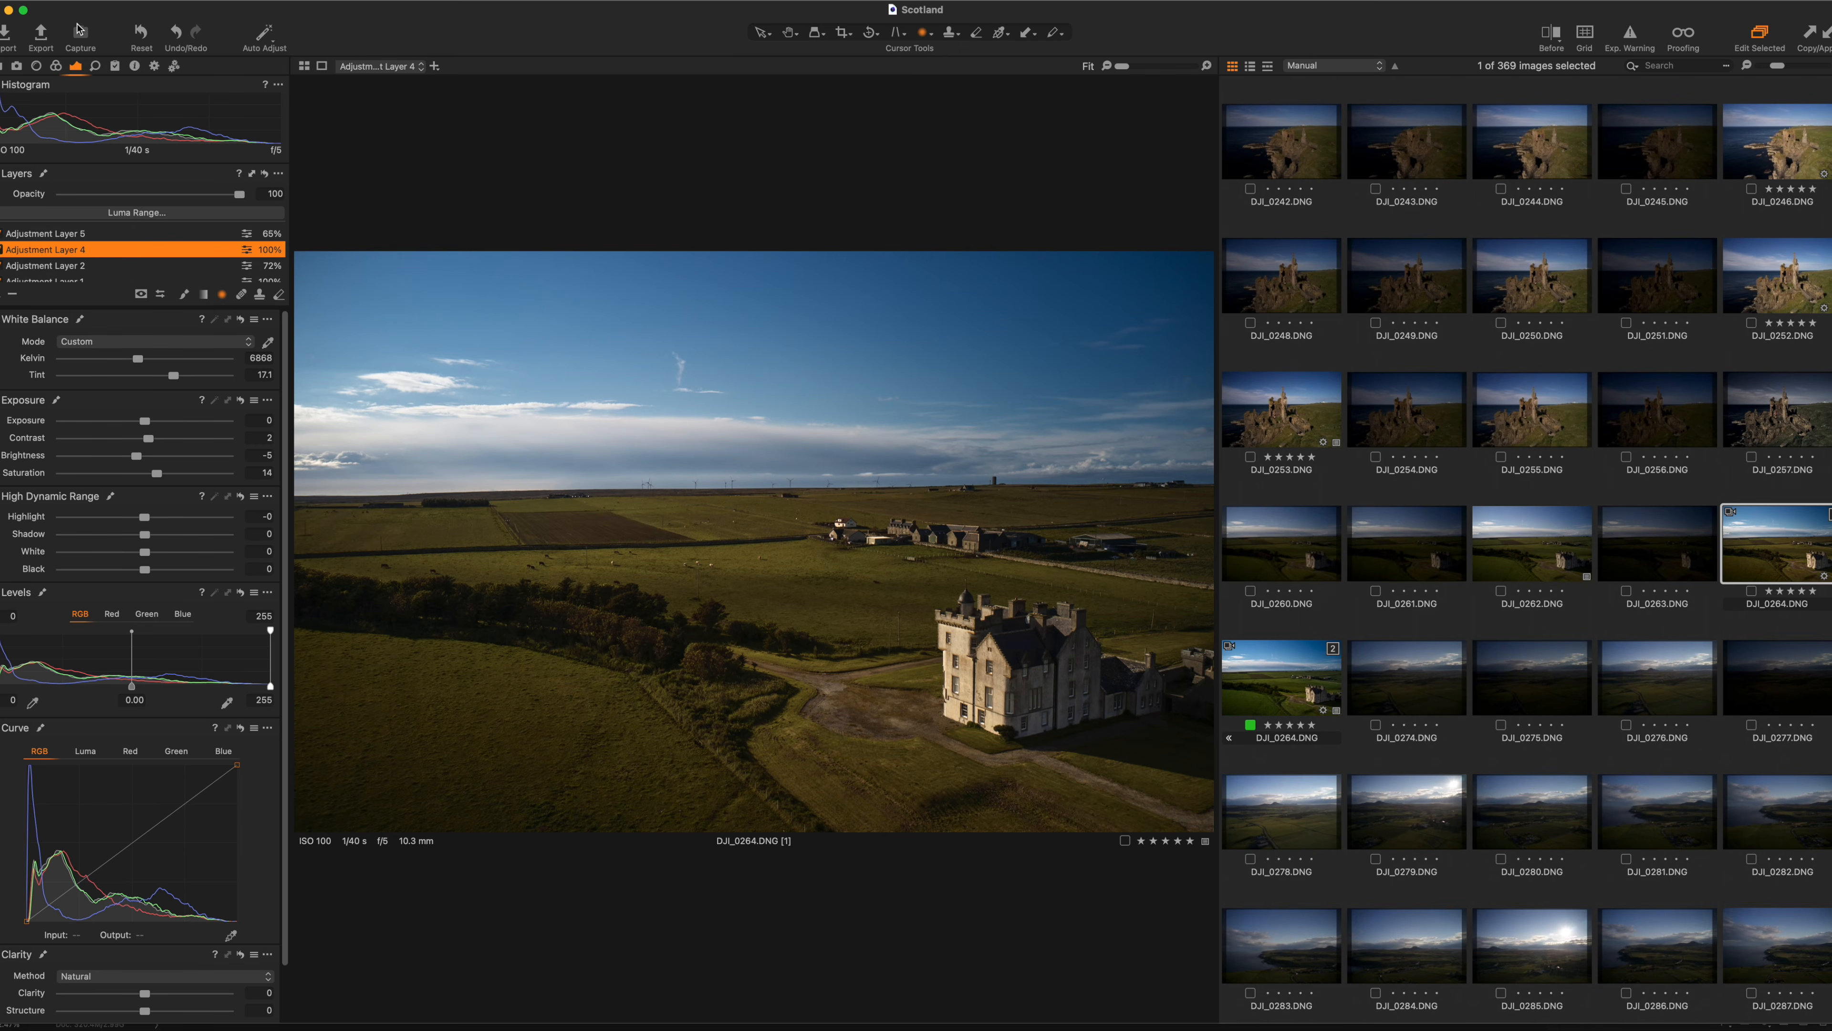
click(55, 66)
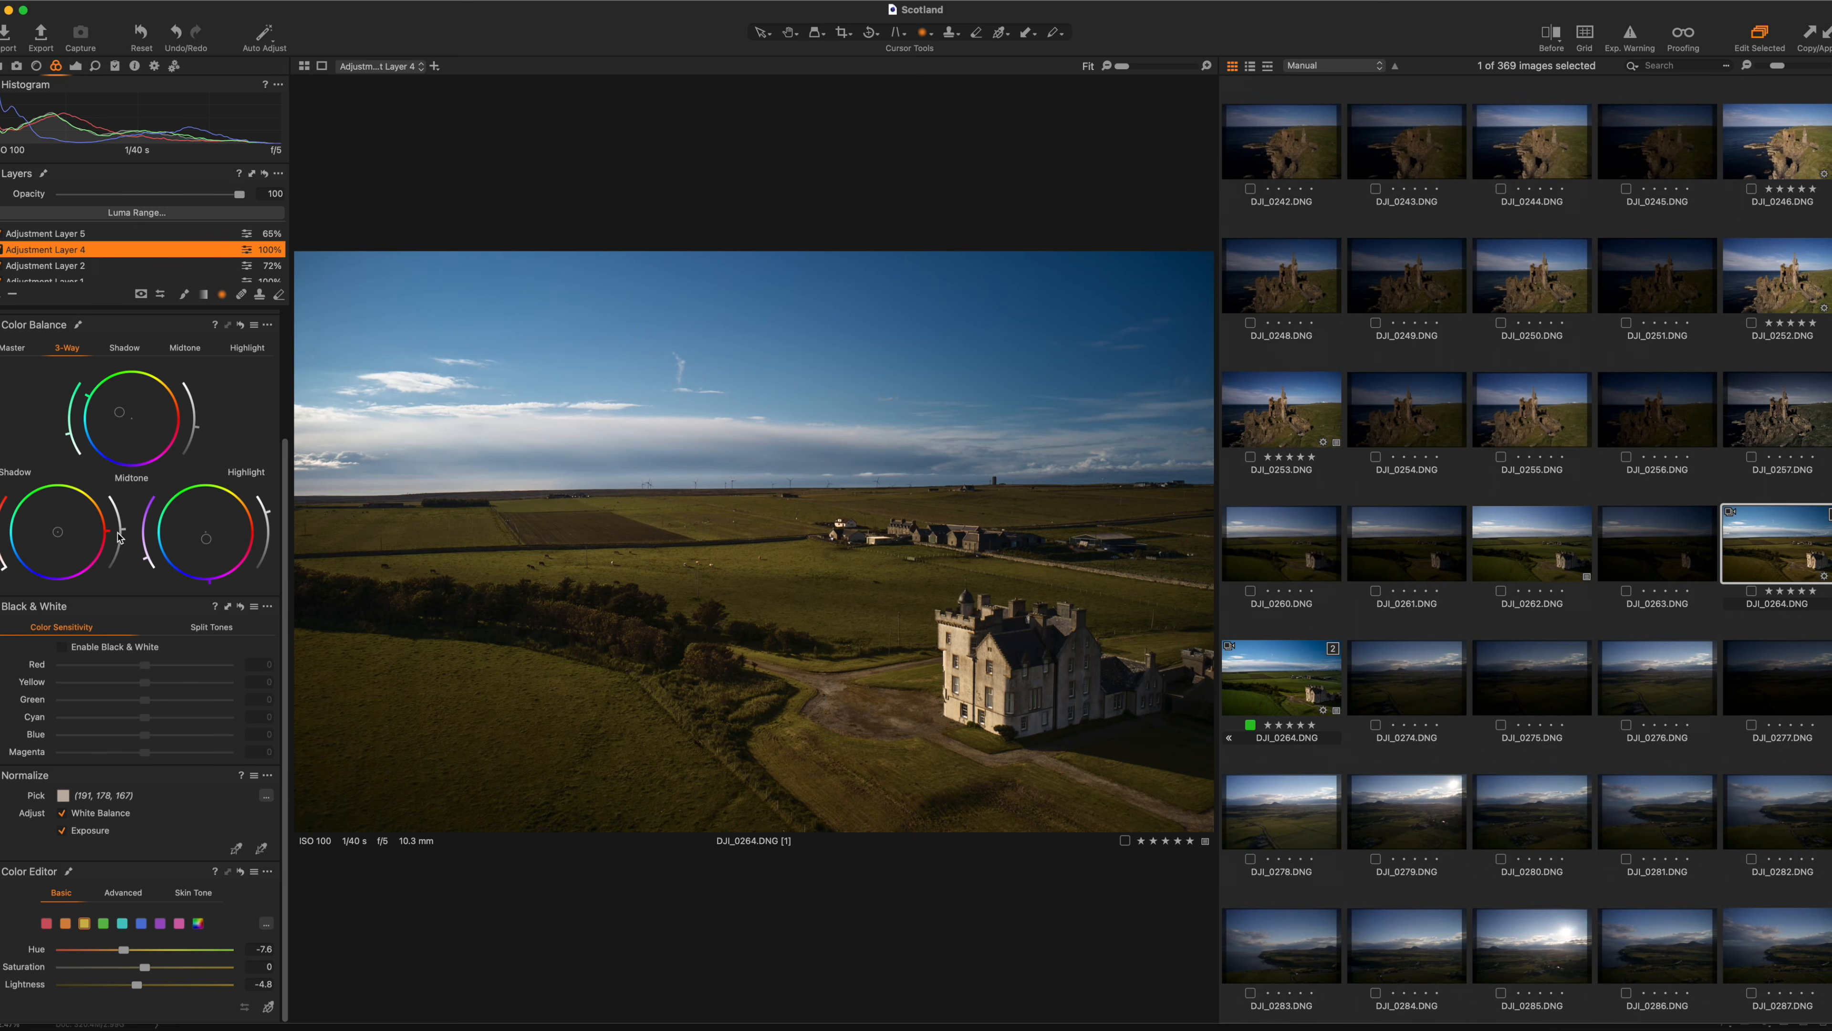
Nudge Adjustment Layer 4's highlight balance, try and undo hue shifts, then open DJI_0264 variant [2].
drag(265, 519, 266, 518)
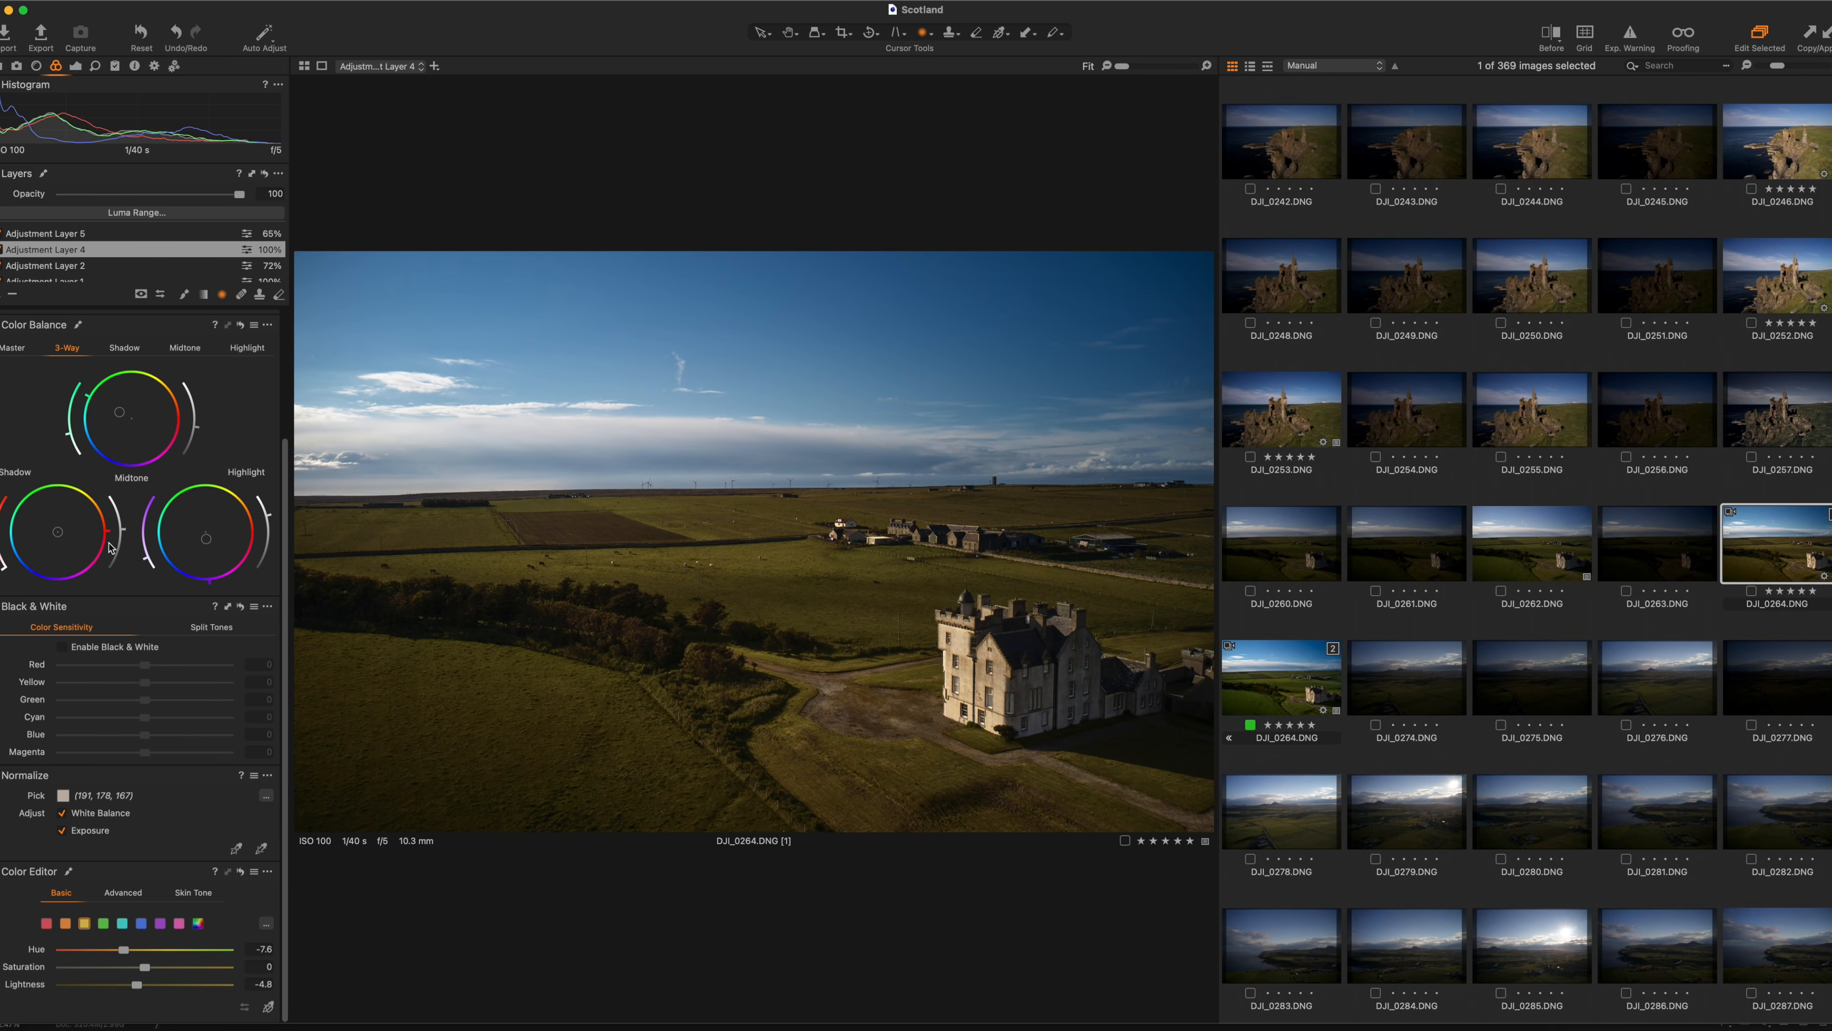
drag(120, 949, 154, 949)
key(super+z)
mouse_move(126, 950)
mouse_down()
mouse_move(80, 948)
mouse_move(153, 951)
mouse_up()
key(super+z)
key(super+z)
click(1276, 695)
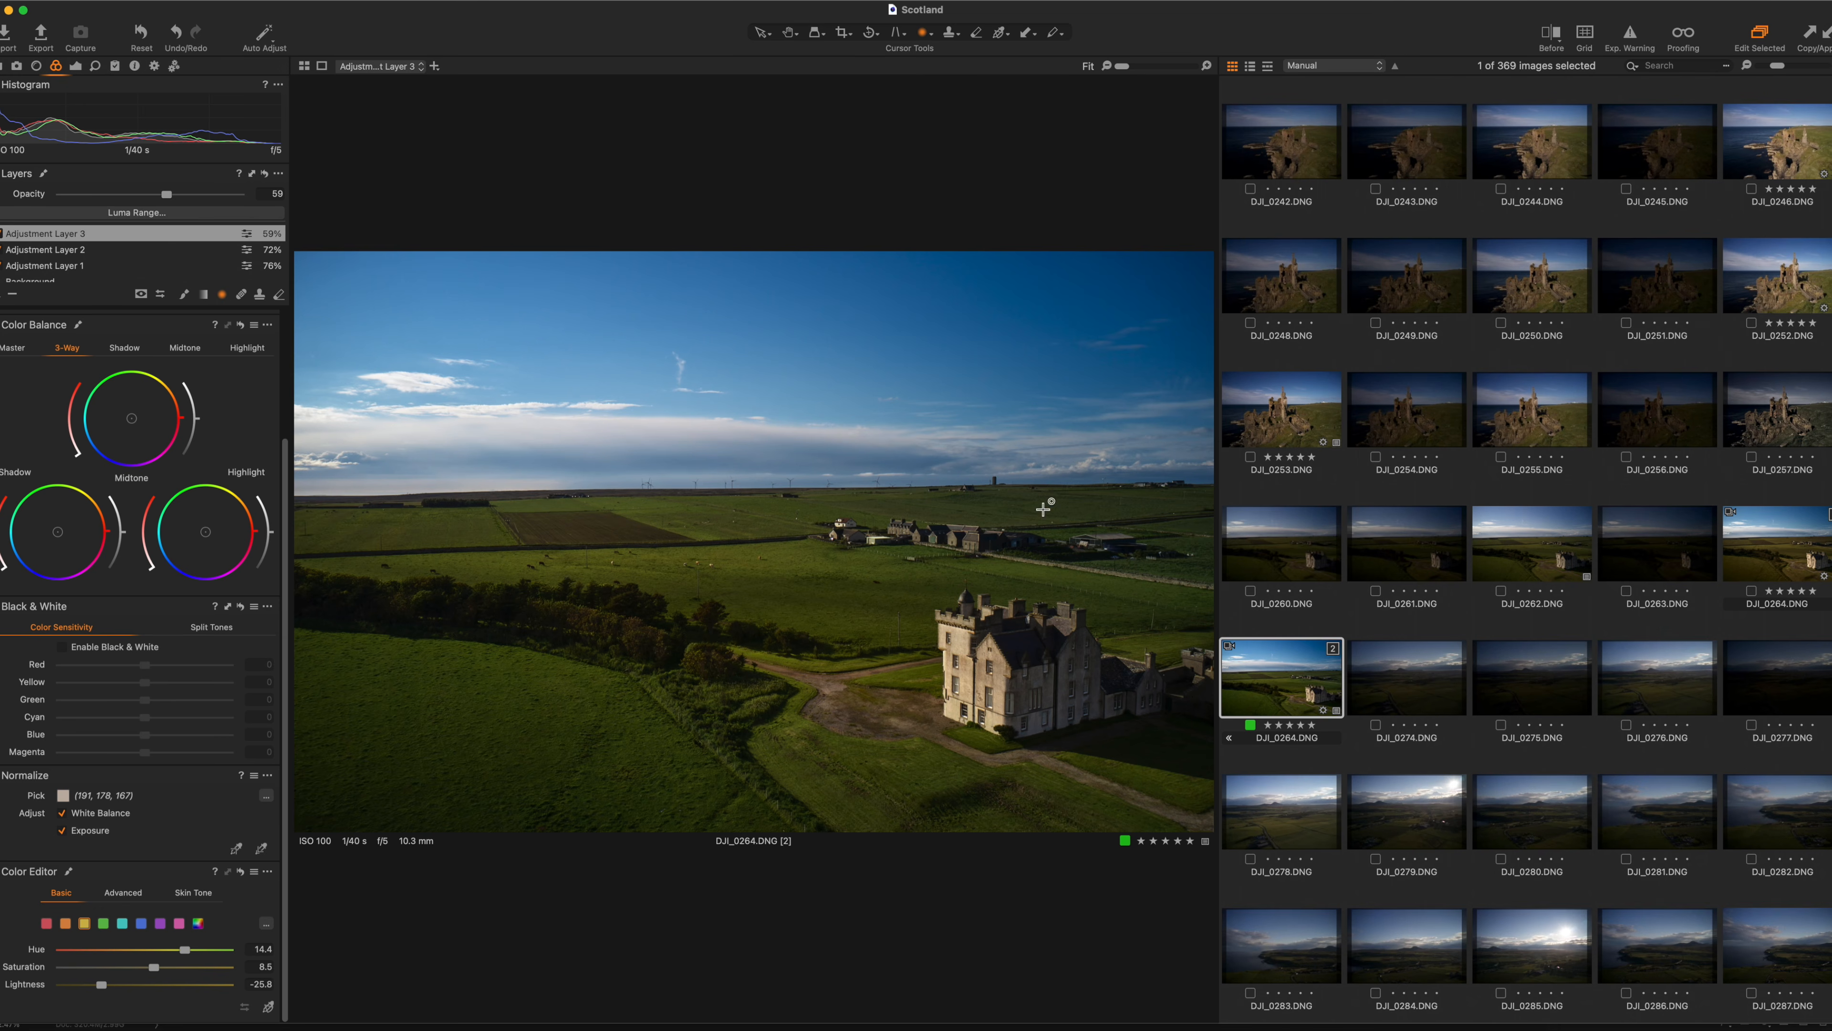
Raise the Background layer's saturation to 18, then ease it back to 10.
click(44, 275)
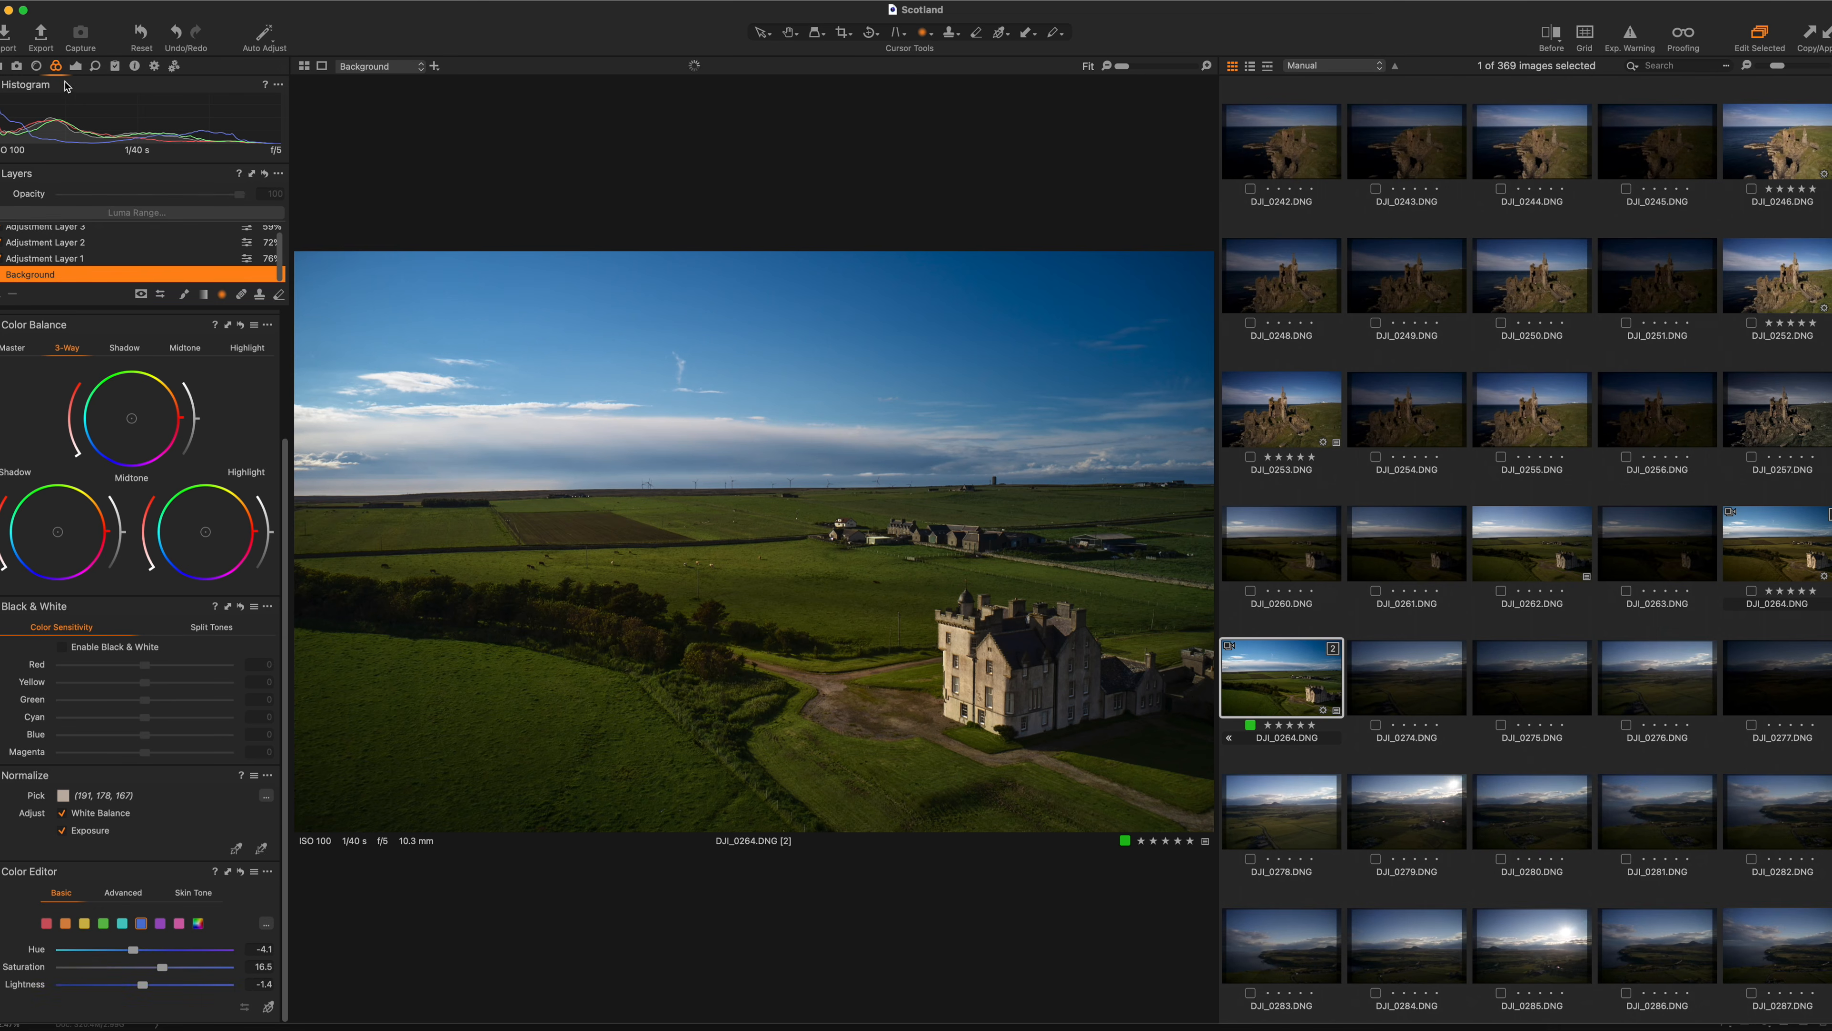
click(76, 66)
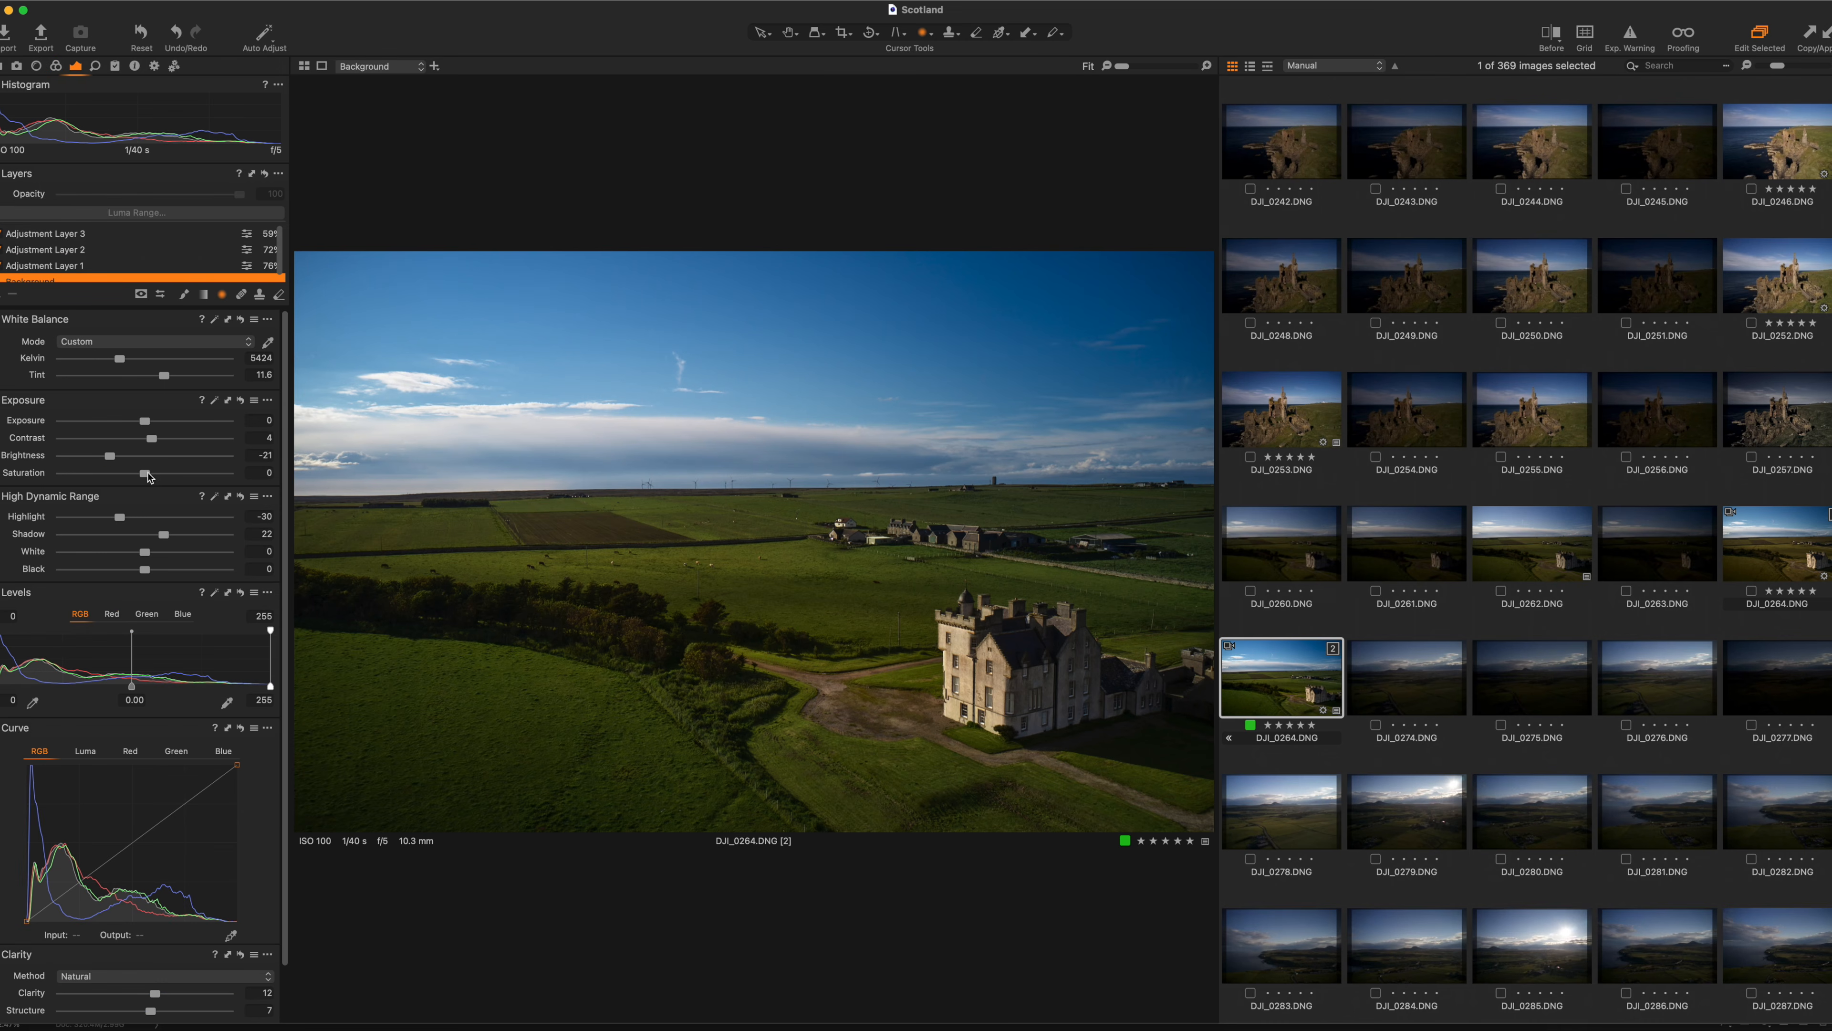
drag(144, 473, 159, 474)
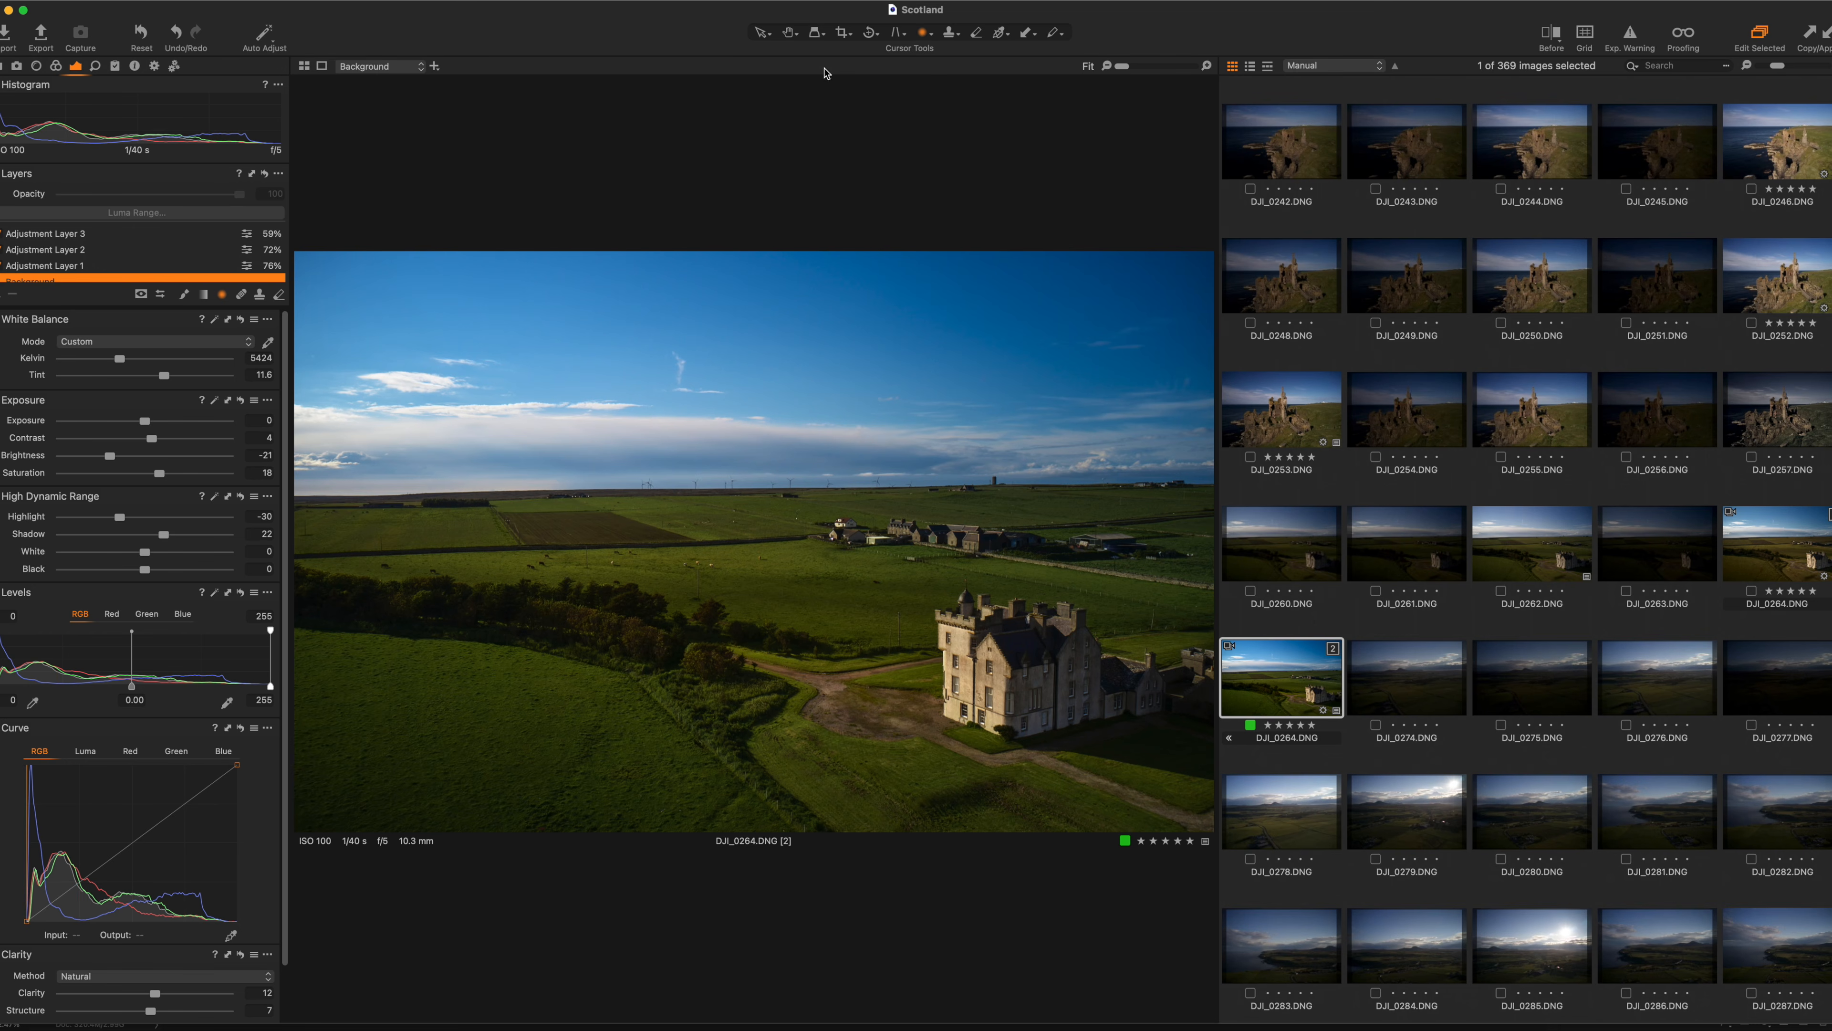
click(761, 32)
drag(159, 473, 153, 473)
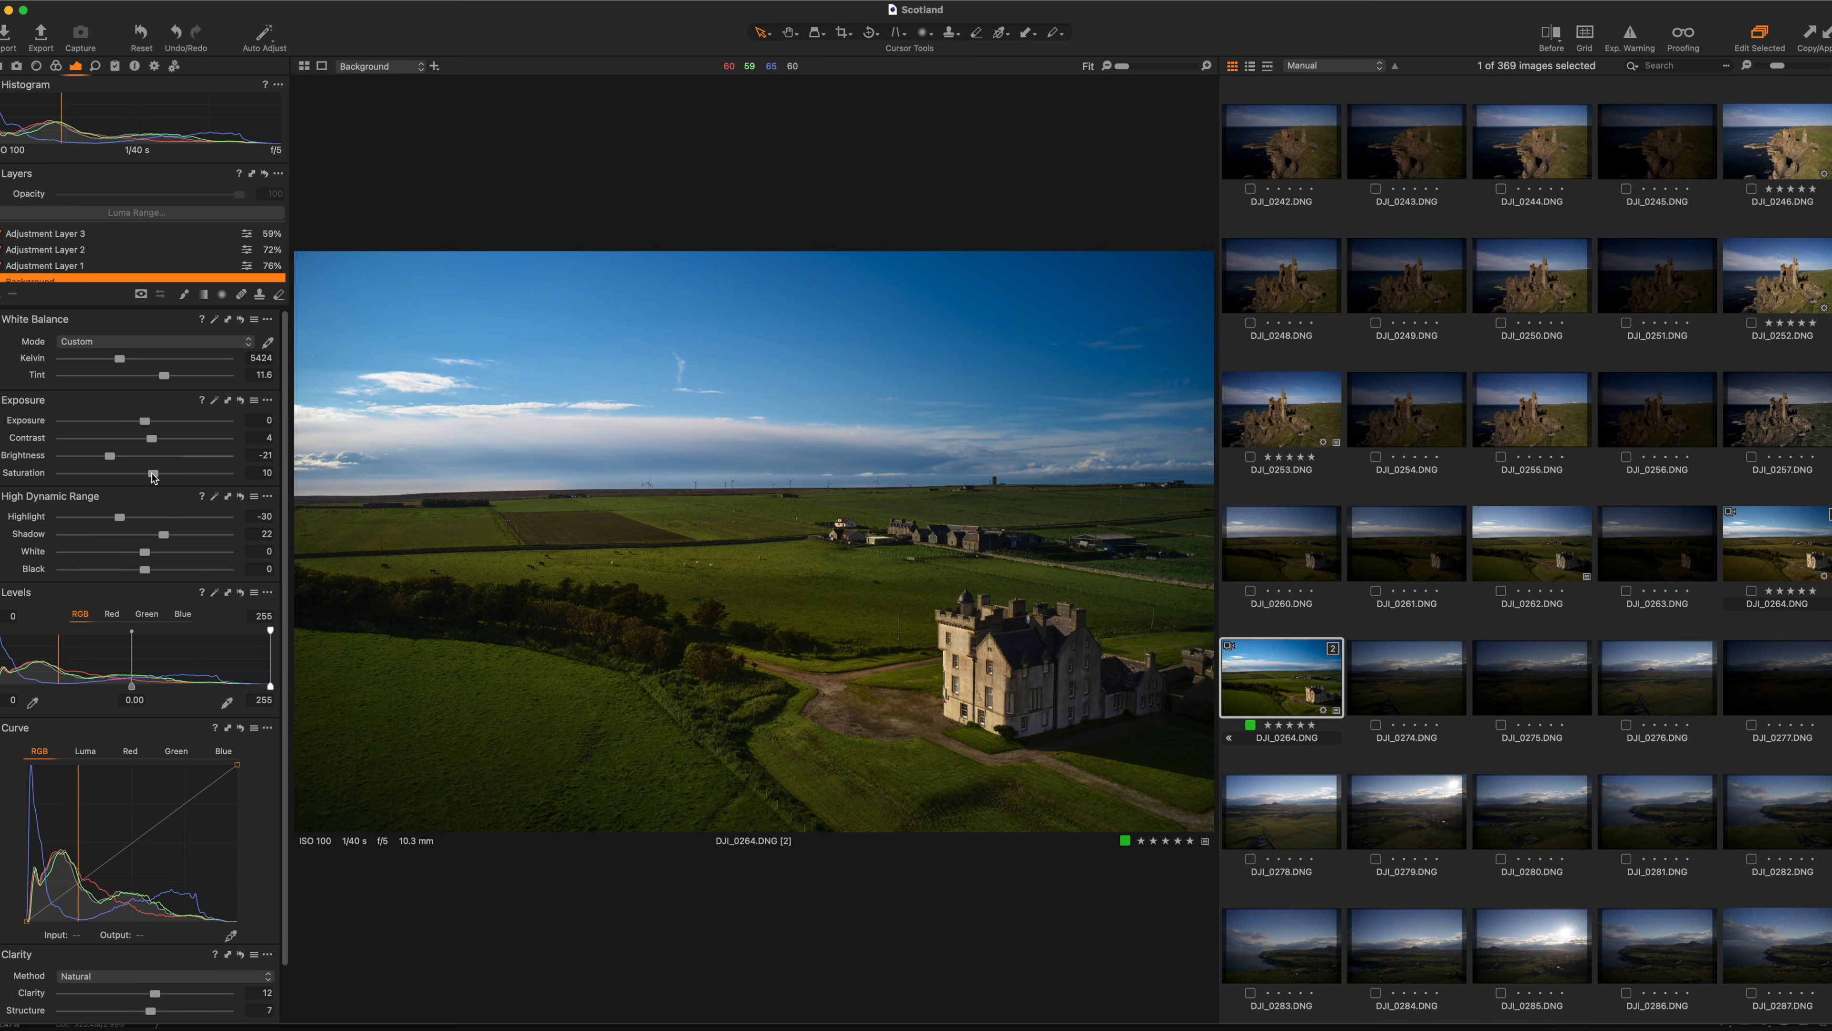
Return to DJI_0264 variant [1], select Adjustment Layer 5, and switch to Photoshop.
click(1799, 559)
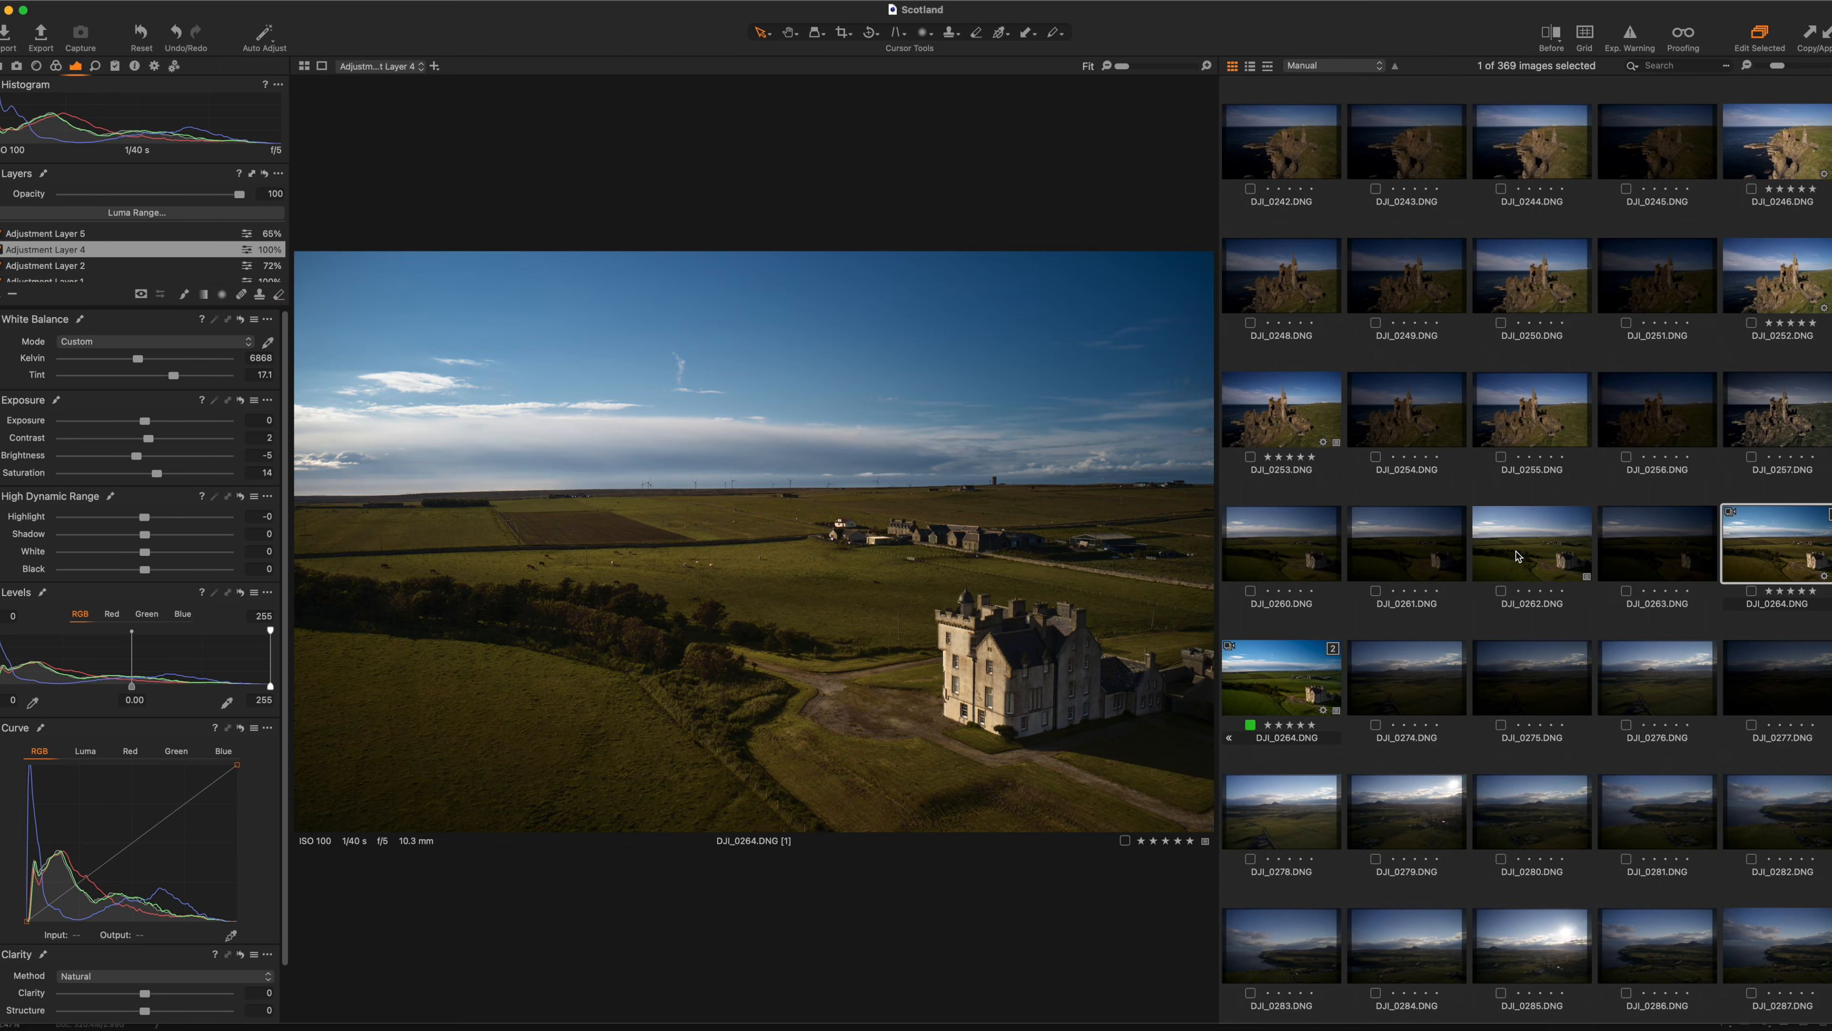
click(47, 234)
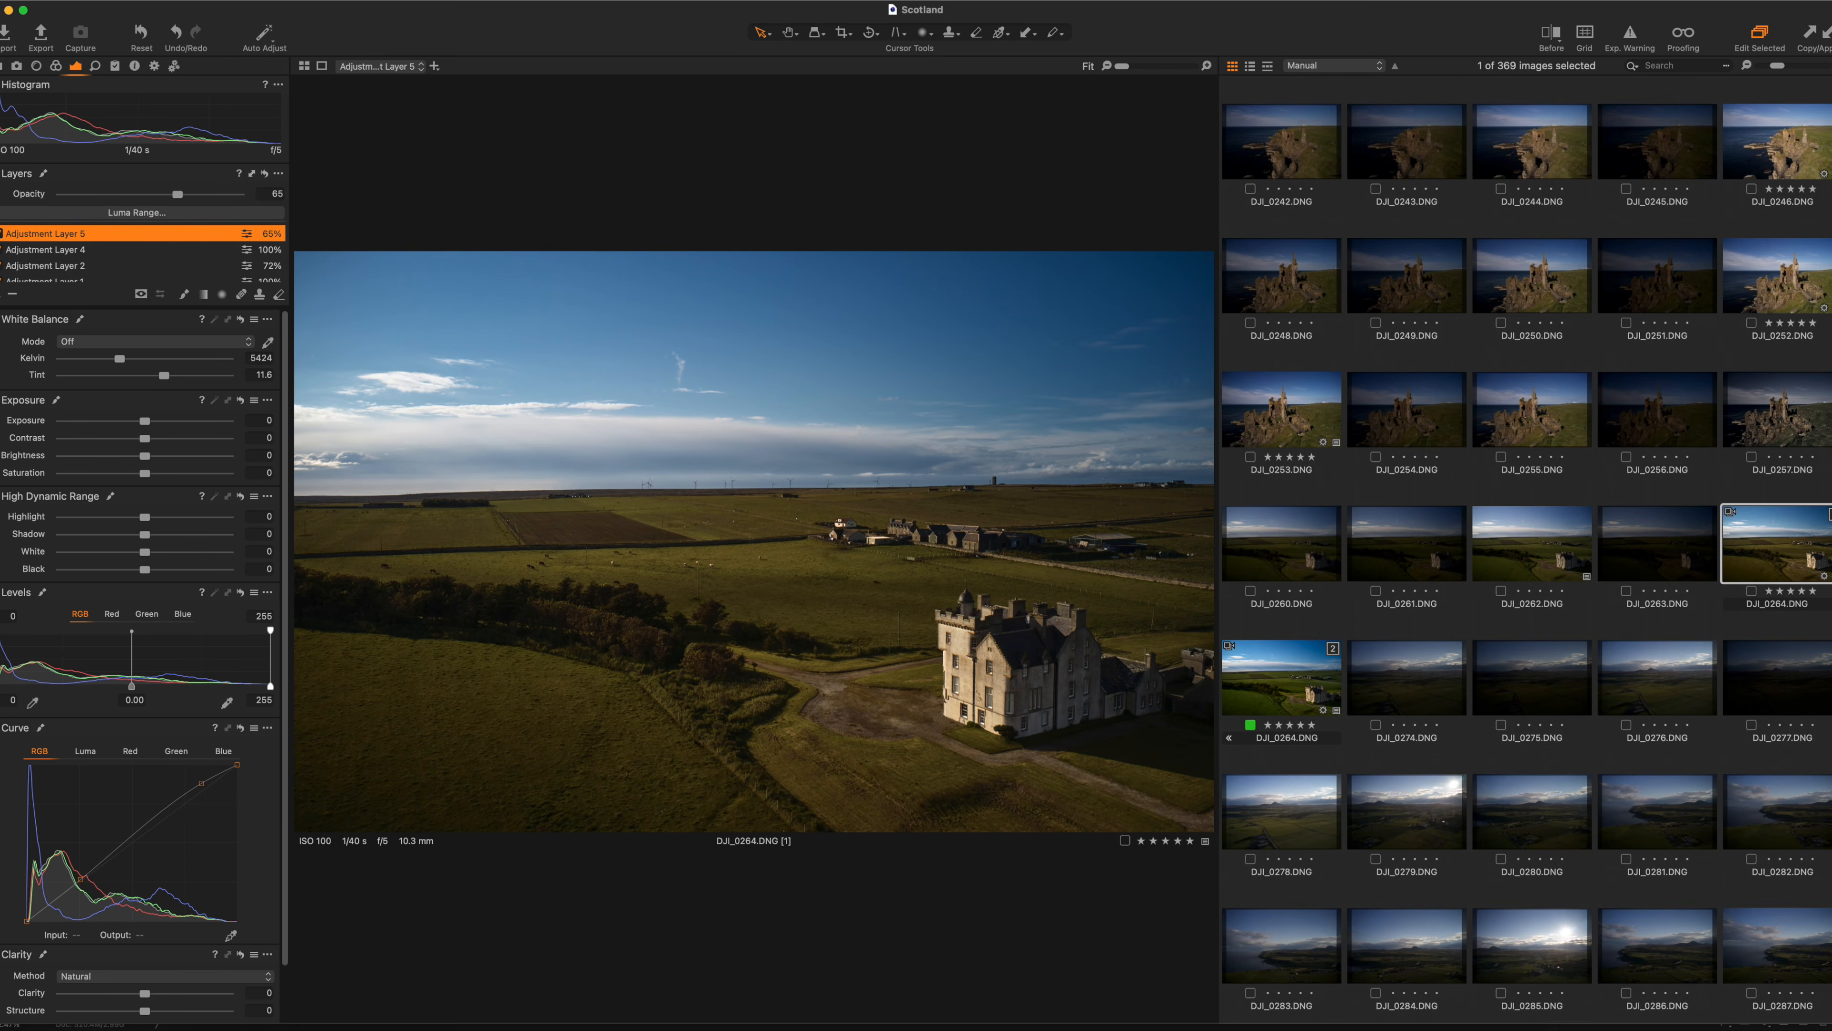
key(super+Tab)
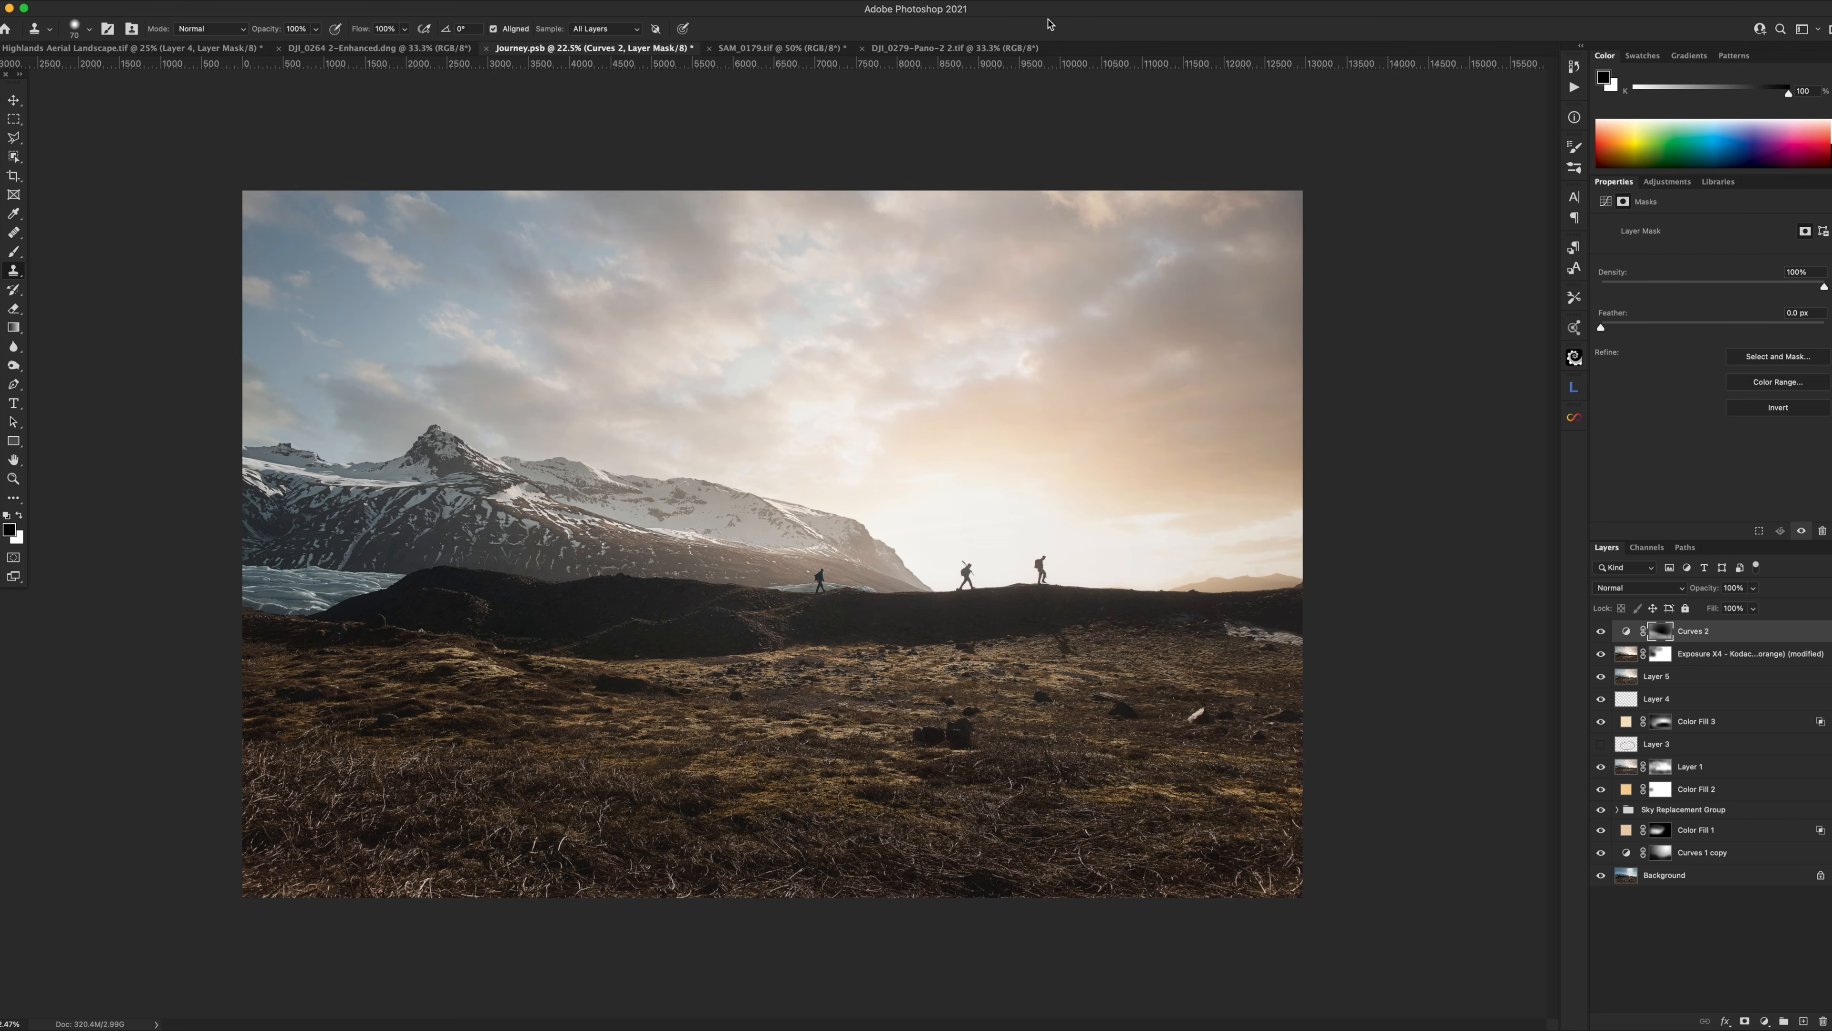
In Highlands Aerial Landscape.tif, Option-click the Background eye to hide all other layers.
click(766, 48)
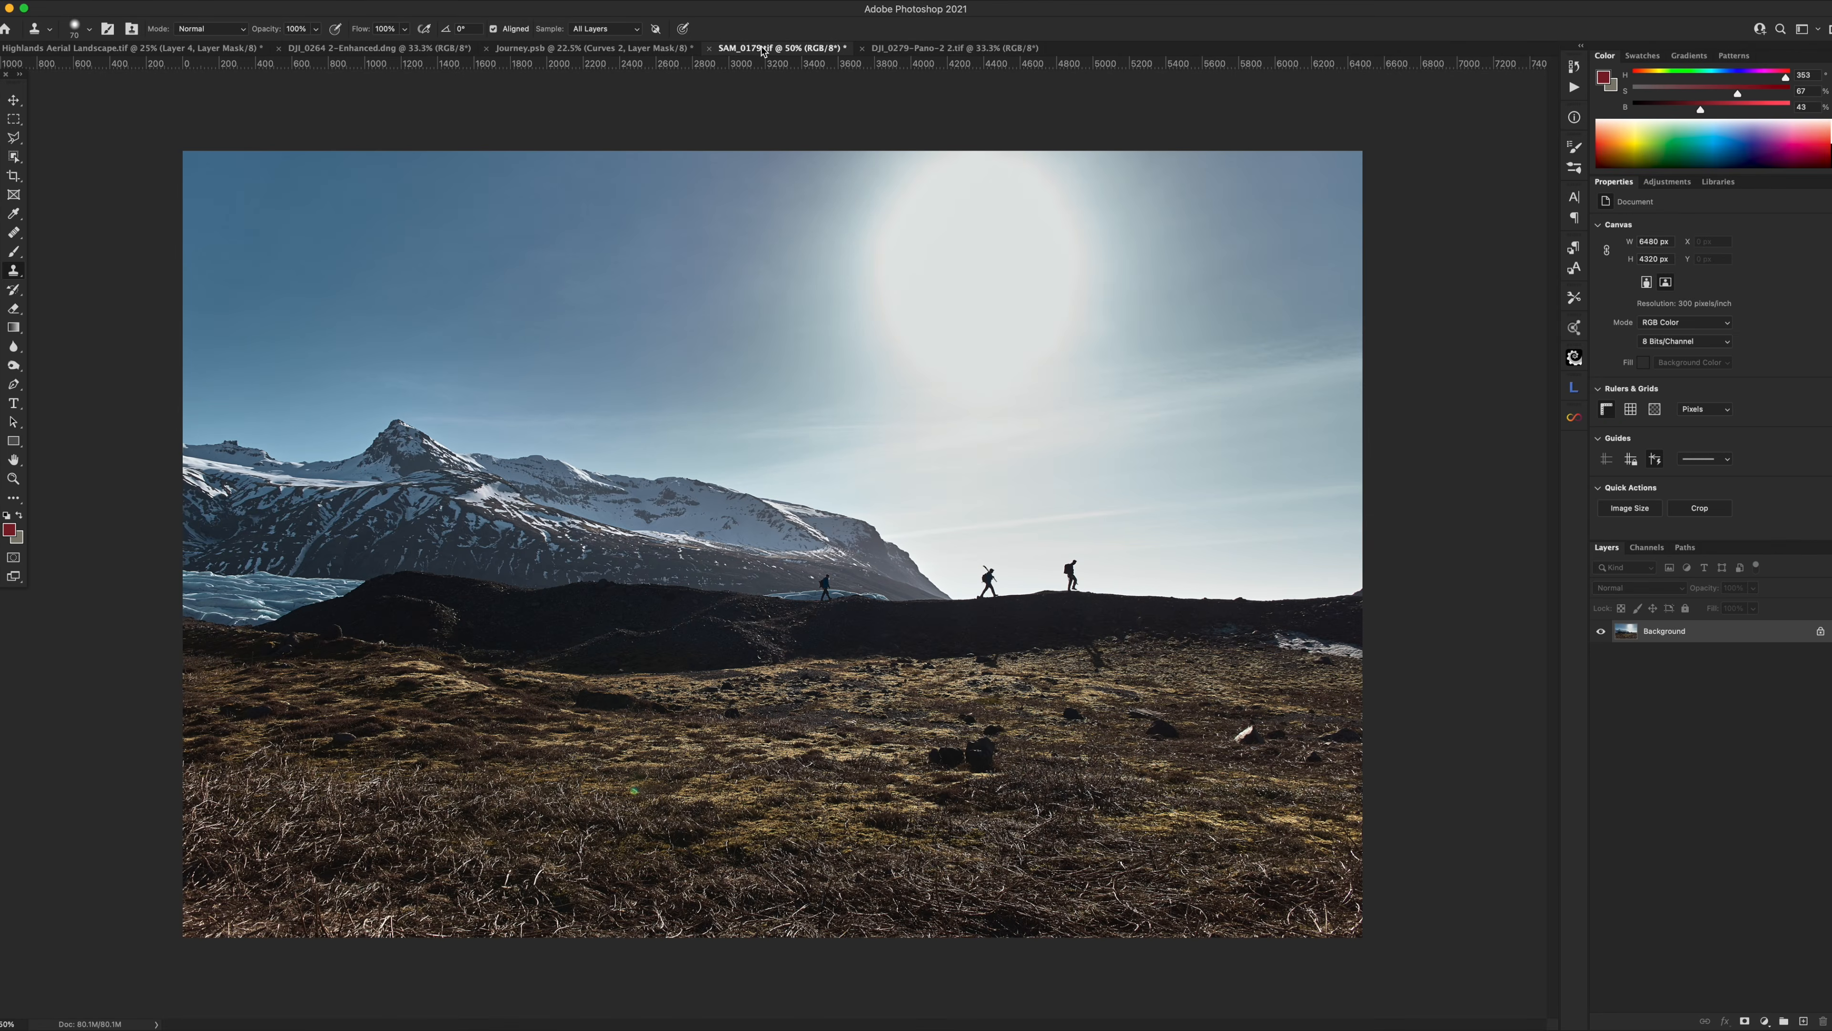
click(942, 48)
click(436, 48)
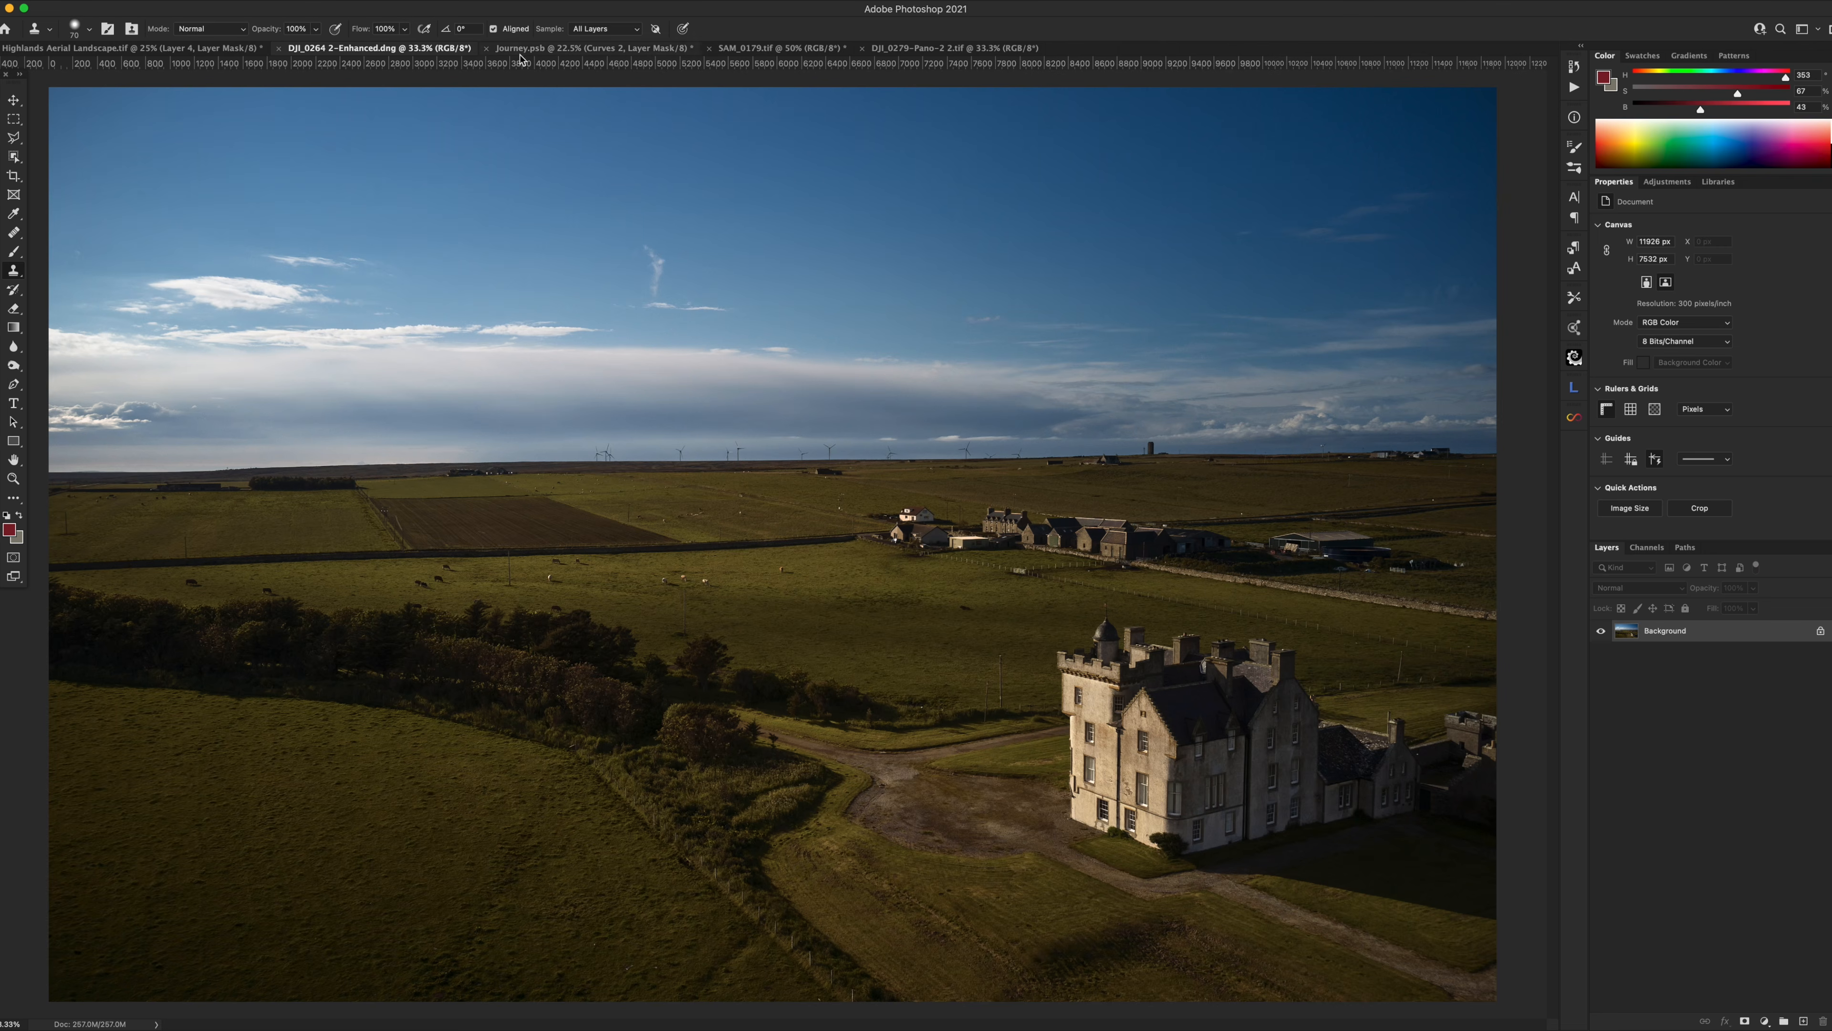
scroll(1253, 669, down, 2)
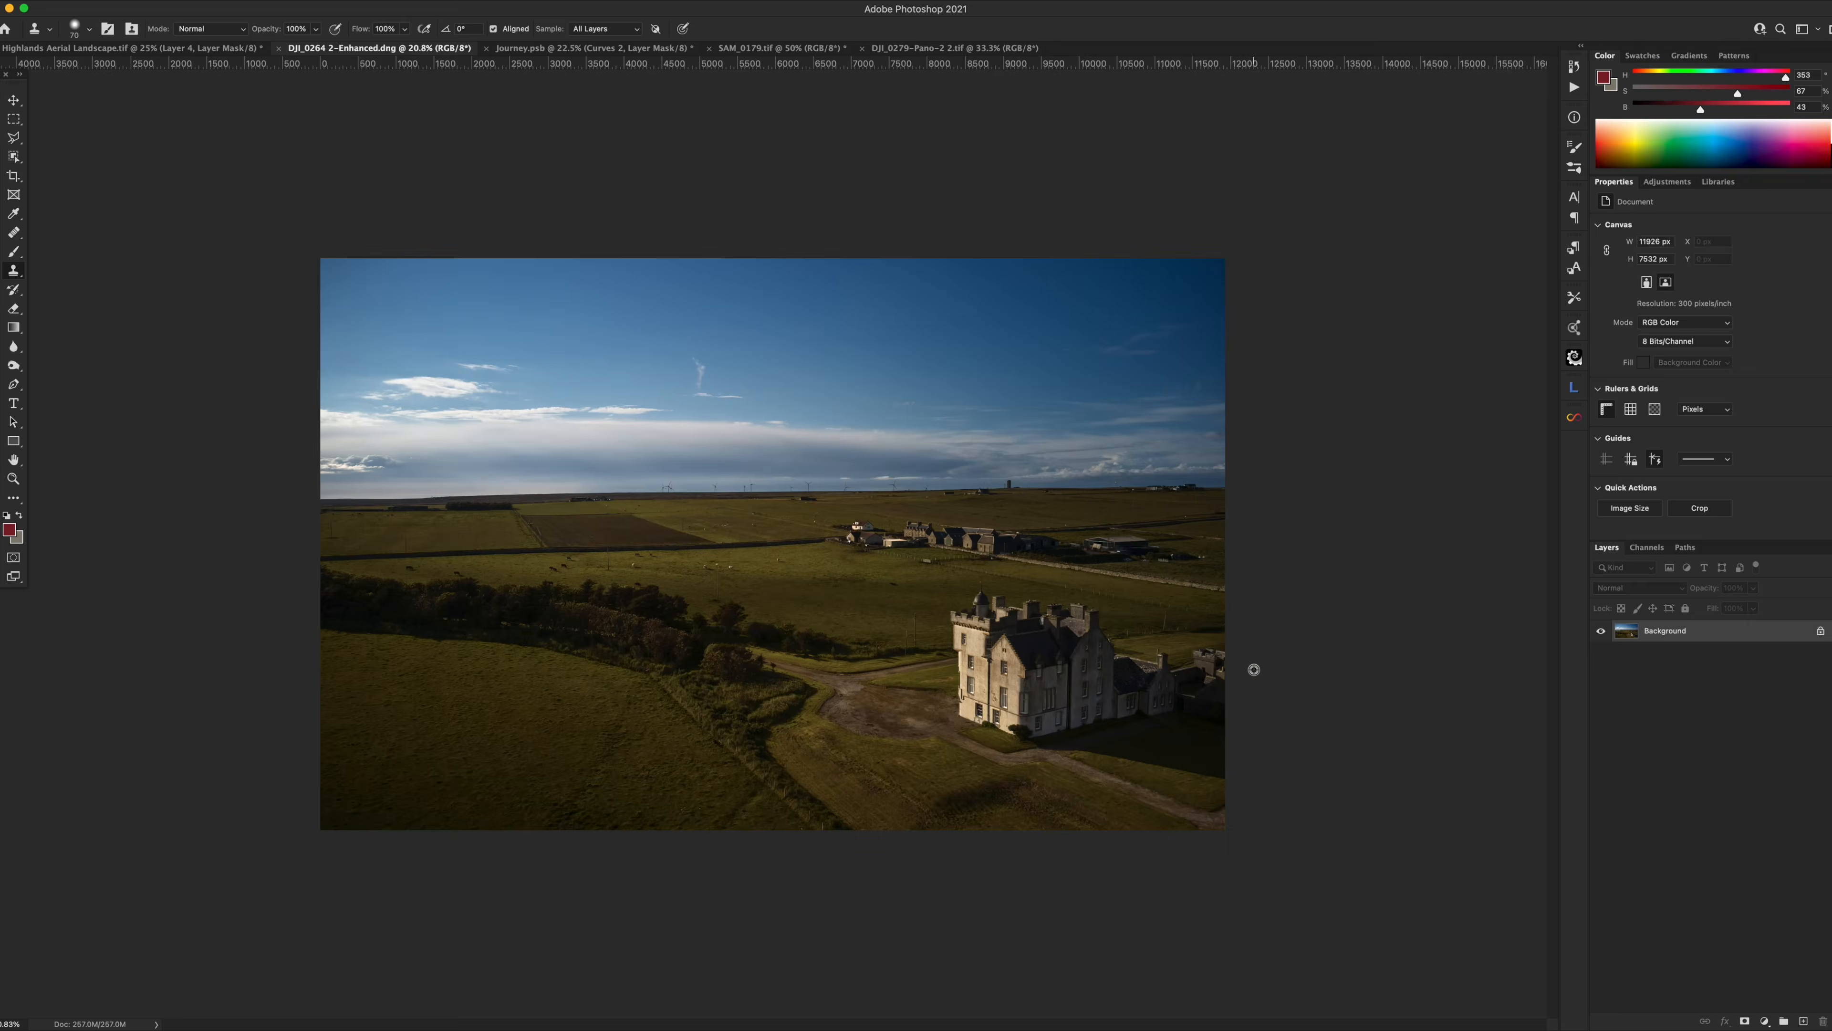
scroll(1254, 670, down, 2)
scroll(1254, 670, up, 2)
click(177, 48)
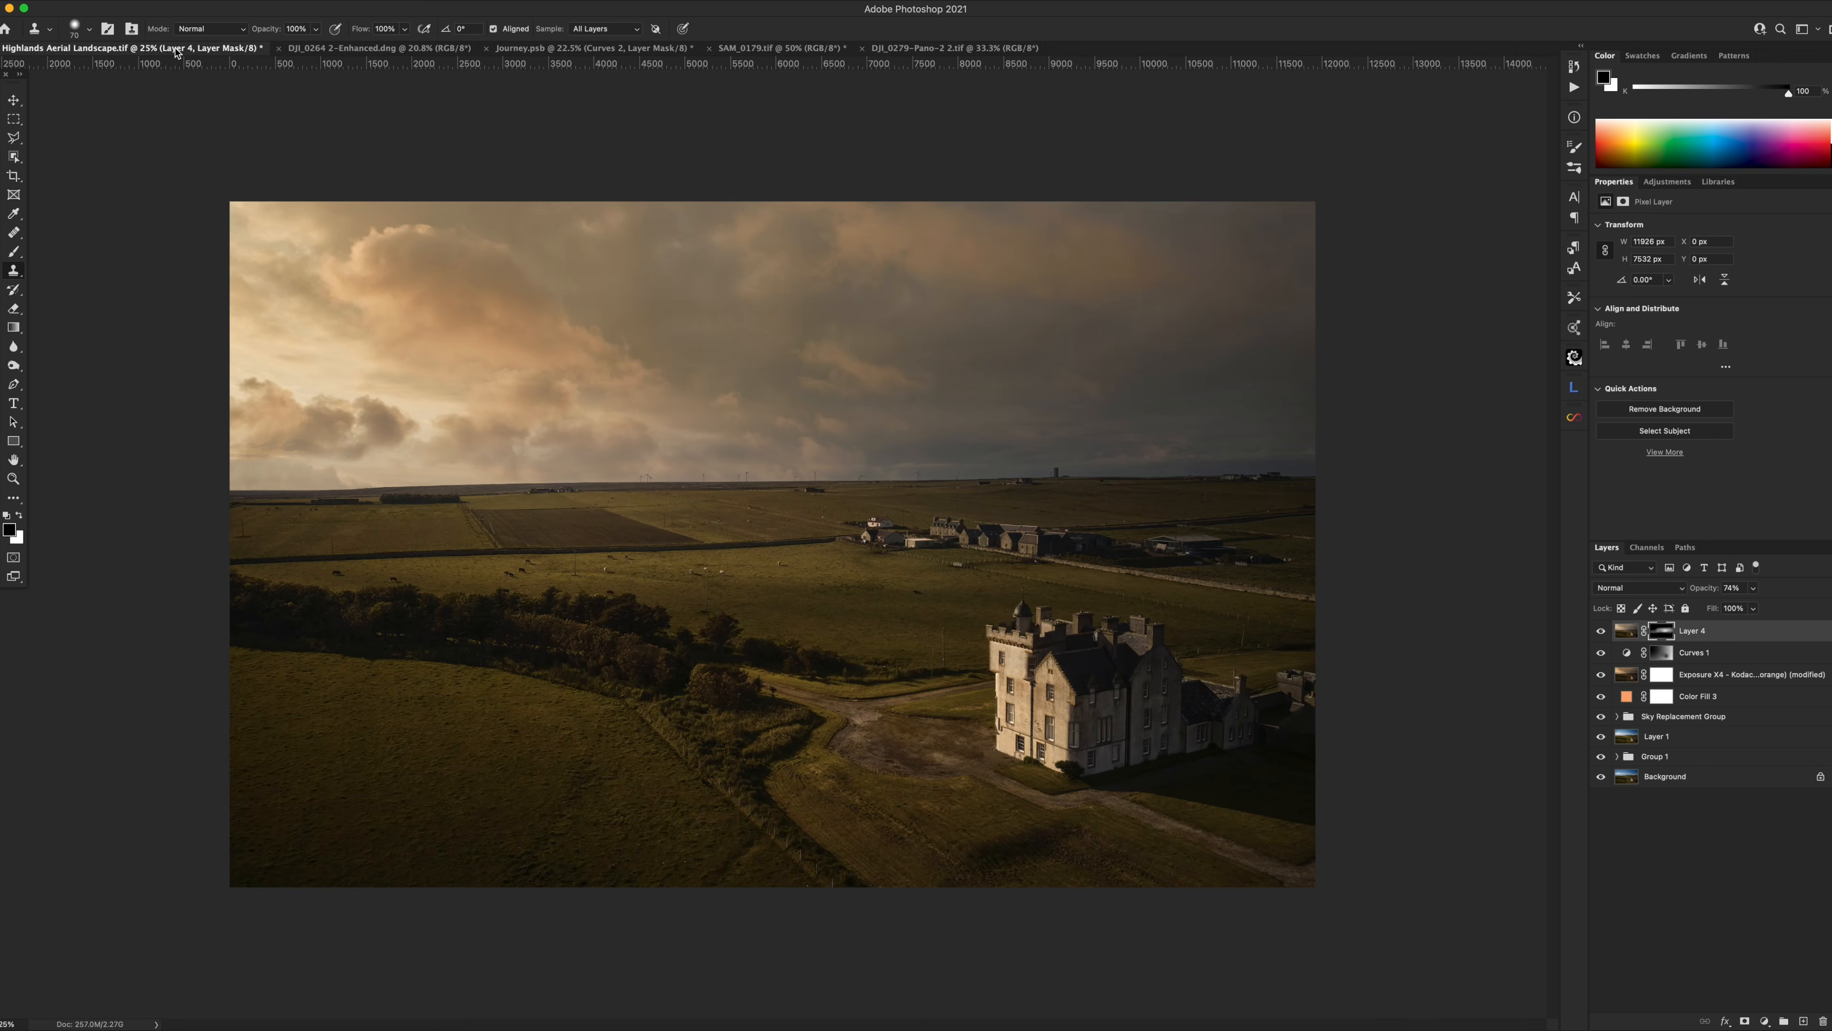
alt+click(1601, 778)
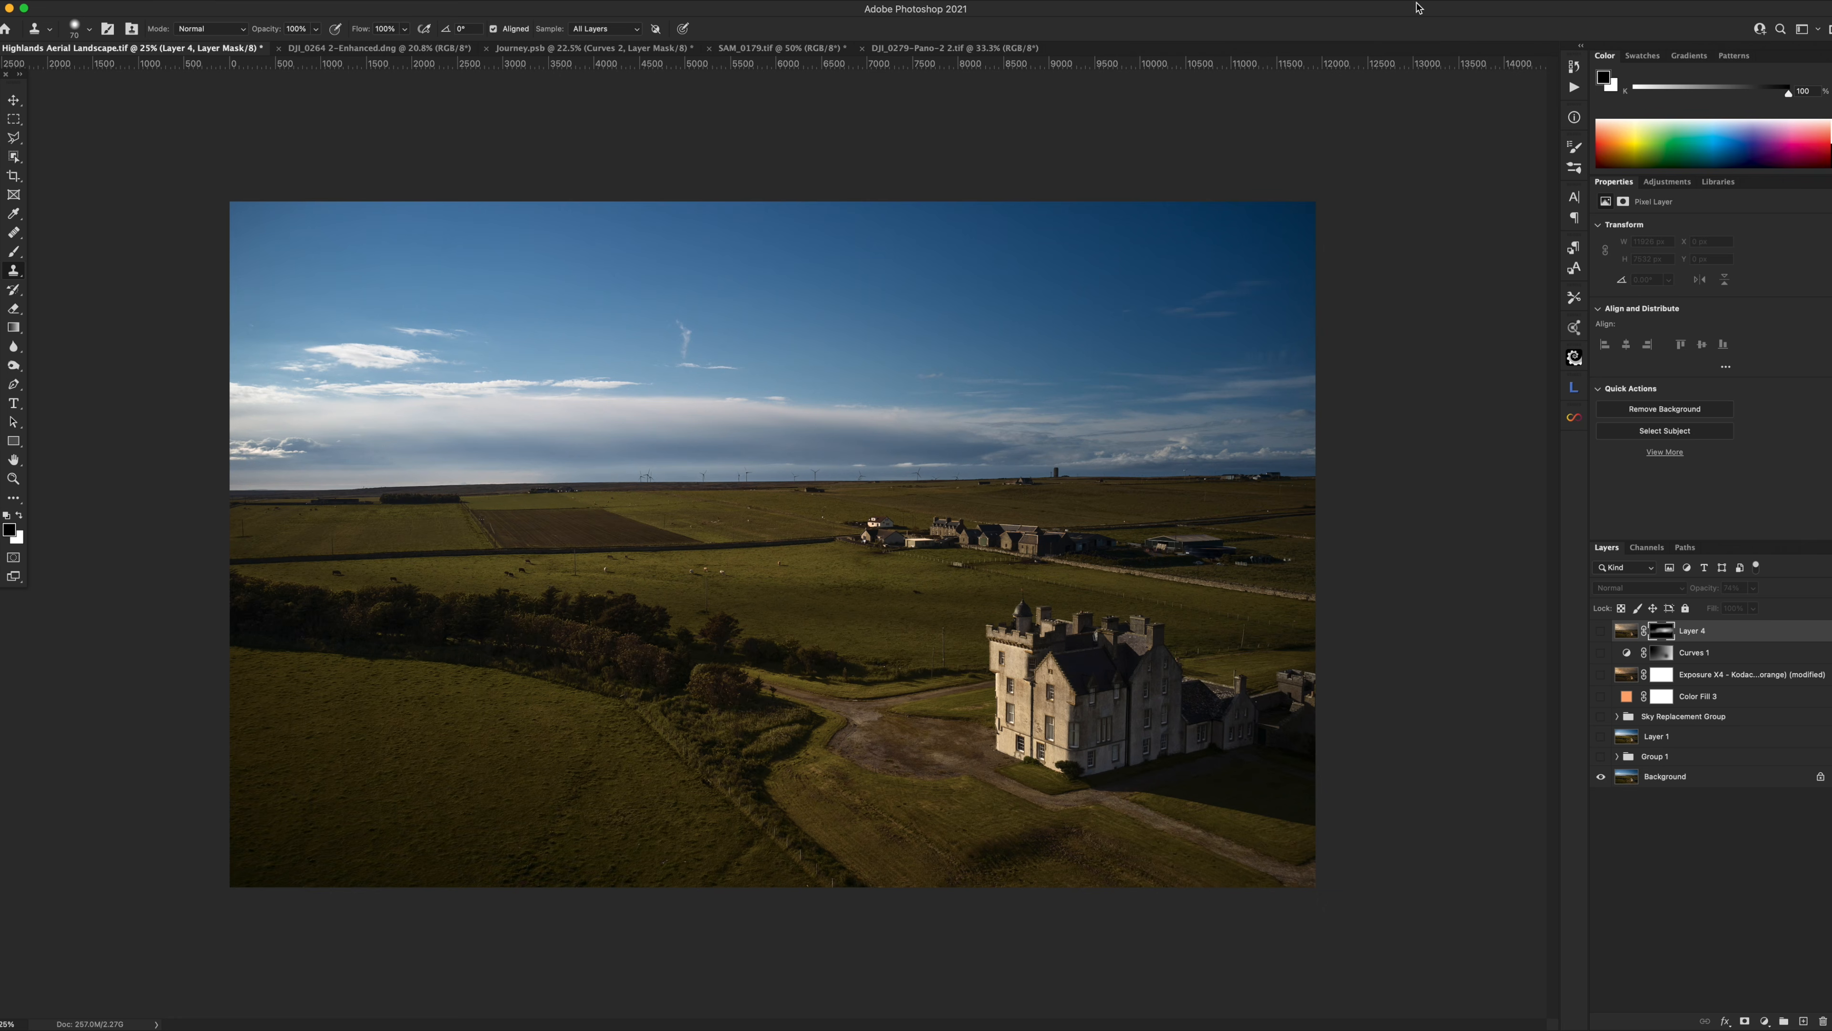
Look through the DJI_0279 and SAM_0179 documents, ending on DJI_0264 2-Enhanced.dng.
click(995, 48)
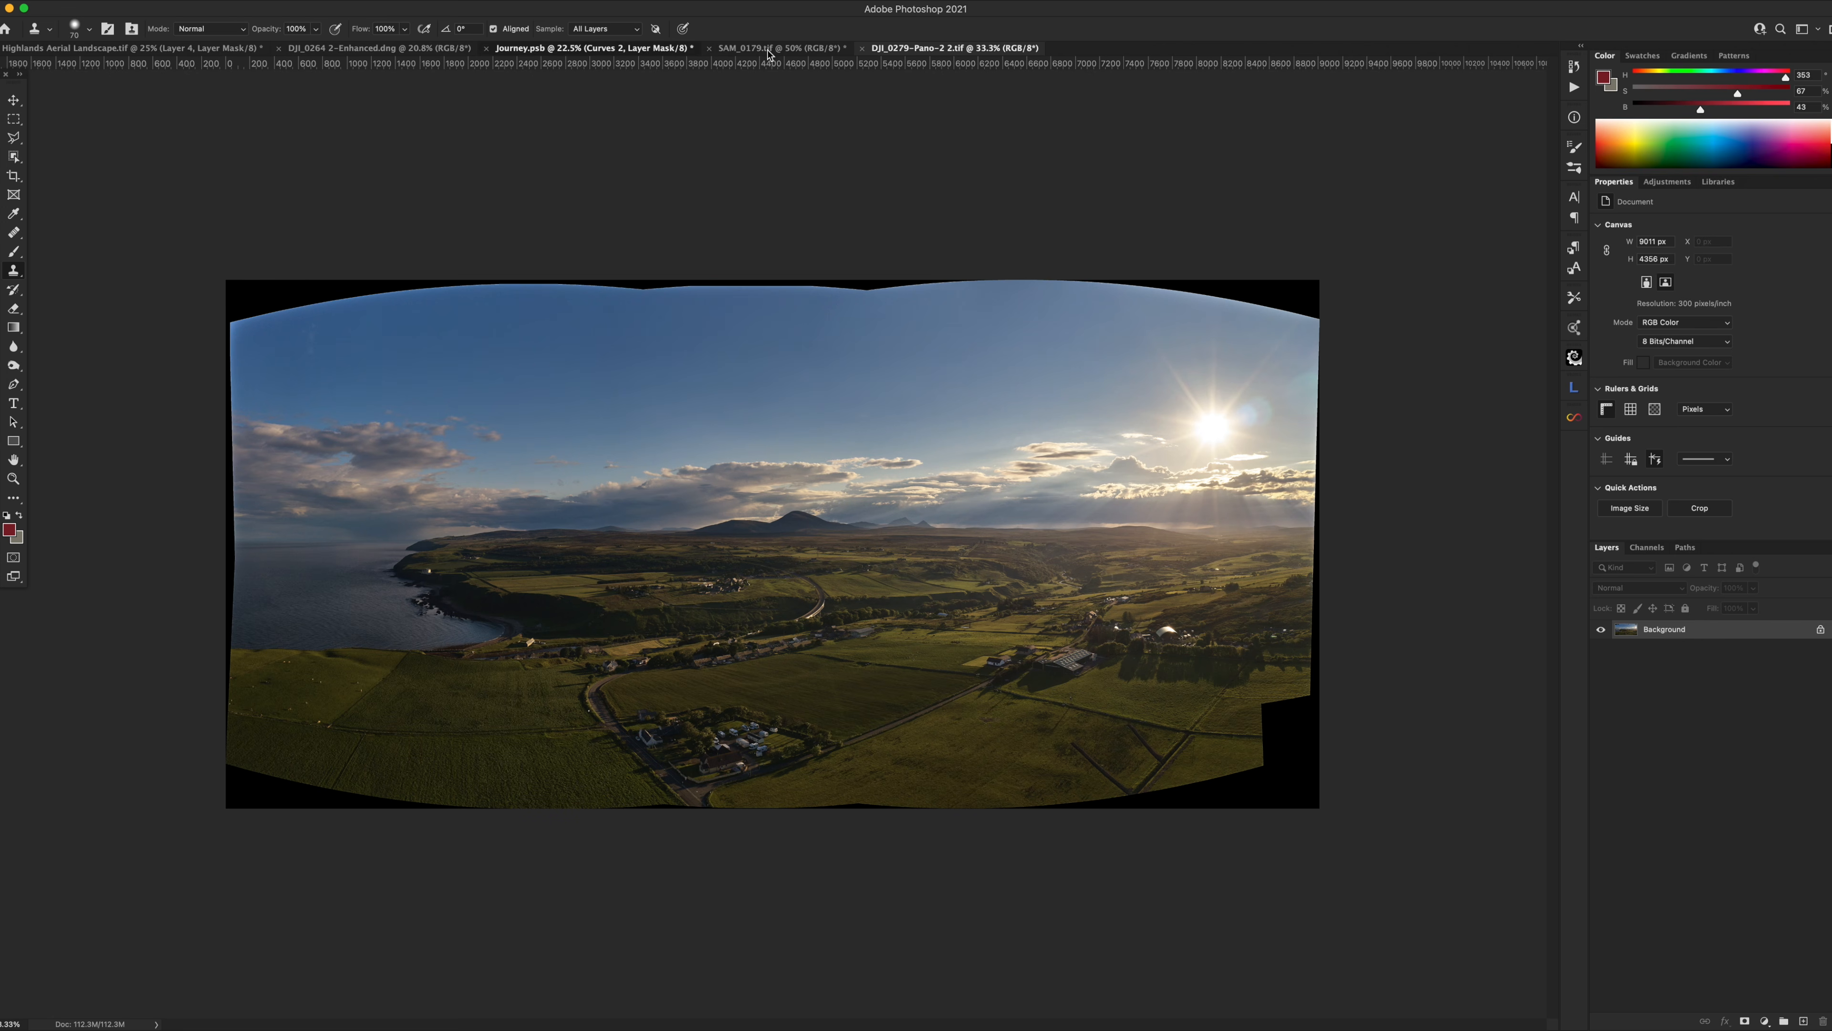
click(729, 49)
click(379, 47)
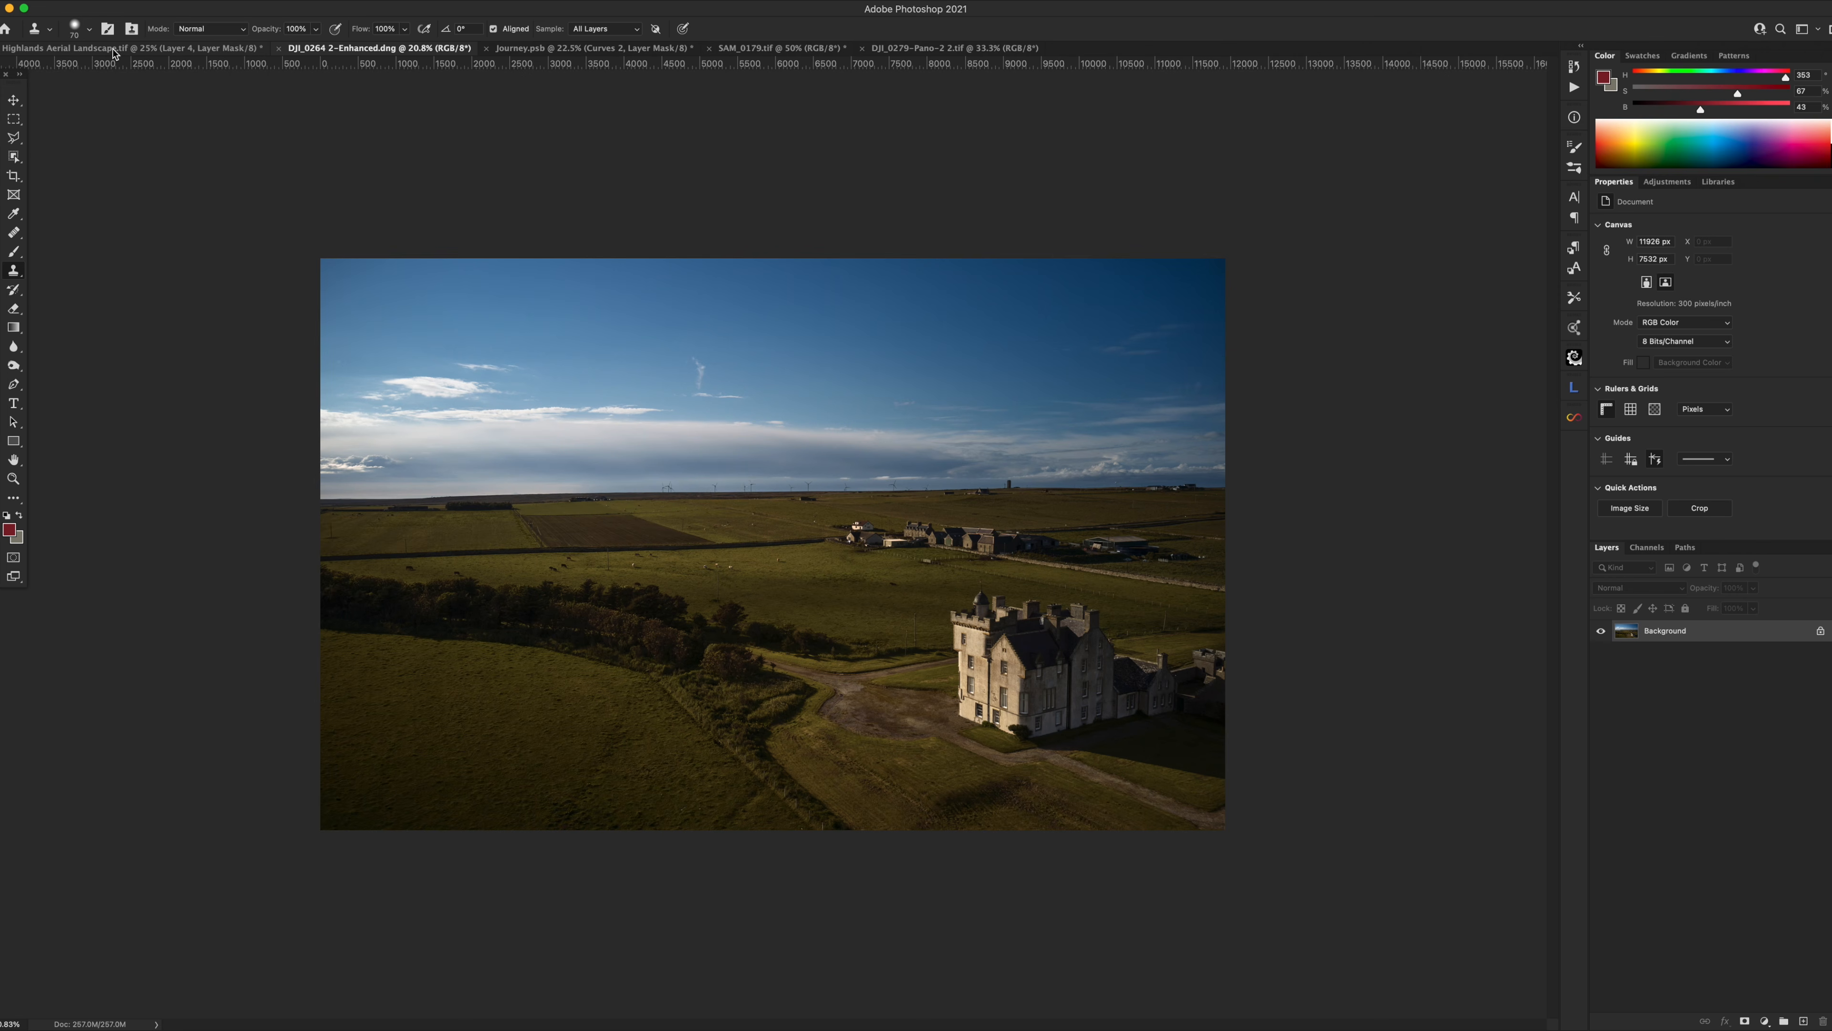
Back in the Highlands Aerial Landscape edit, toggle Group 1 off and on to compare its effect.
click(188, 50)
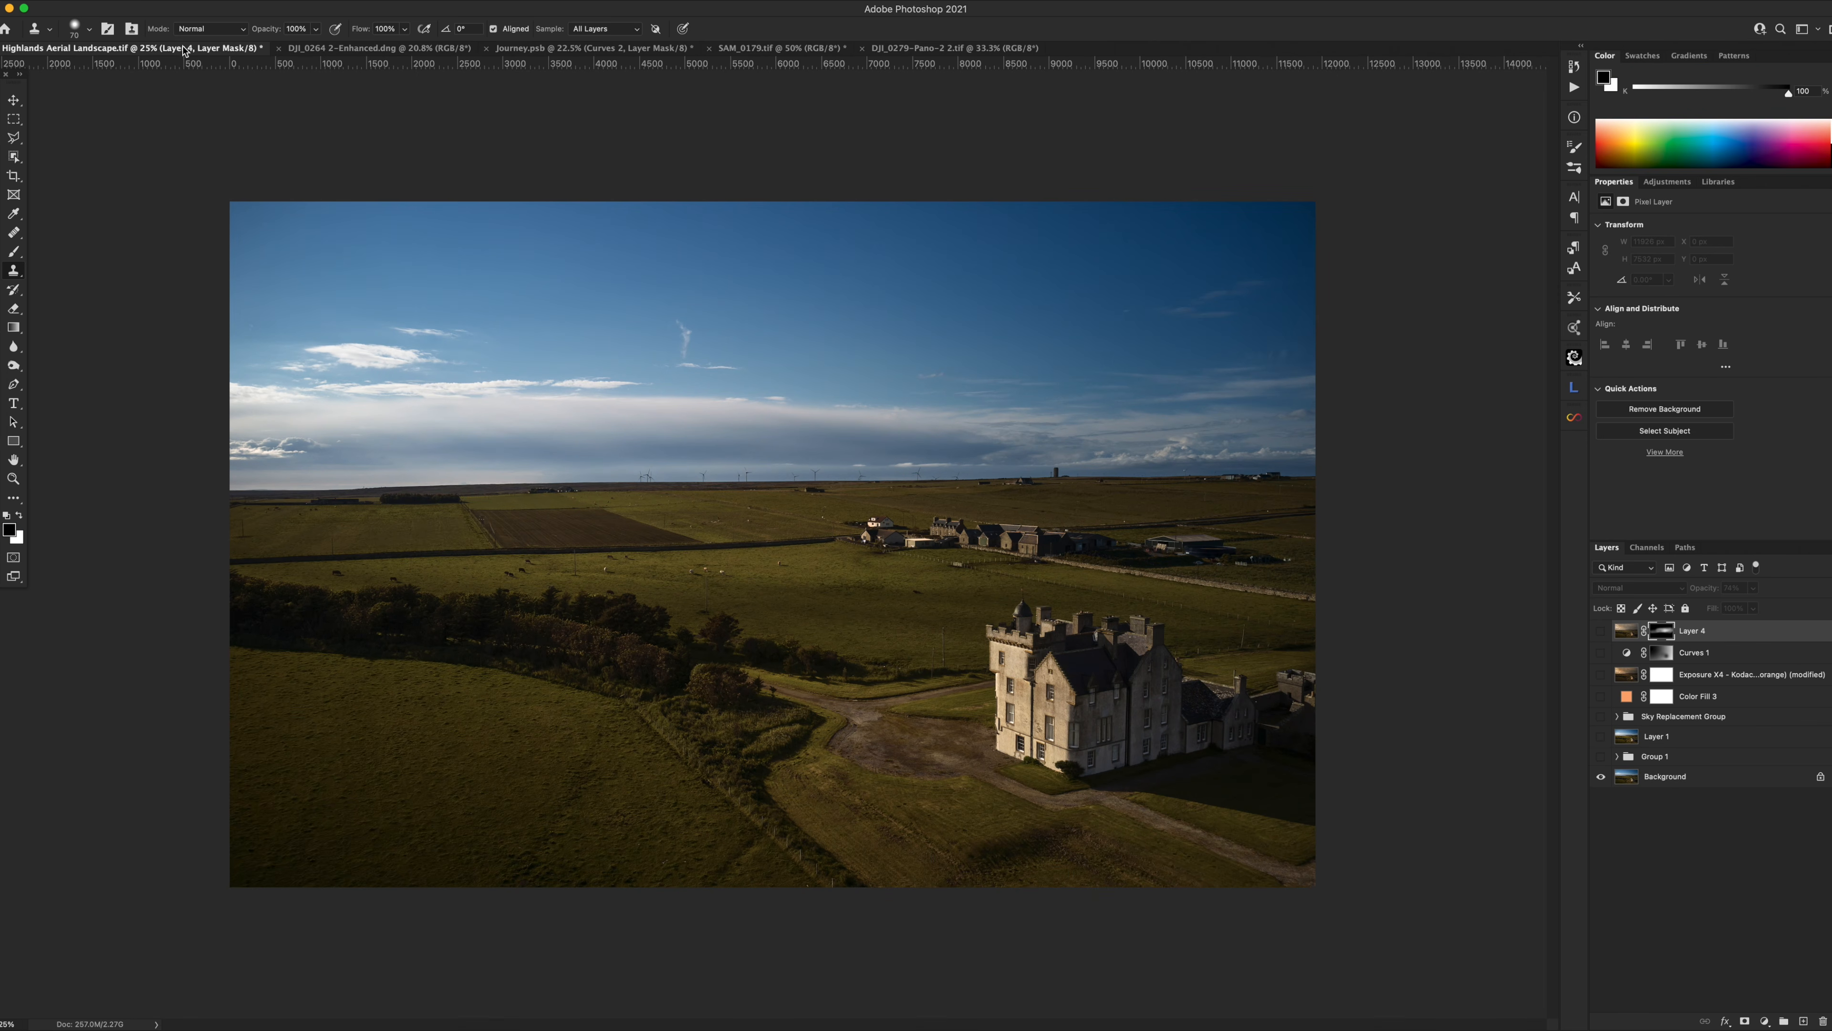
click(1622, 759)
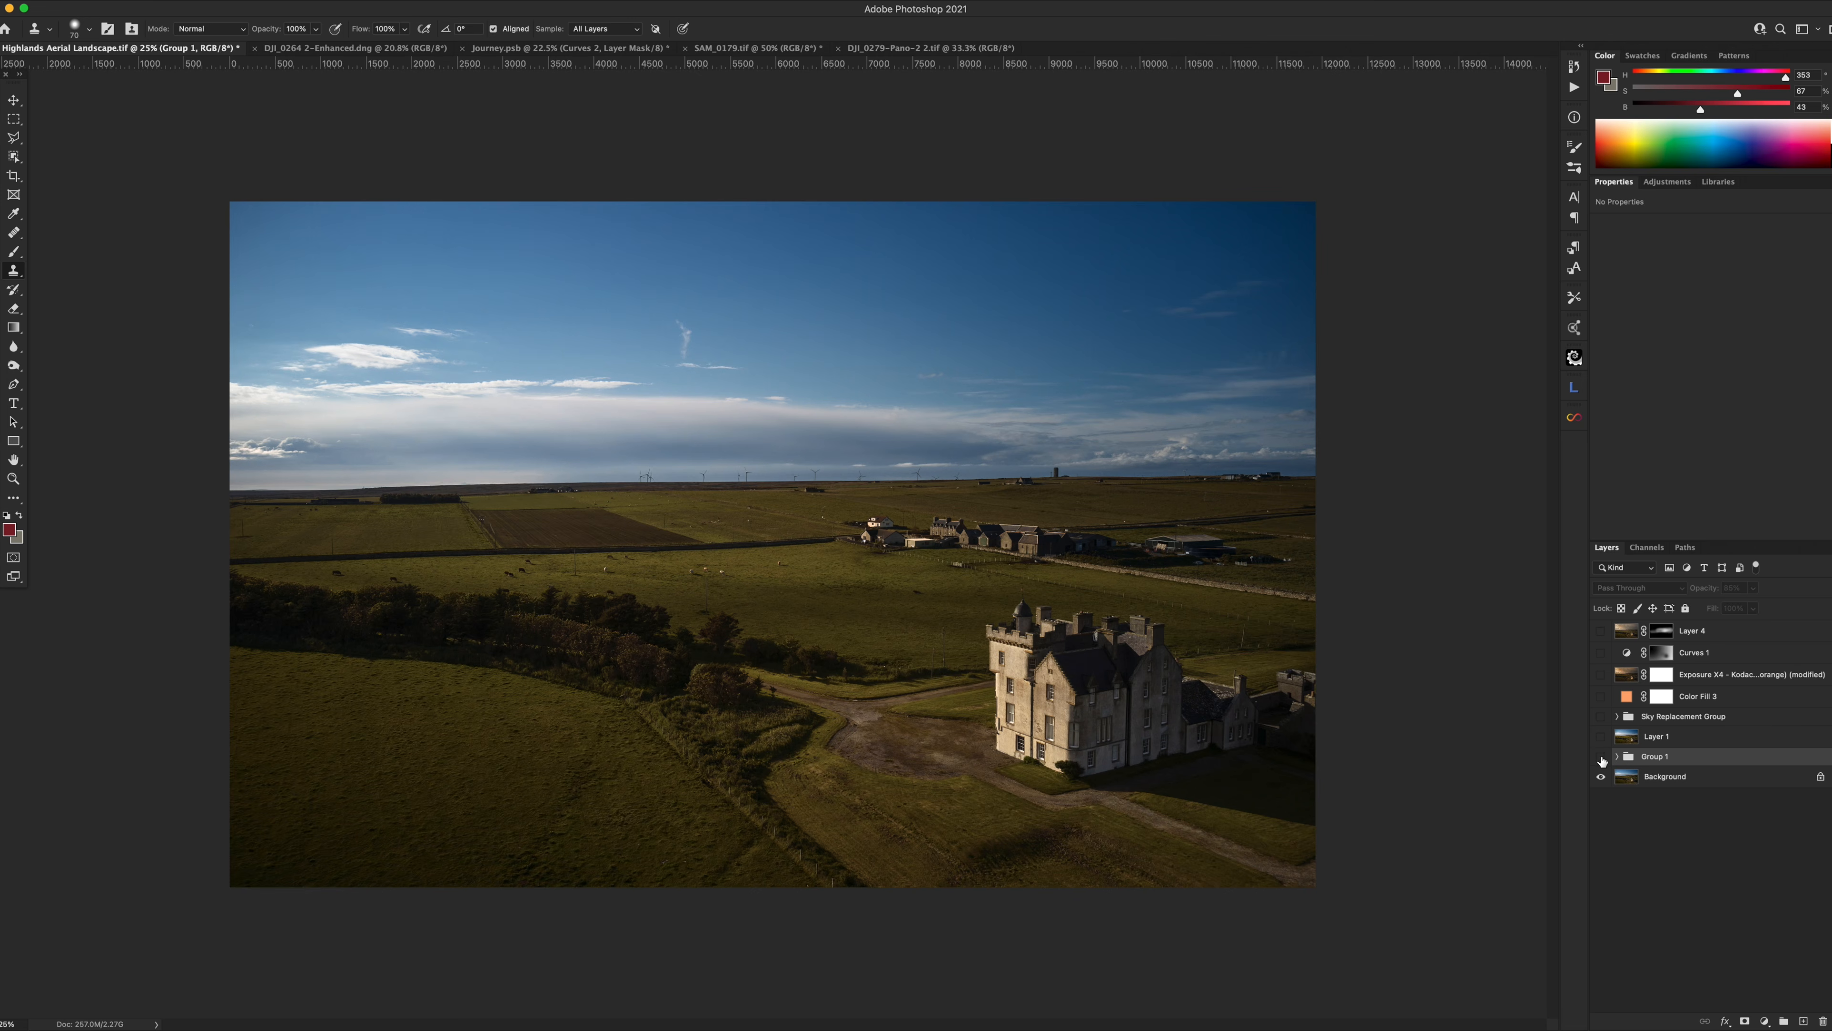
click(1602, 757)
click(1602, 757)
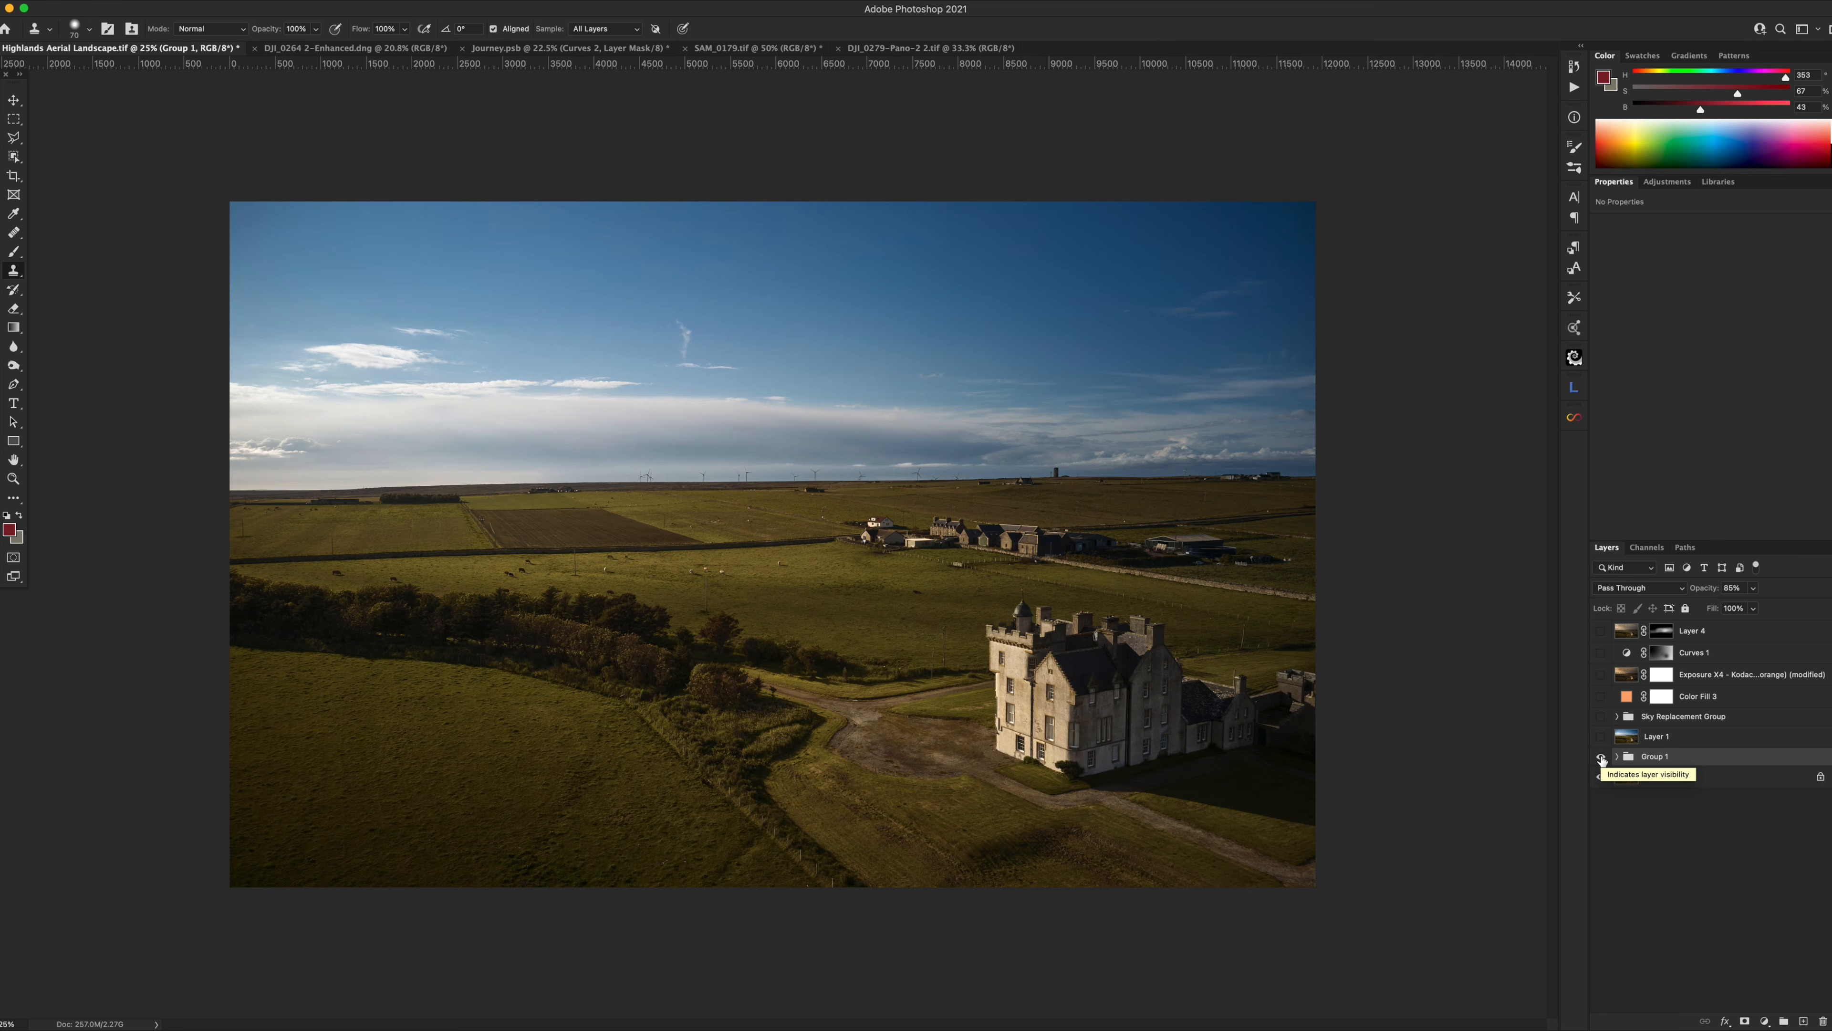
click(1601, 757)
click(1601, 756)
Inspect the Color Fill 1 and Color Fill 2 masks, then open and cancel Color Fill 1's Layer Style.
click(1618, 757)
click(1637, 776)
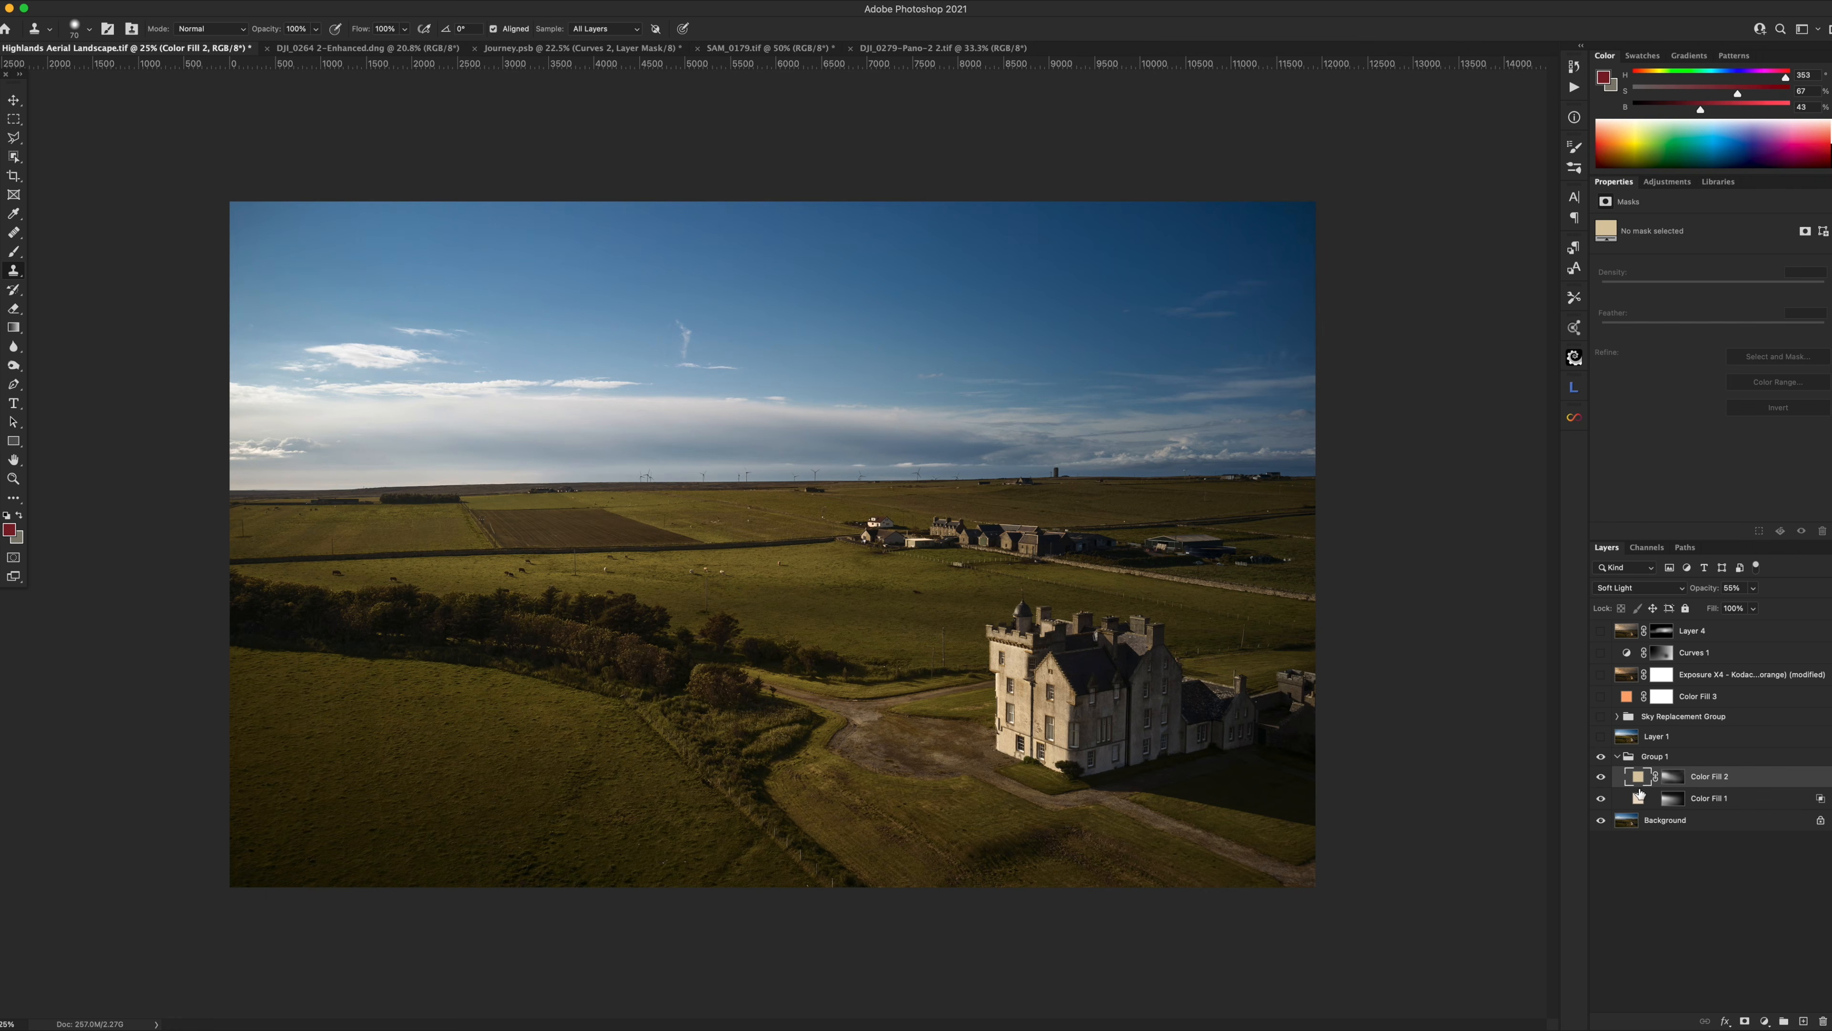
click(1640, 799)
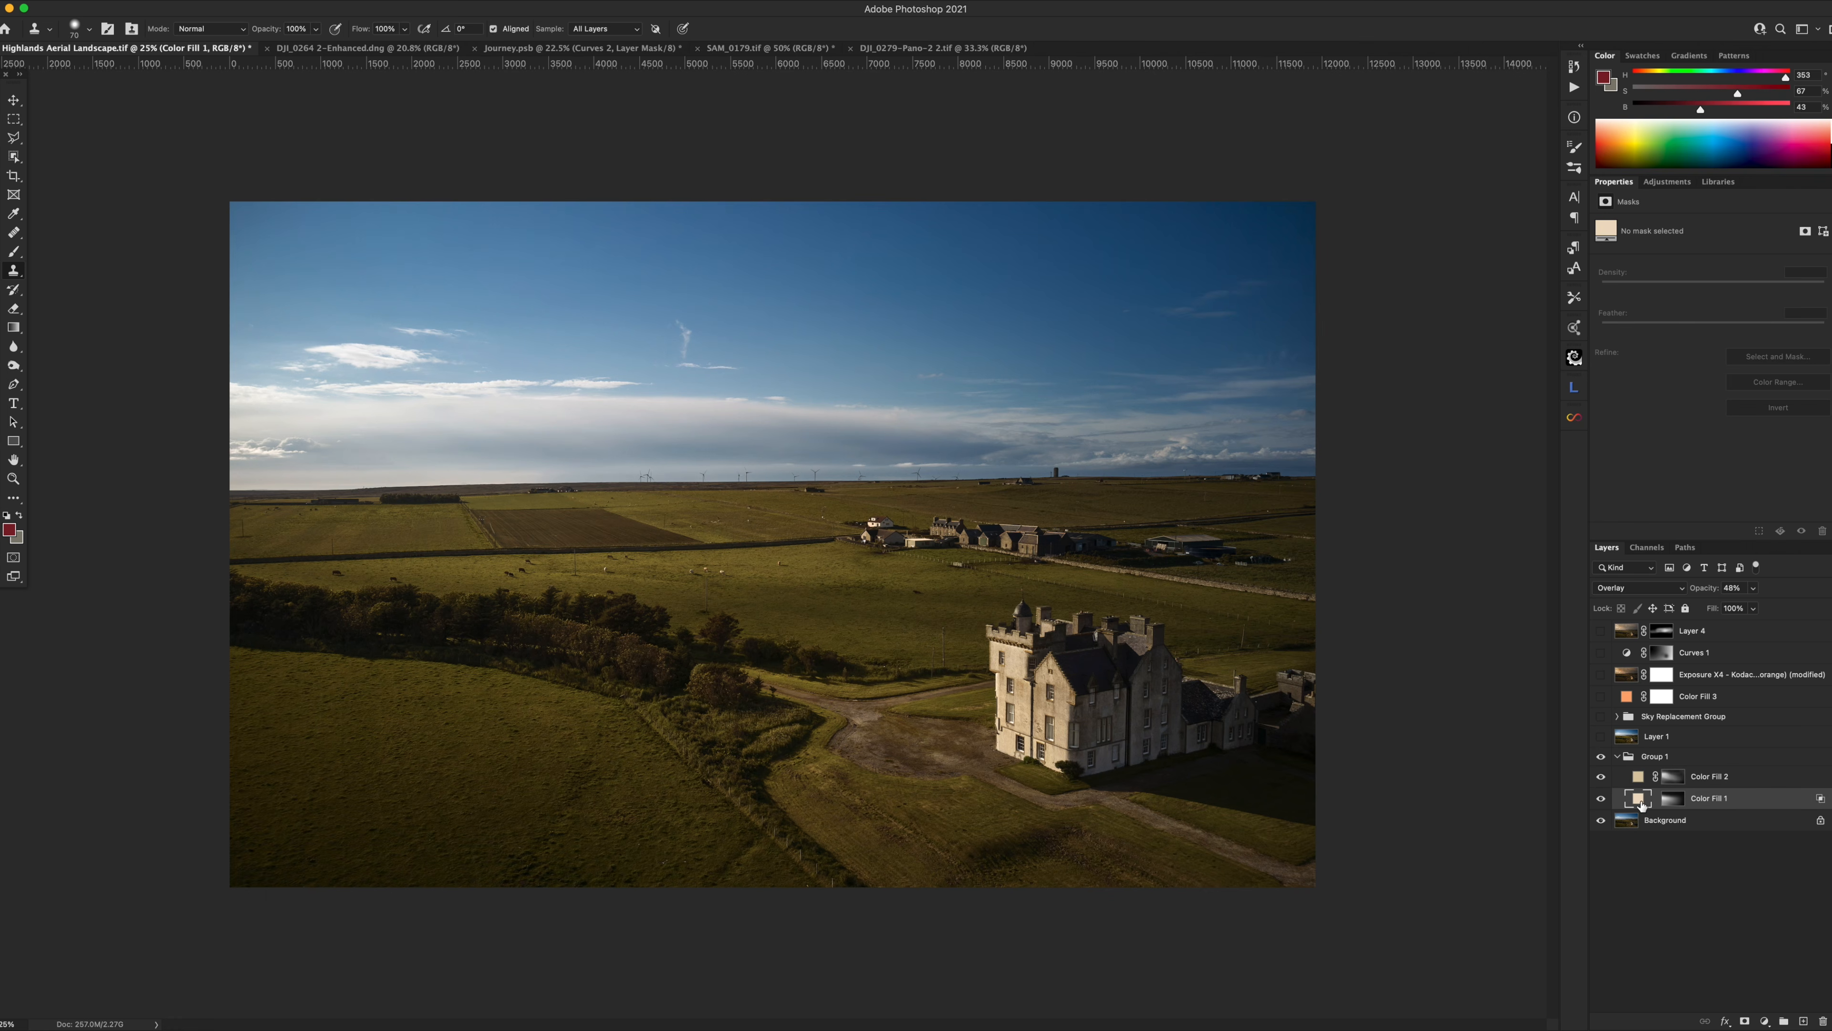
alt+click(1669, 799)
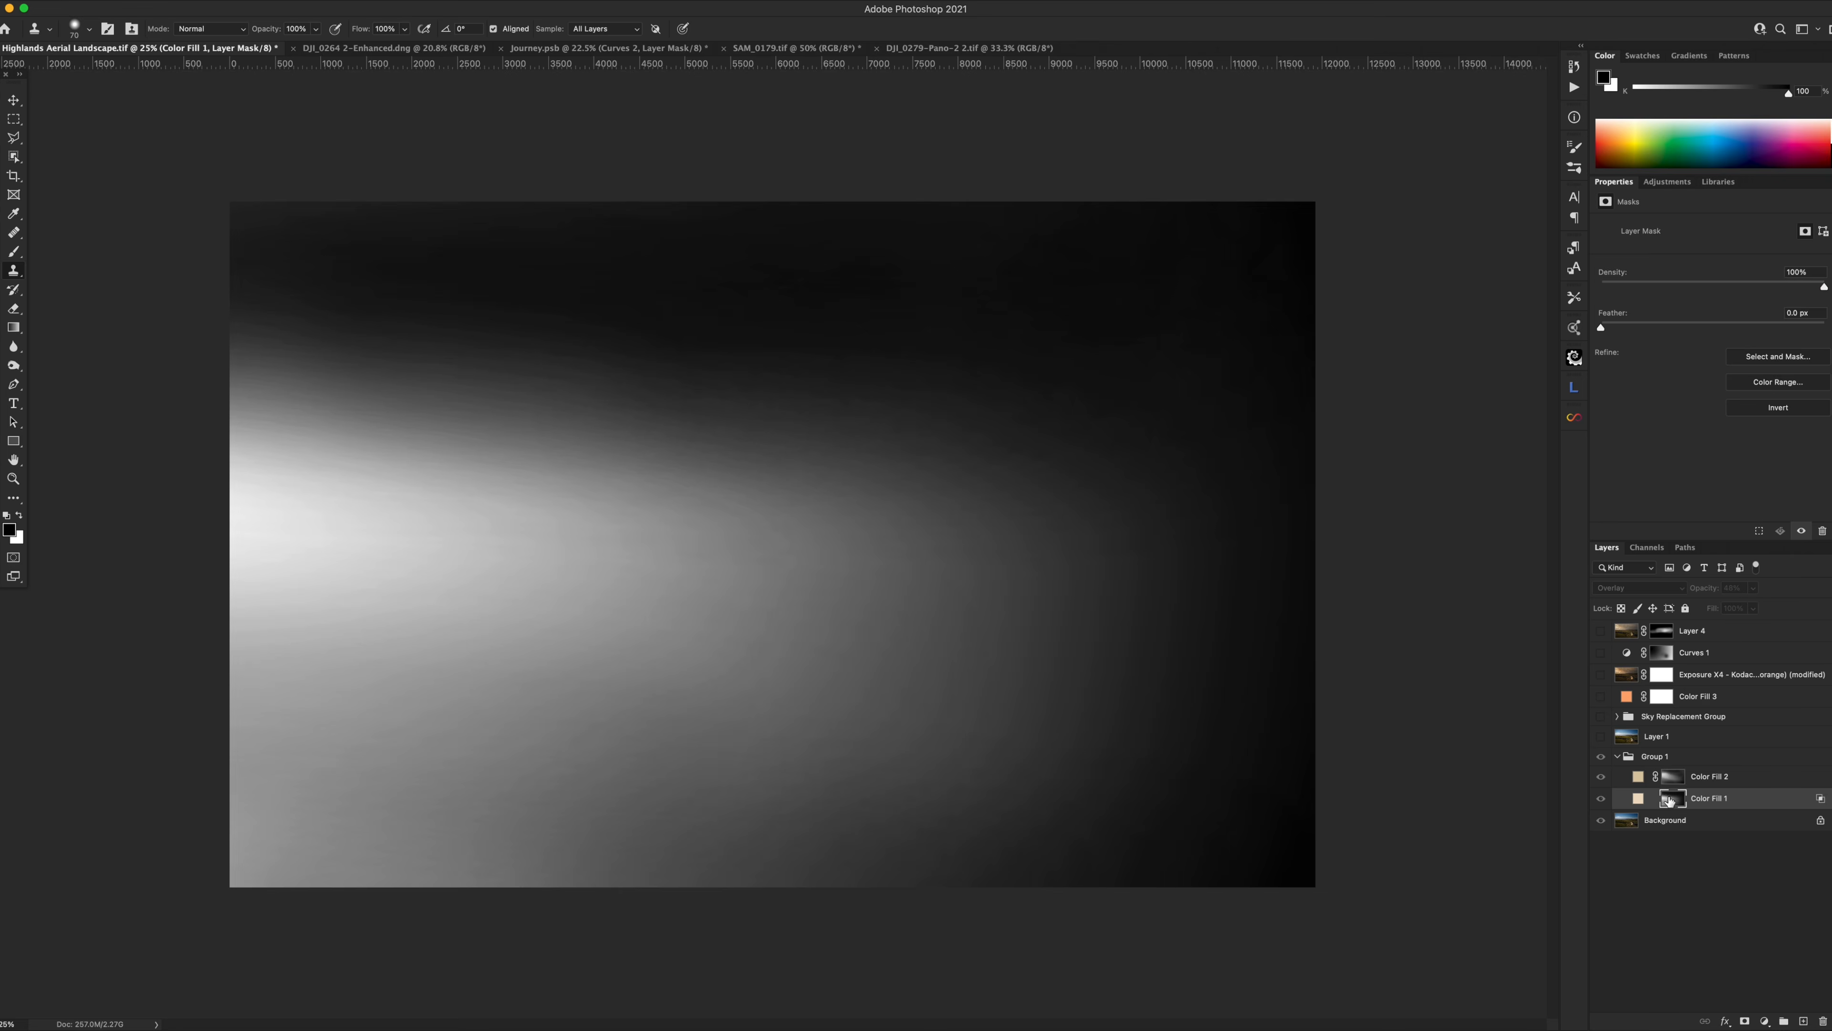
alt+click(1669, 799)
alt+click(1672, 776)
alt+click(1672, 776)
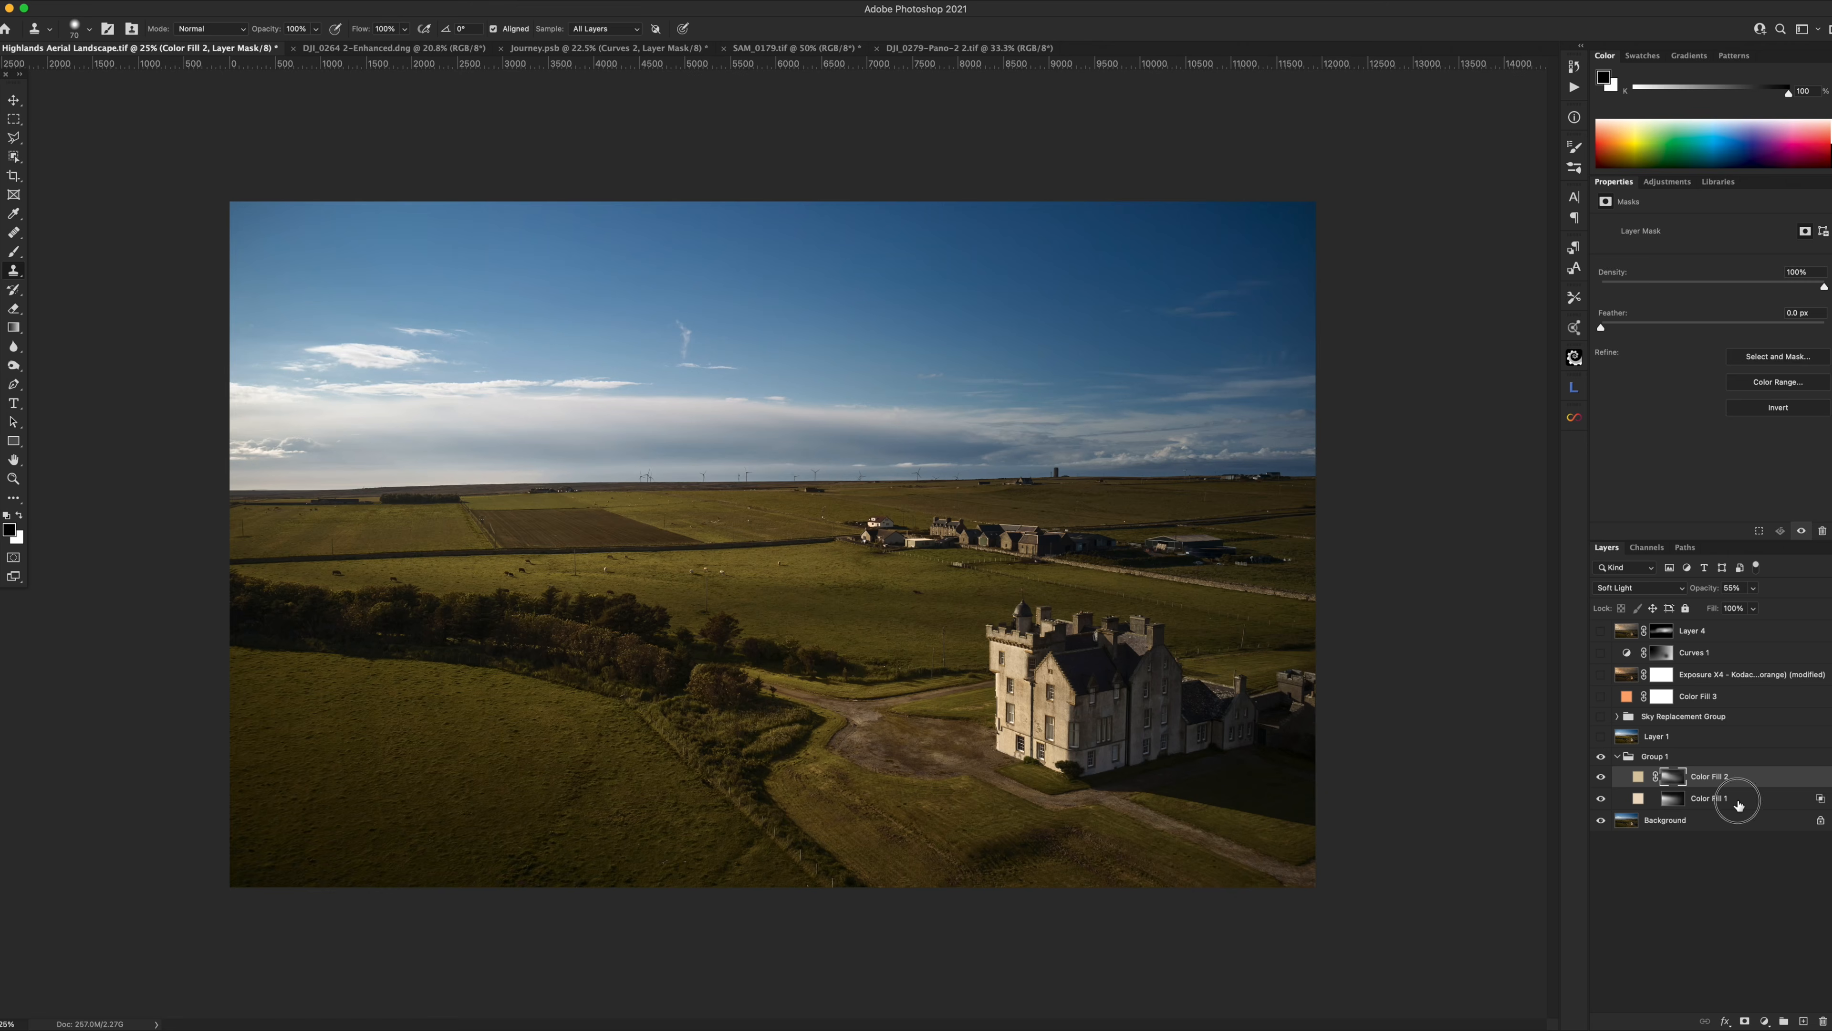
click(1738, 805)
click(1760, 798)
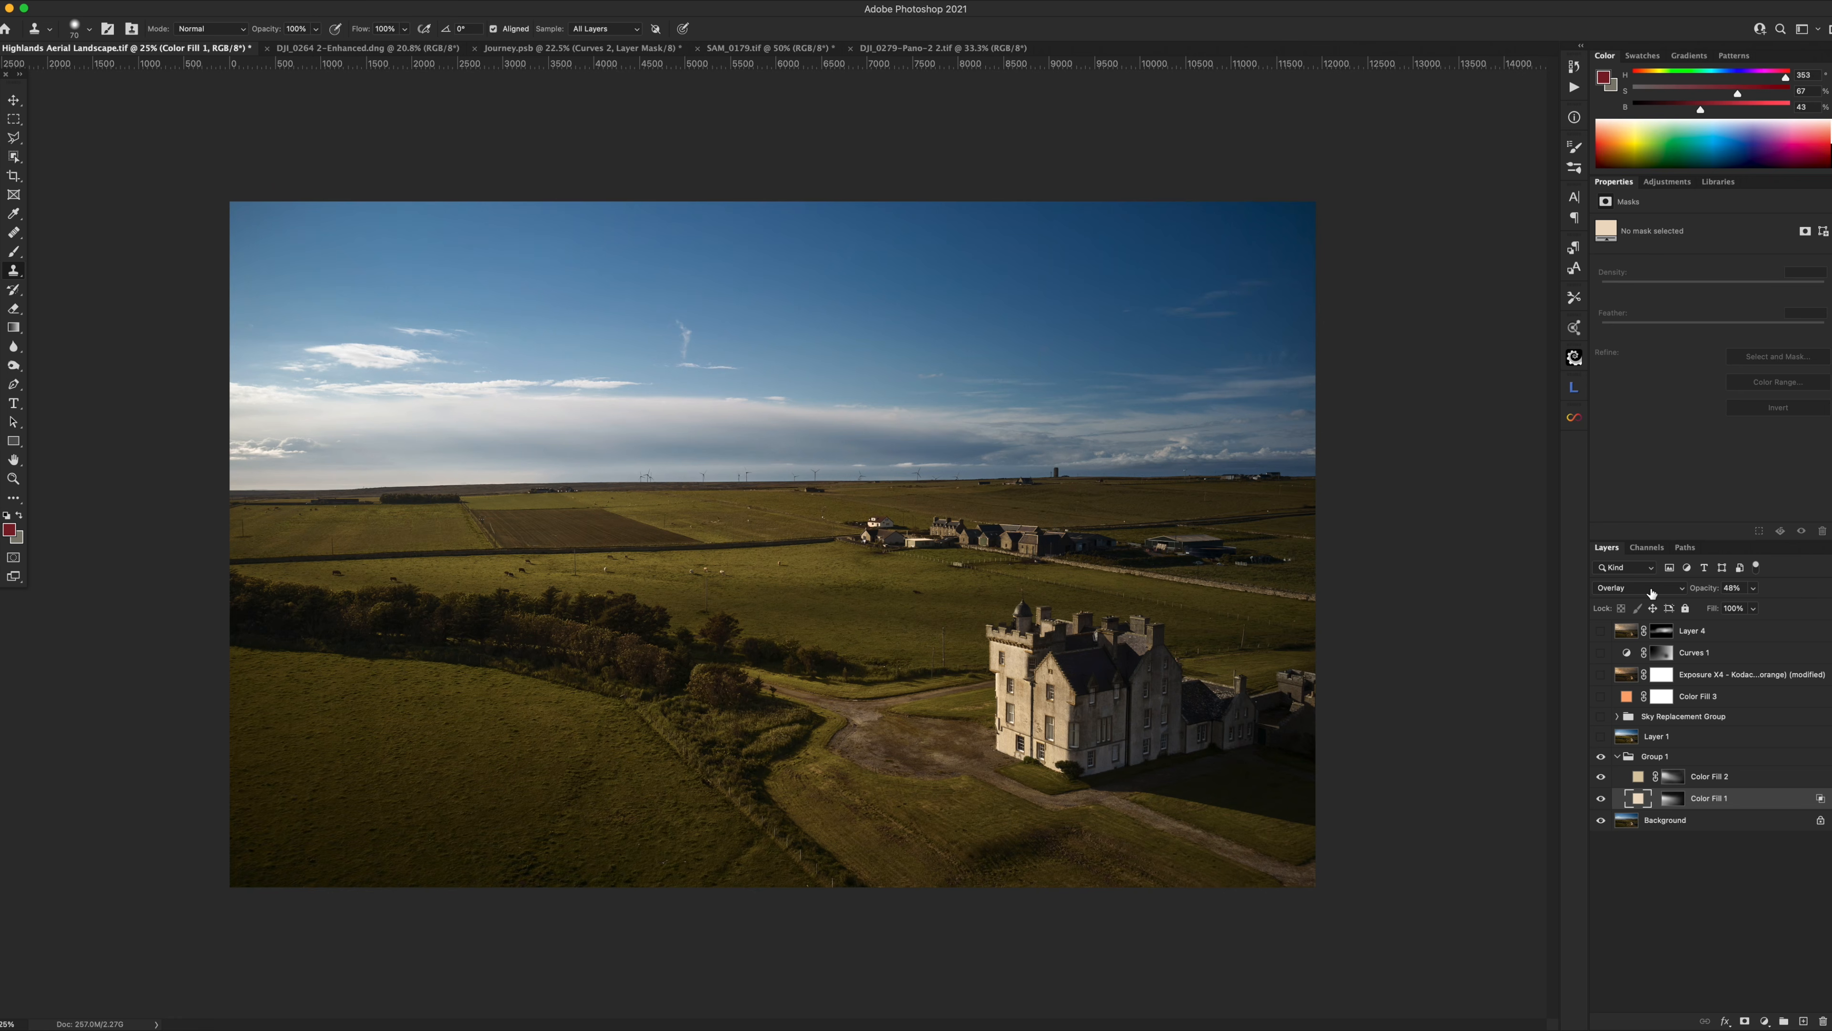
key(super+shift+b)
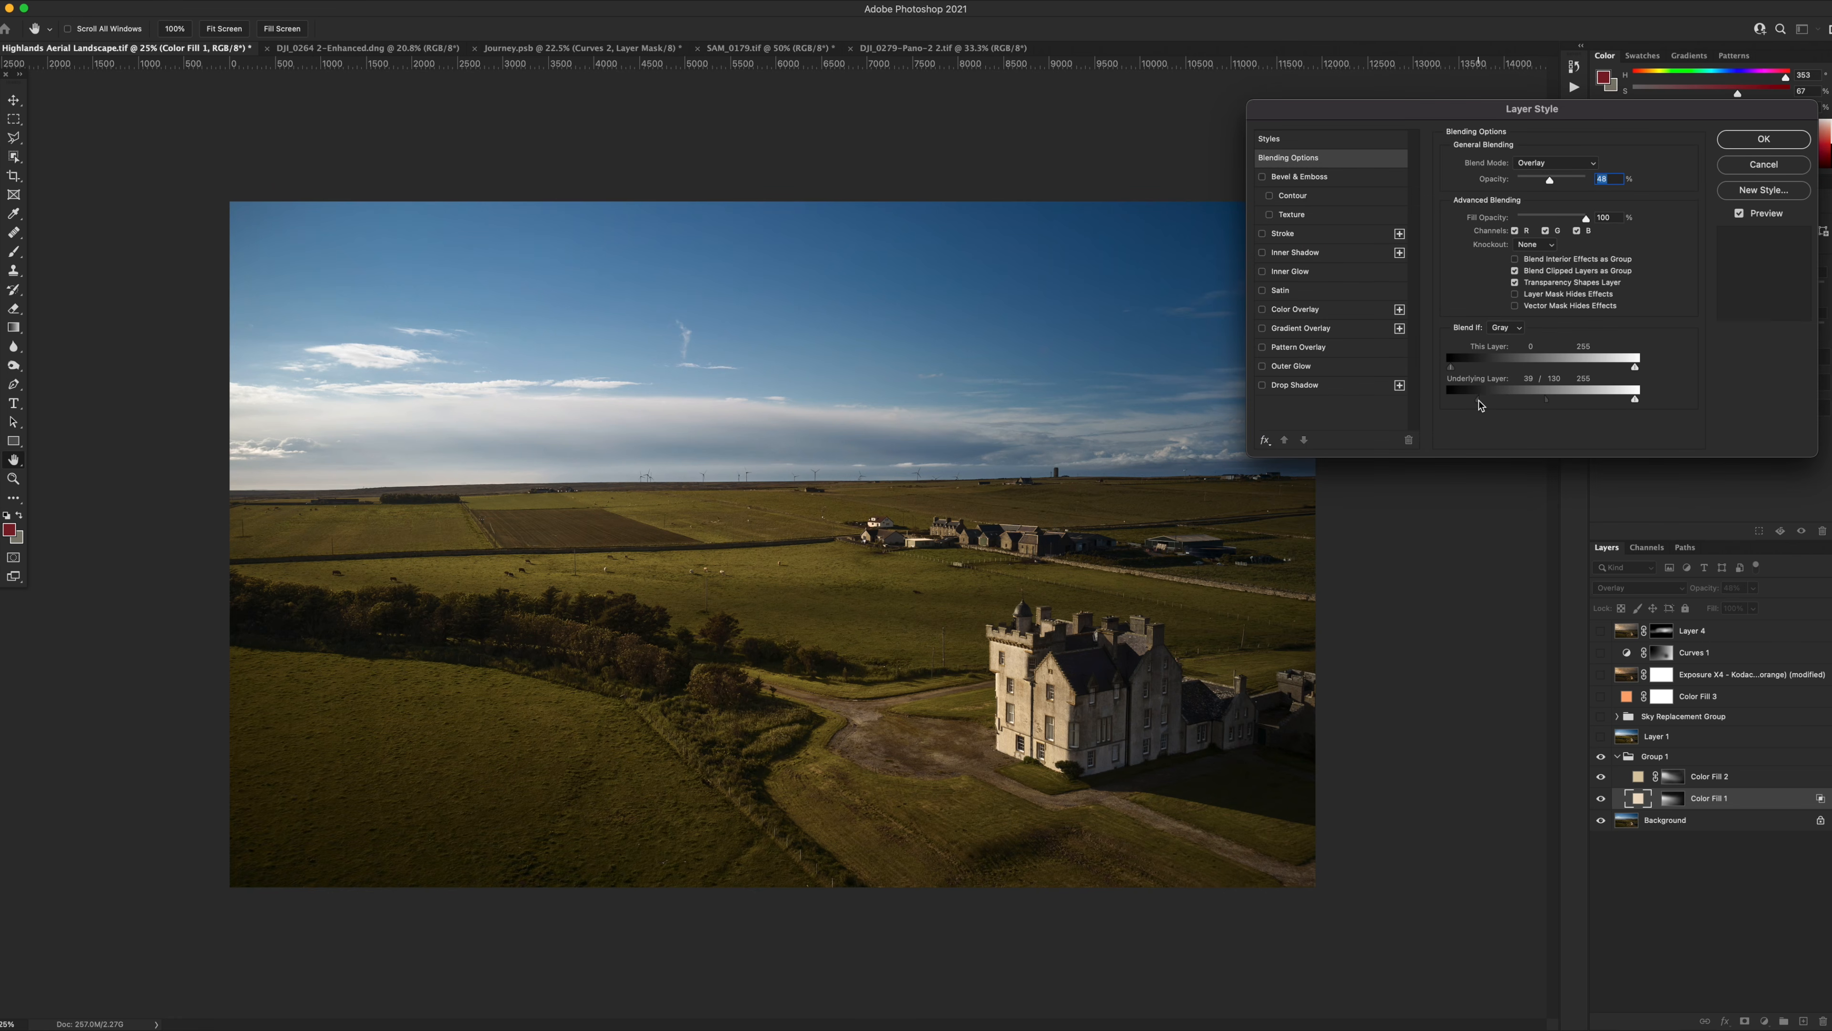
click(1735, 163)
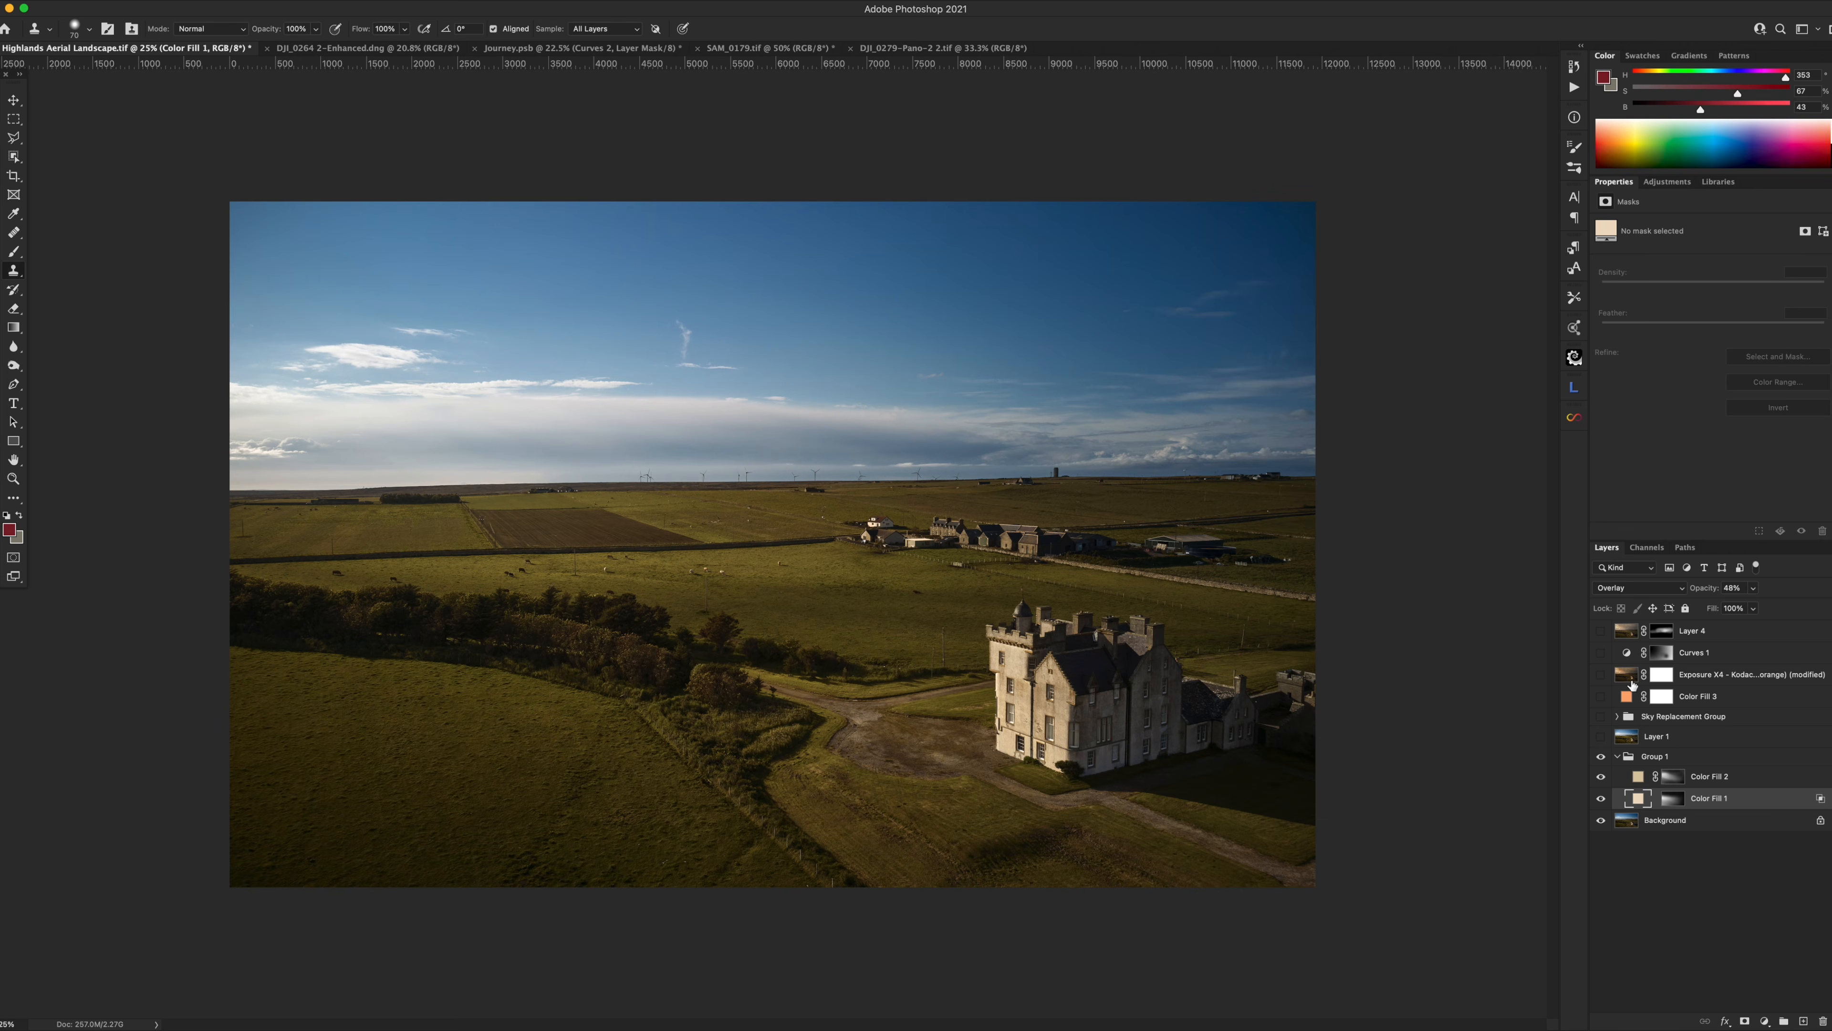
Collapse Group 1, compare it hidden and shown, and leave Layer 1 switched on.
click(1617, 756)
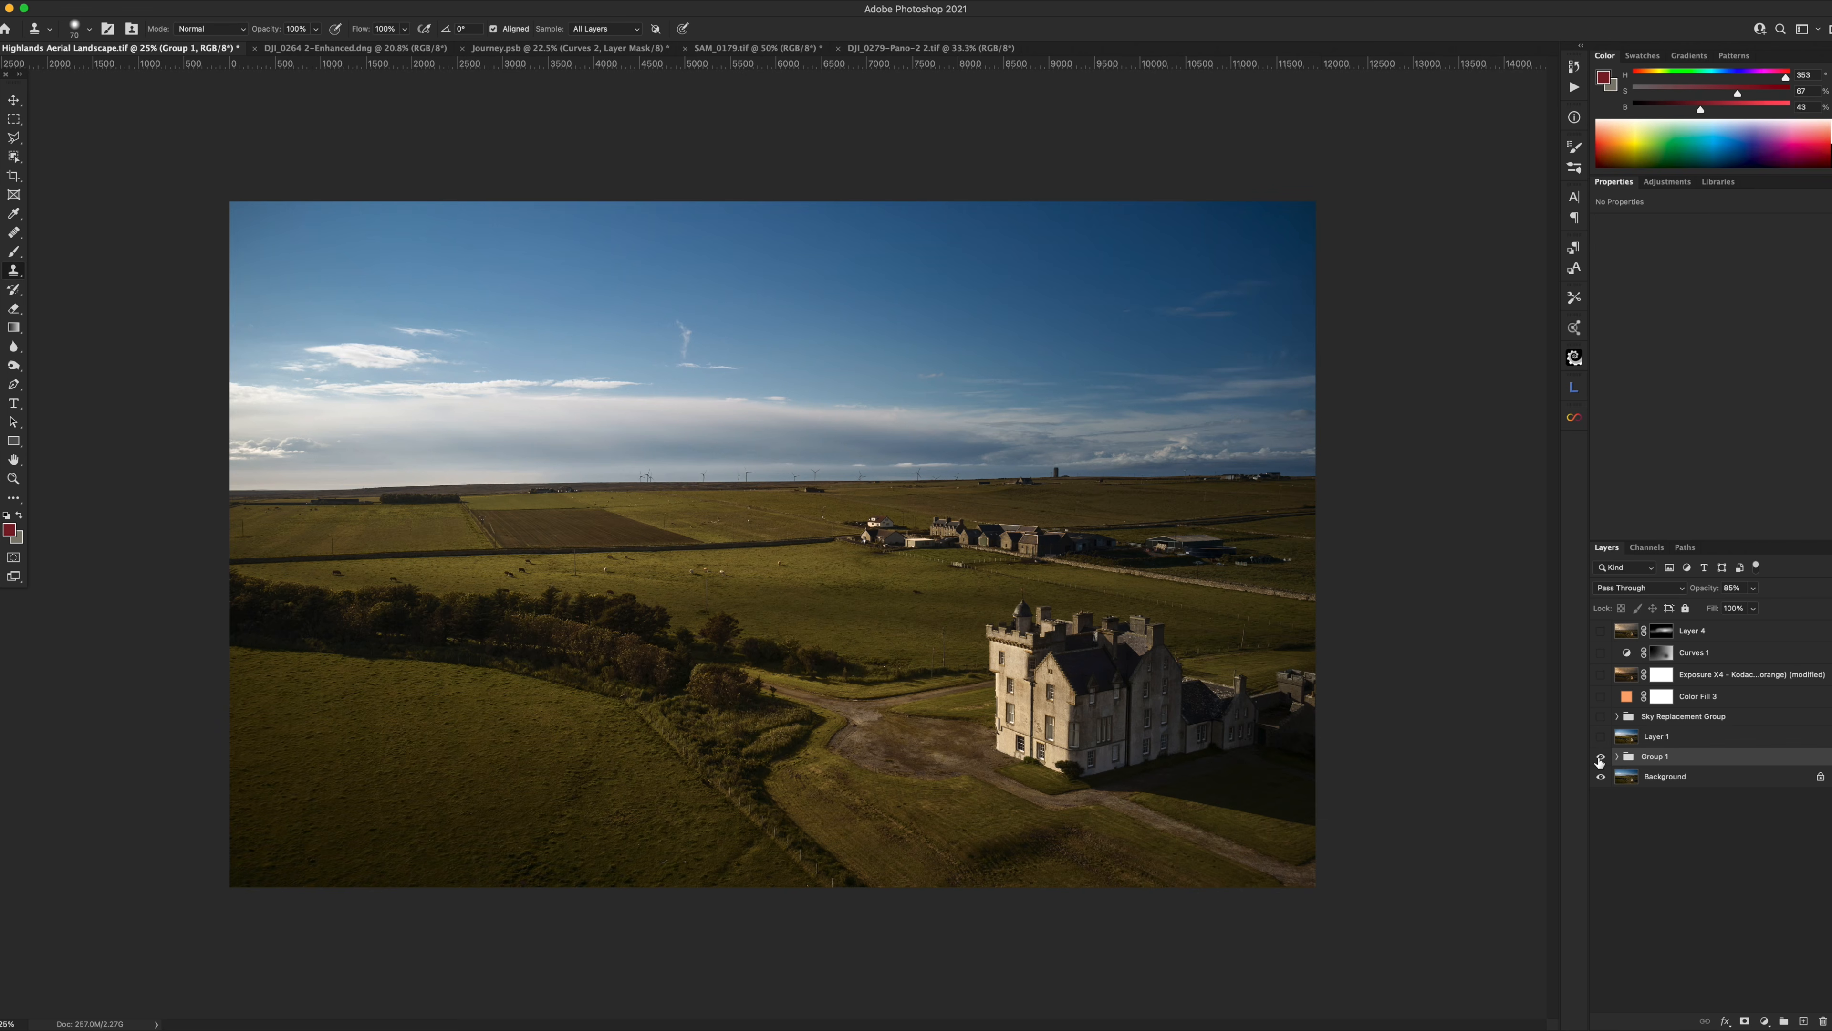
click(1601, 756)
click(1601, 756)
click(1600, 736)
click(1601, 737)
click(1600, 736)
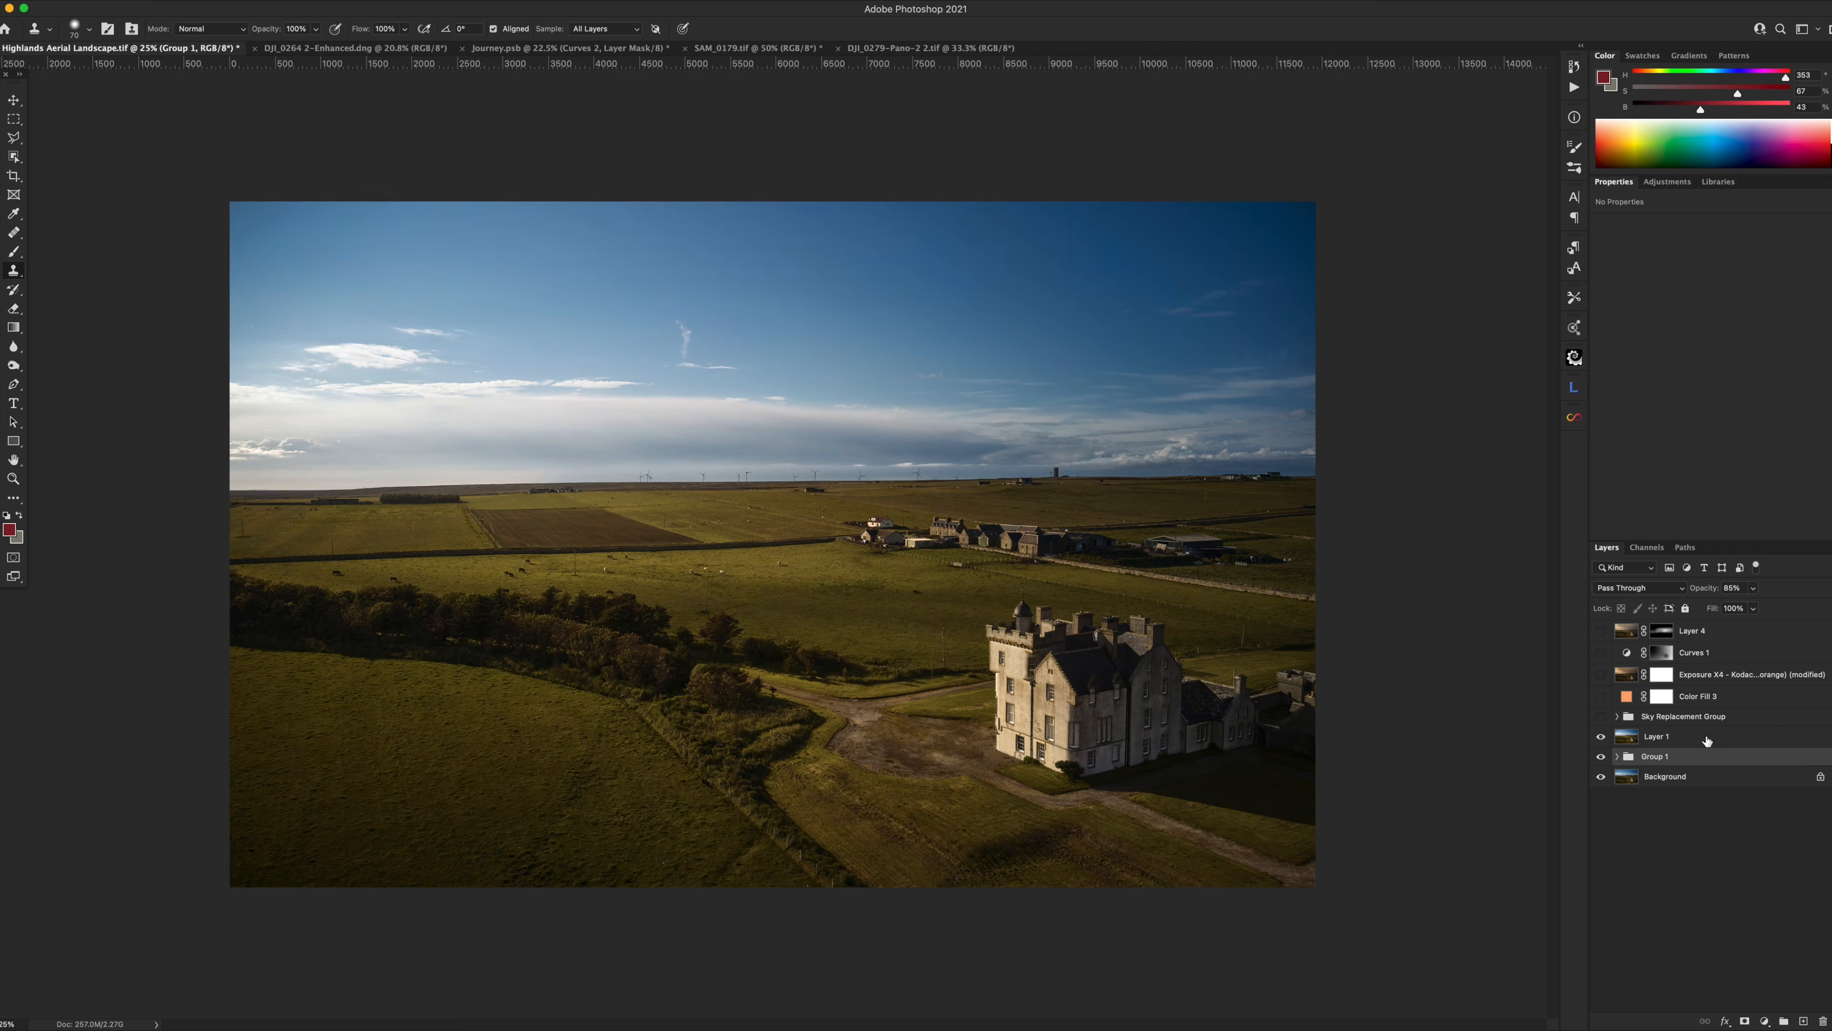
click(1659, 737)
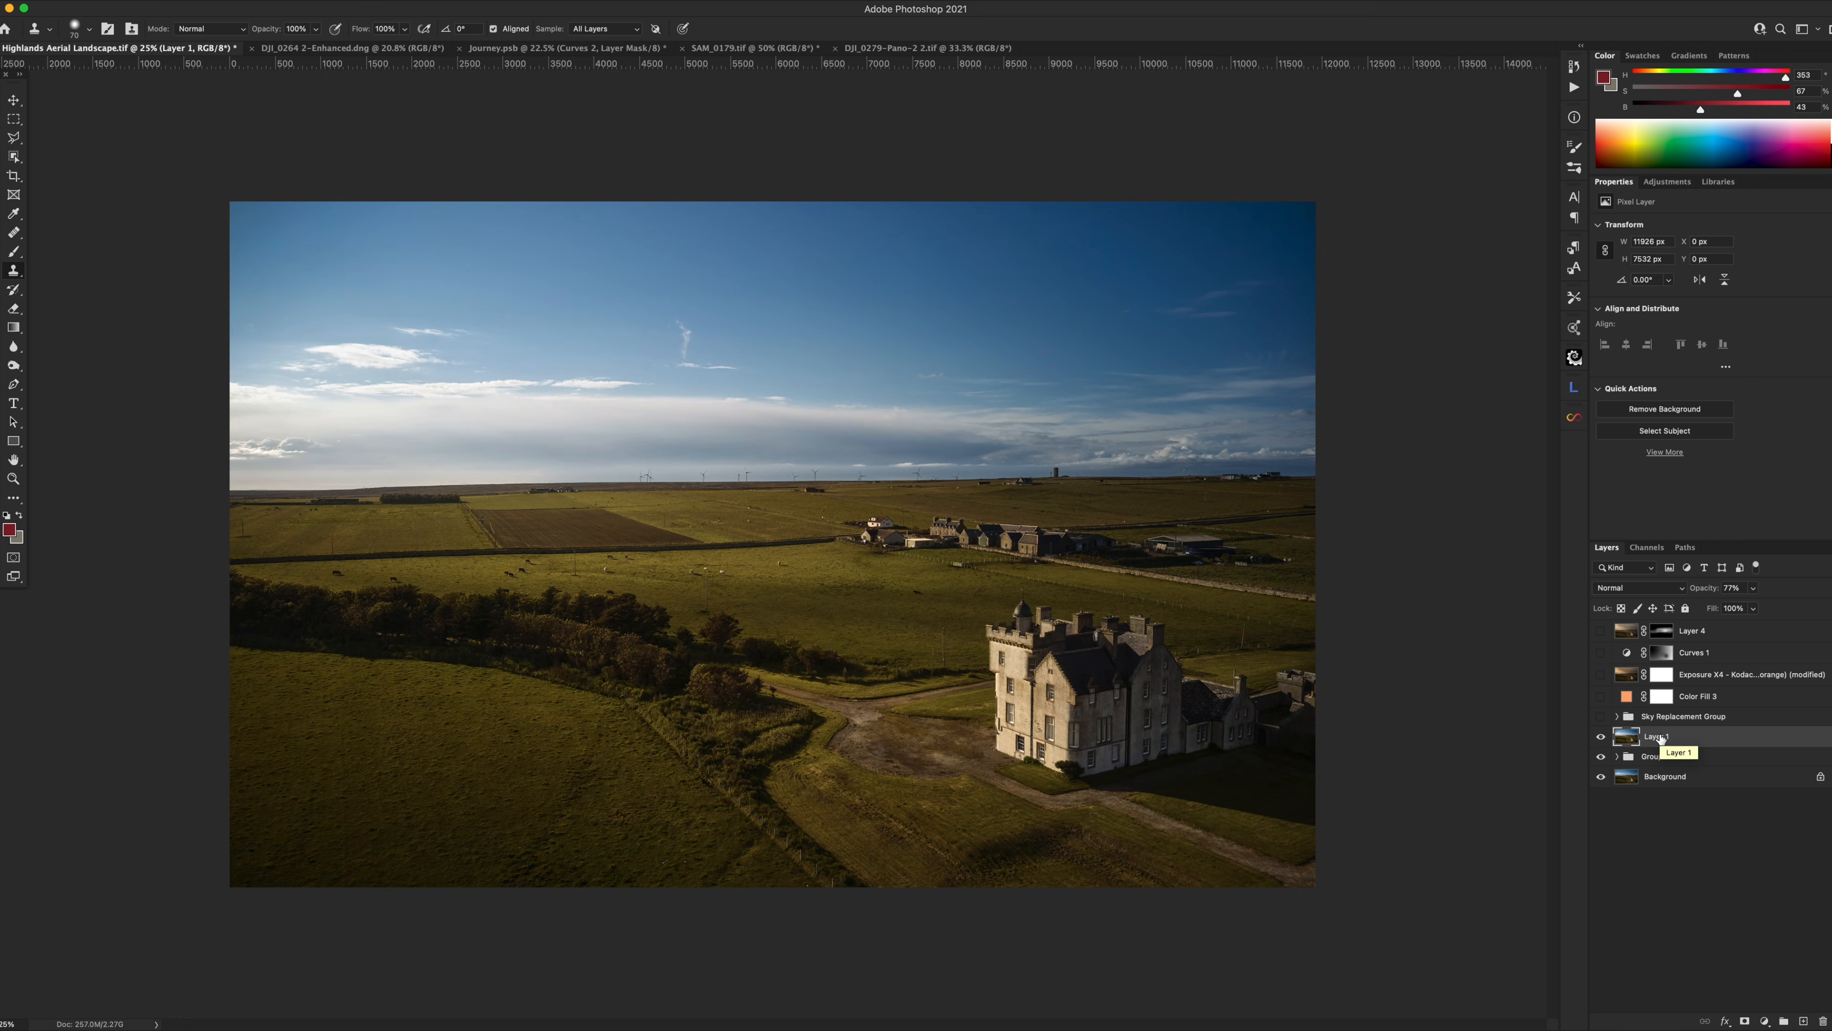
click(1600, 737)
alt+click(1605, 781)
alt+click(1606, 780)
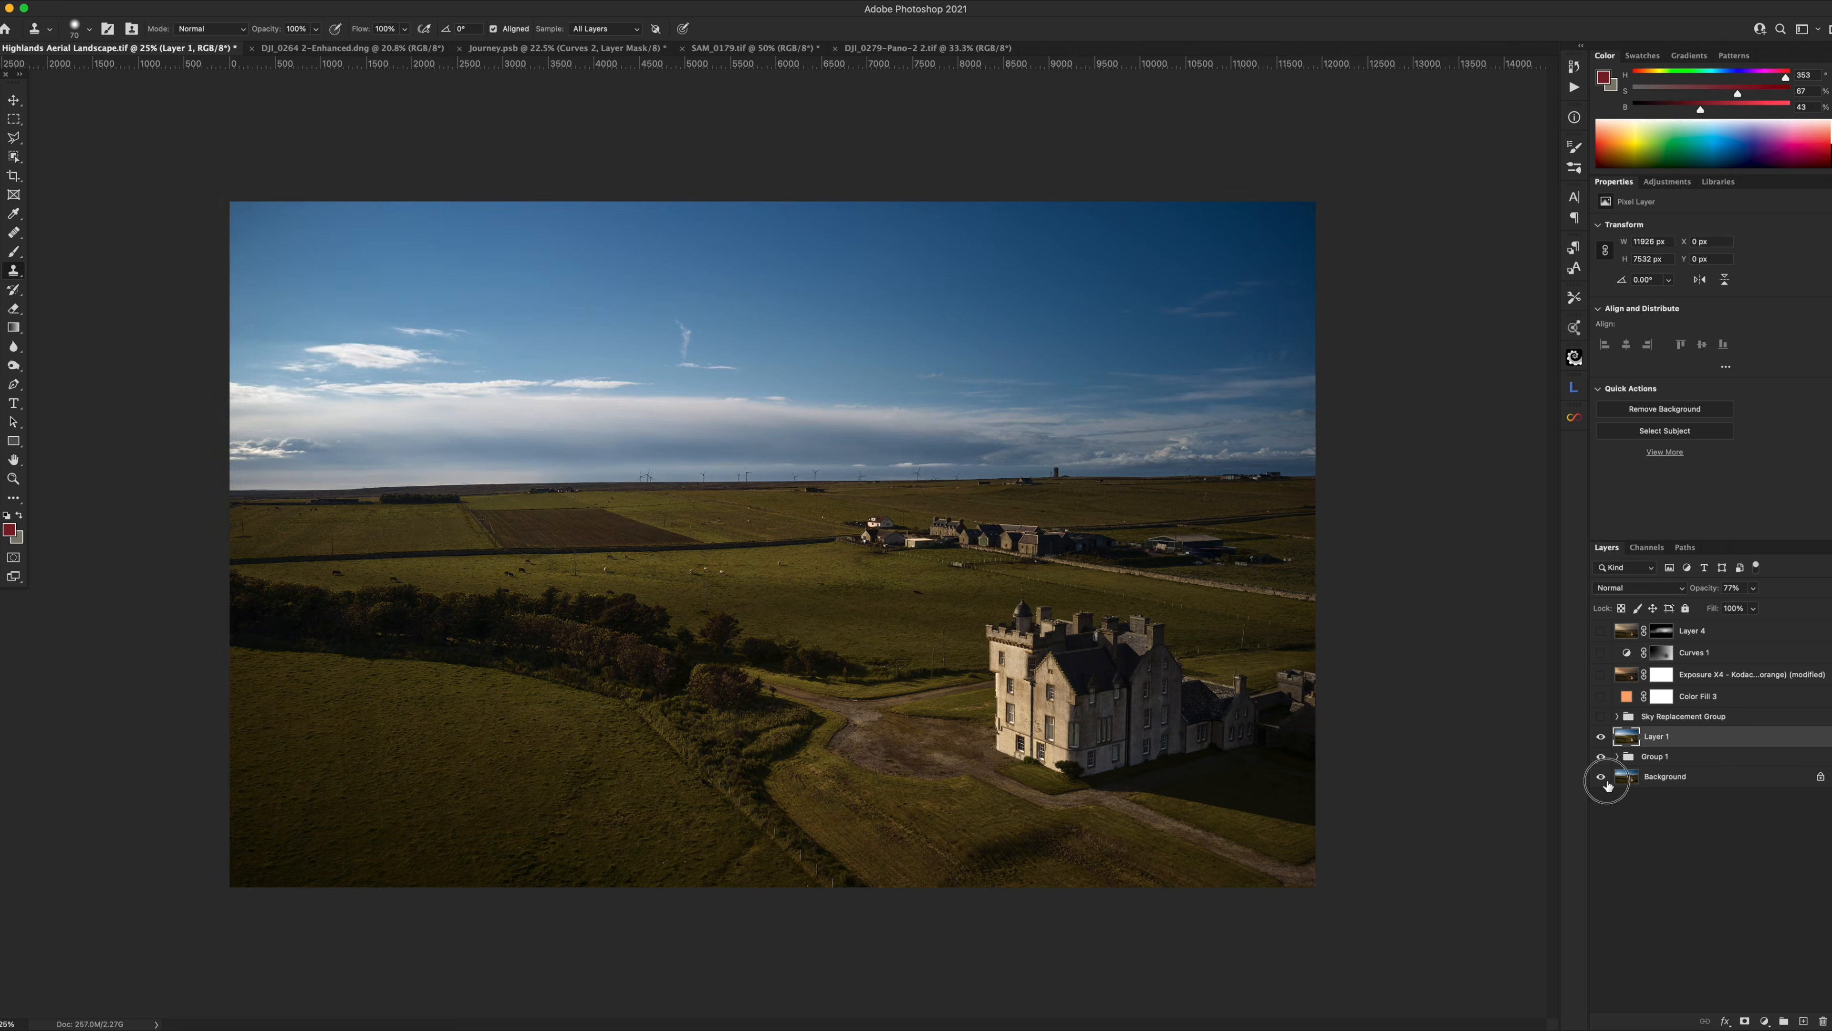
click(1628, 716)
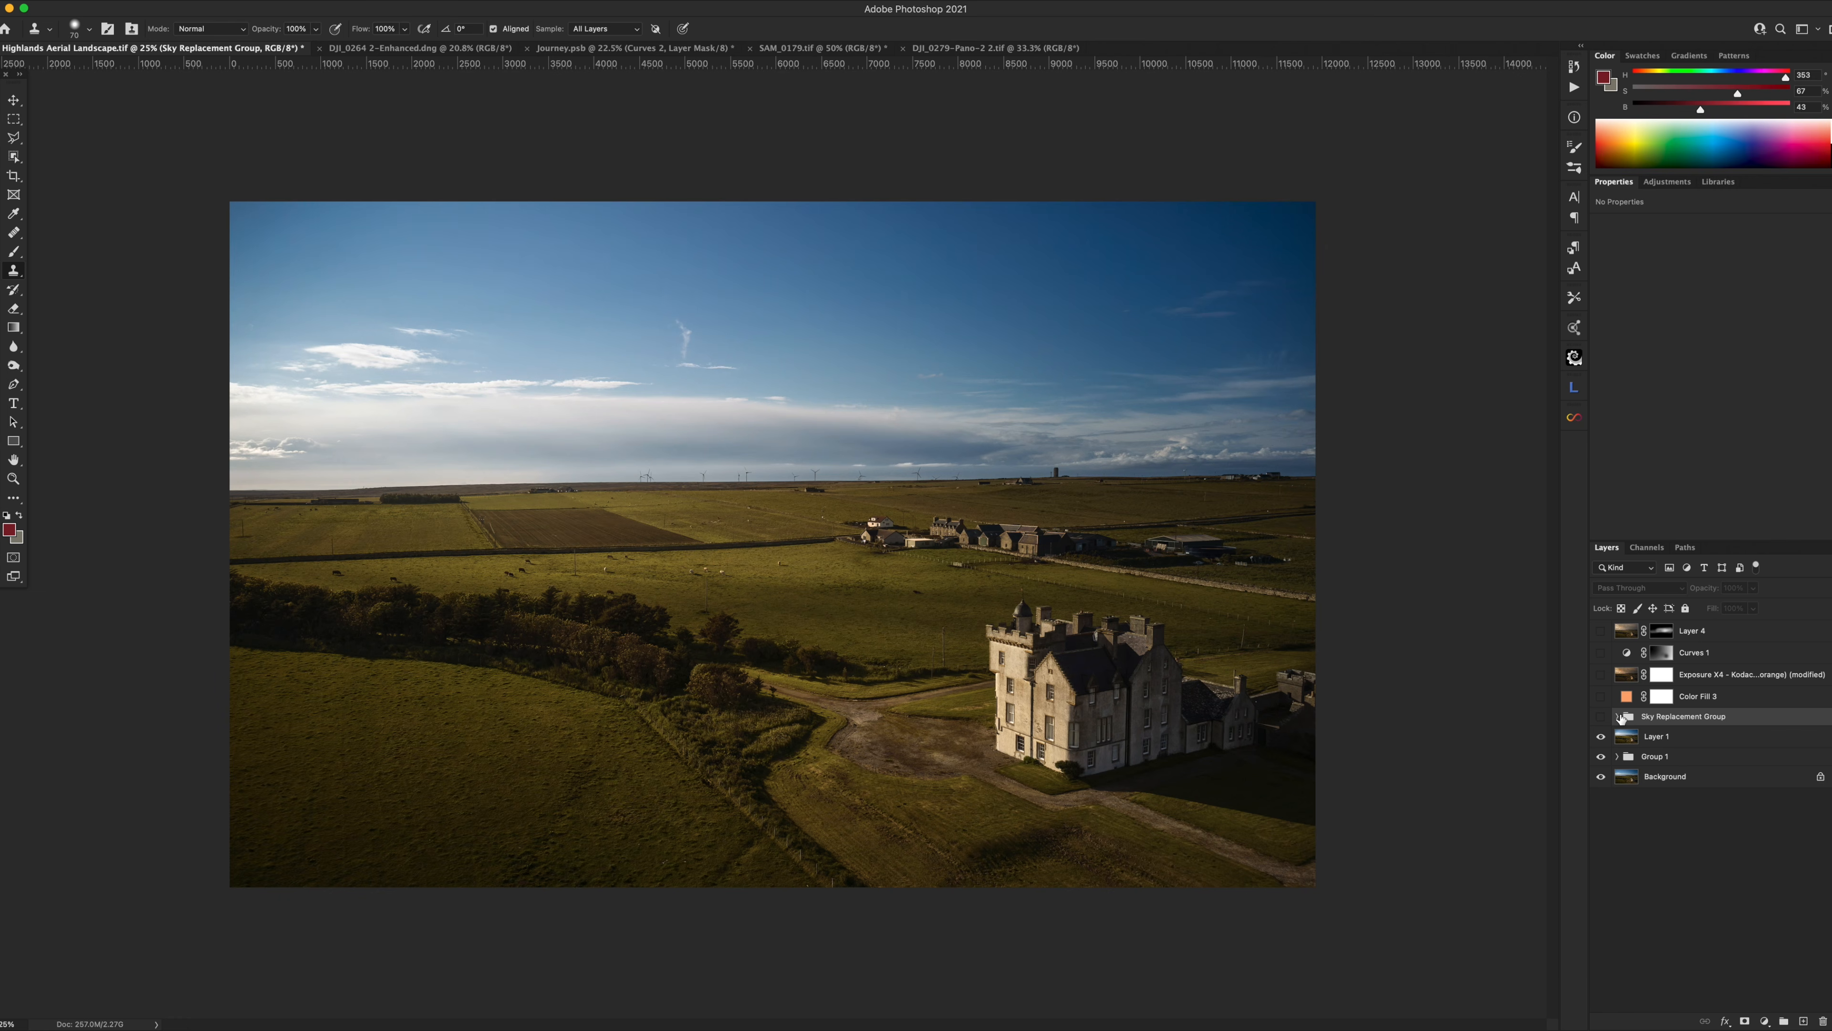
Show the Sky Replacement Group, inspect its sky Layer 3, and compare the sky off and on.
click(1601, 718)
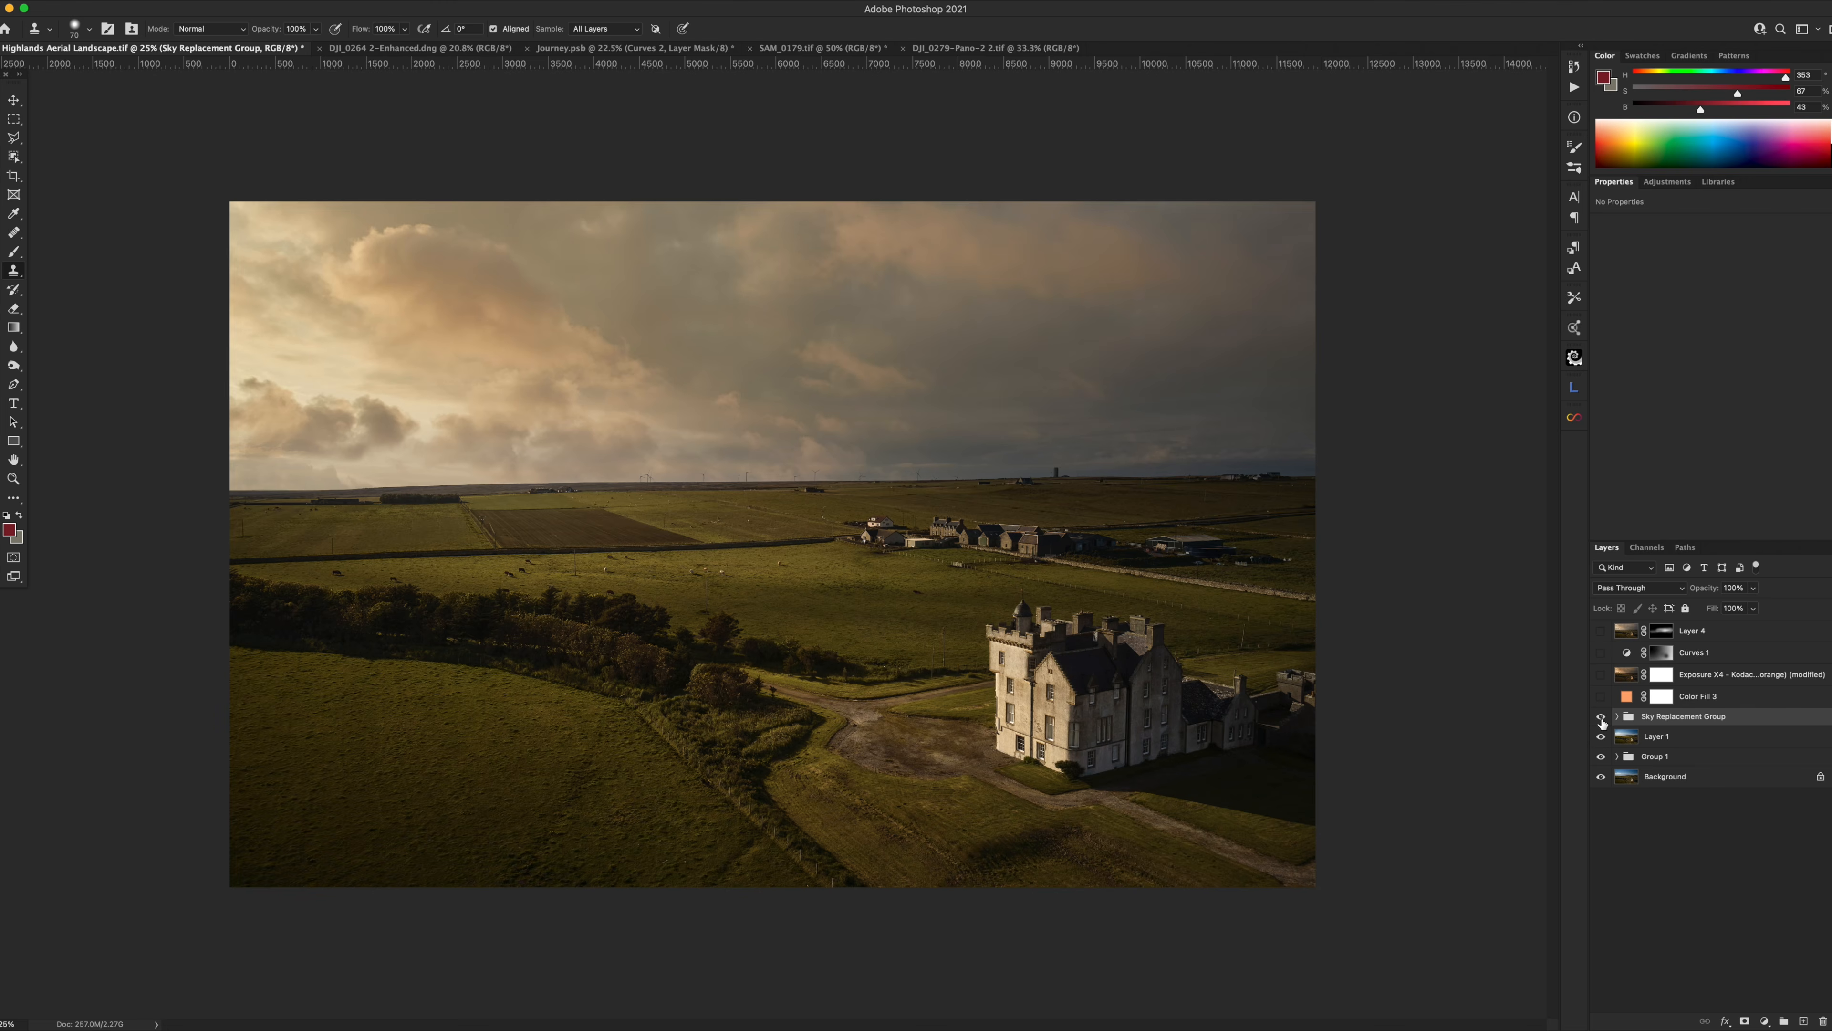
click(1617, 717)
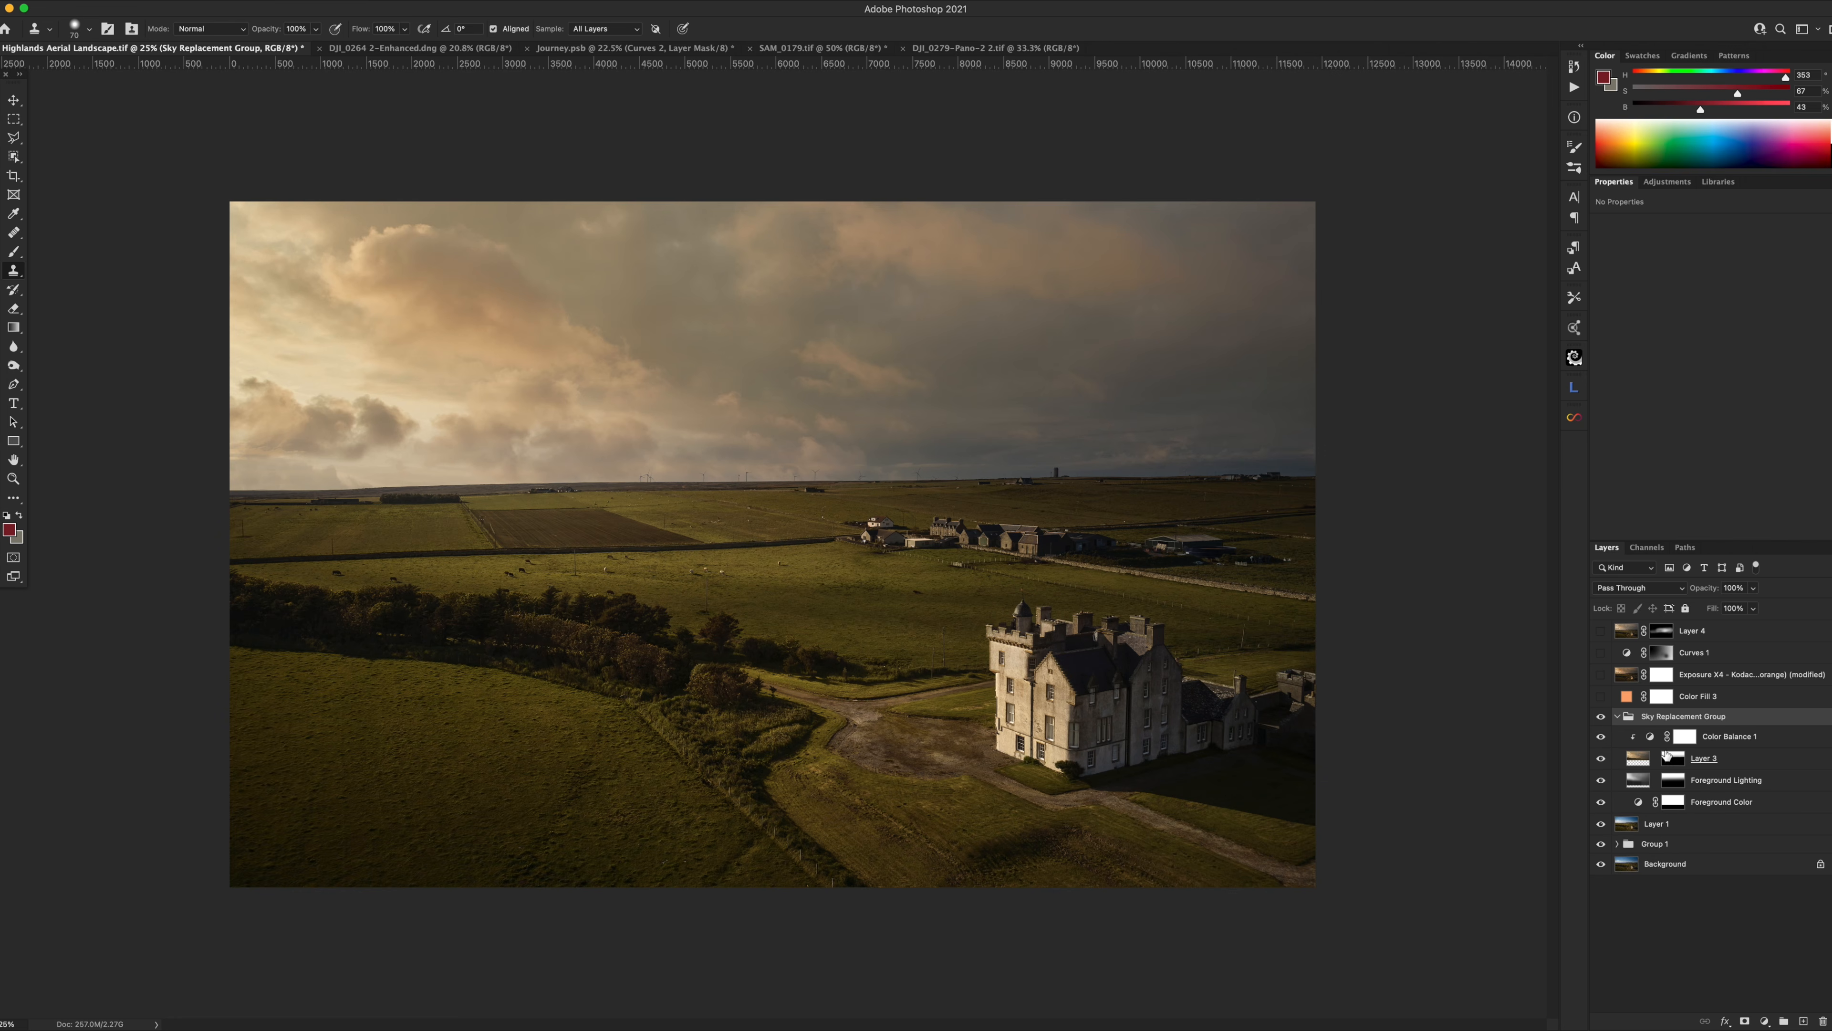
click(1640, 763)
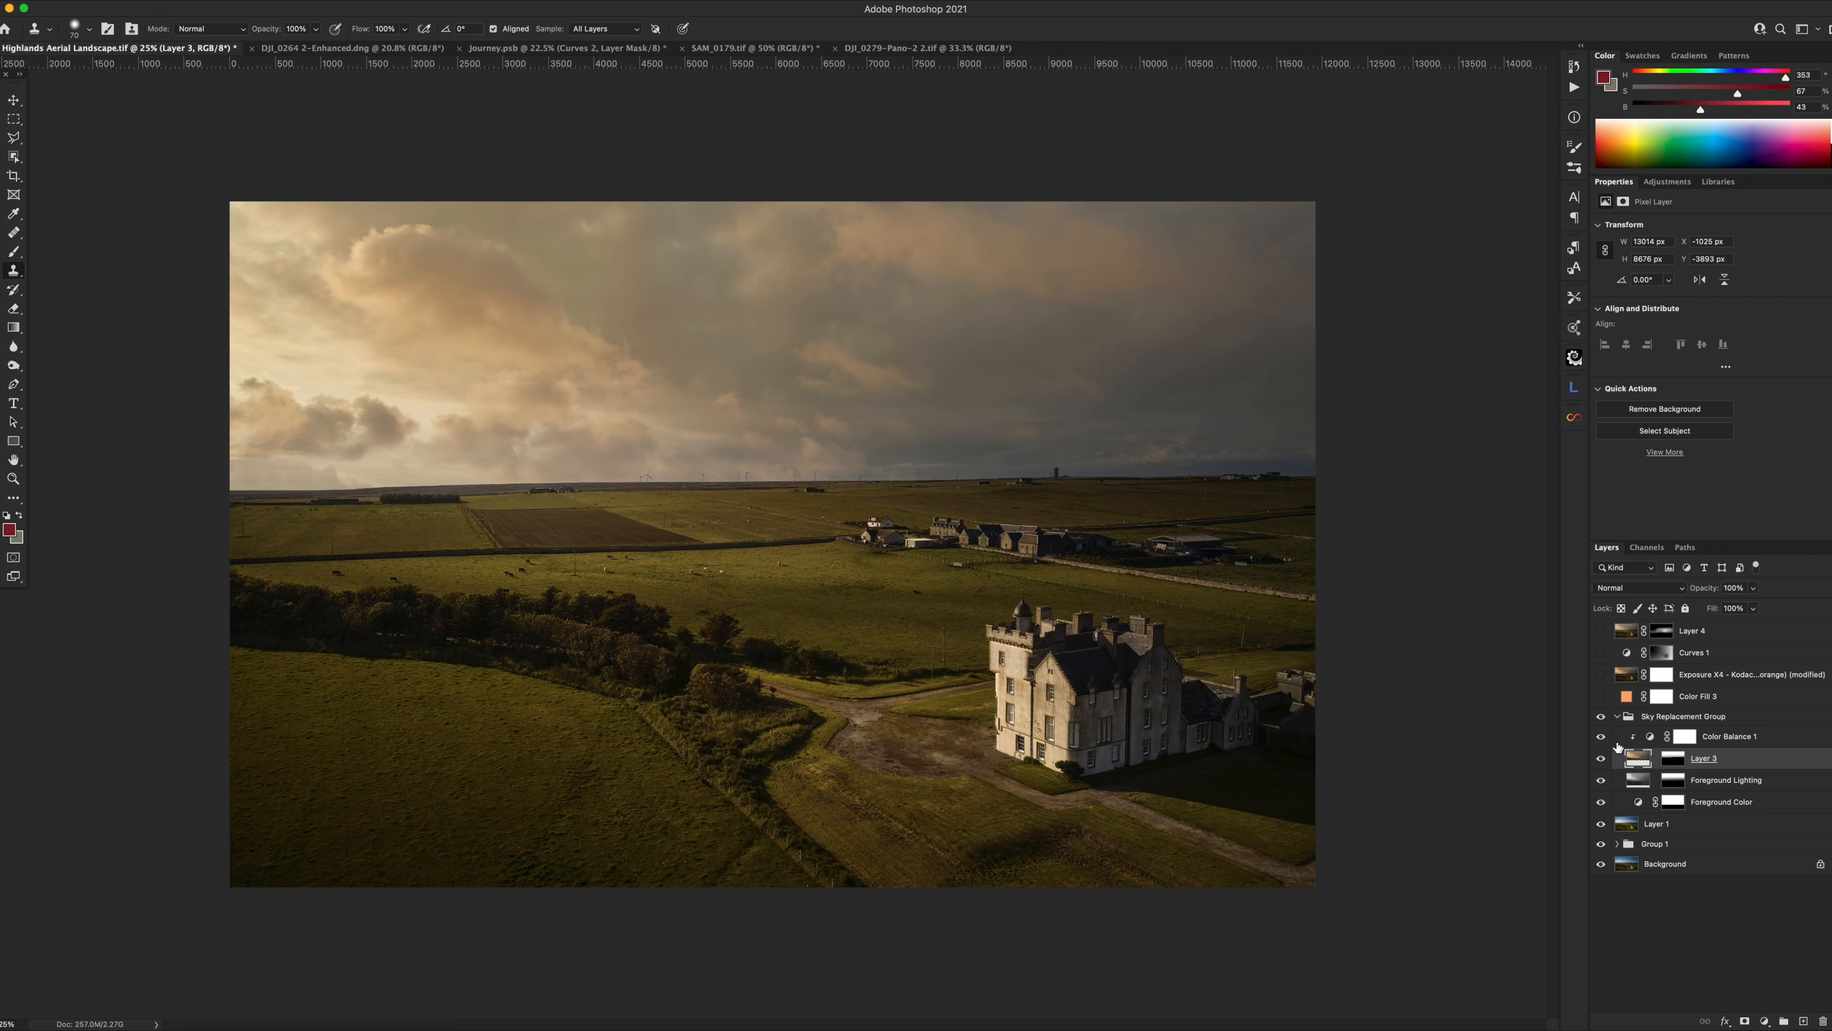
click(1617, 716)
click(1603, 718)
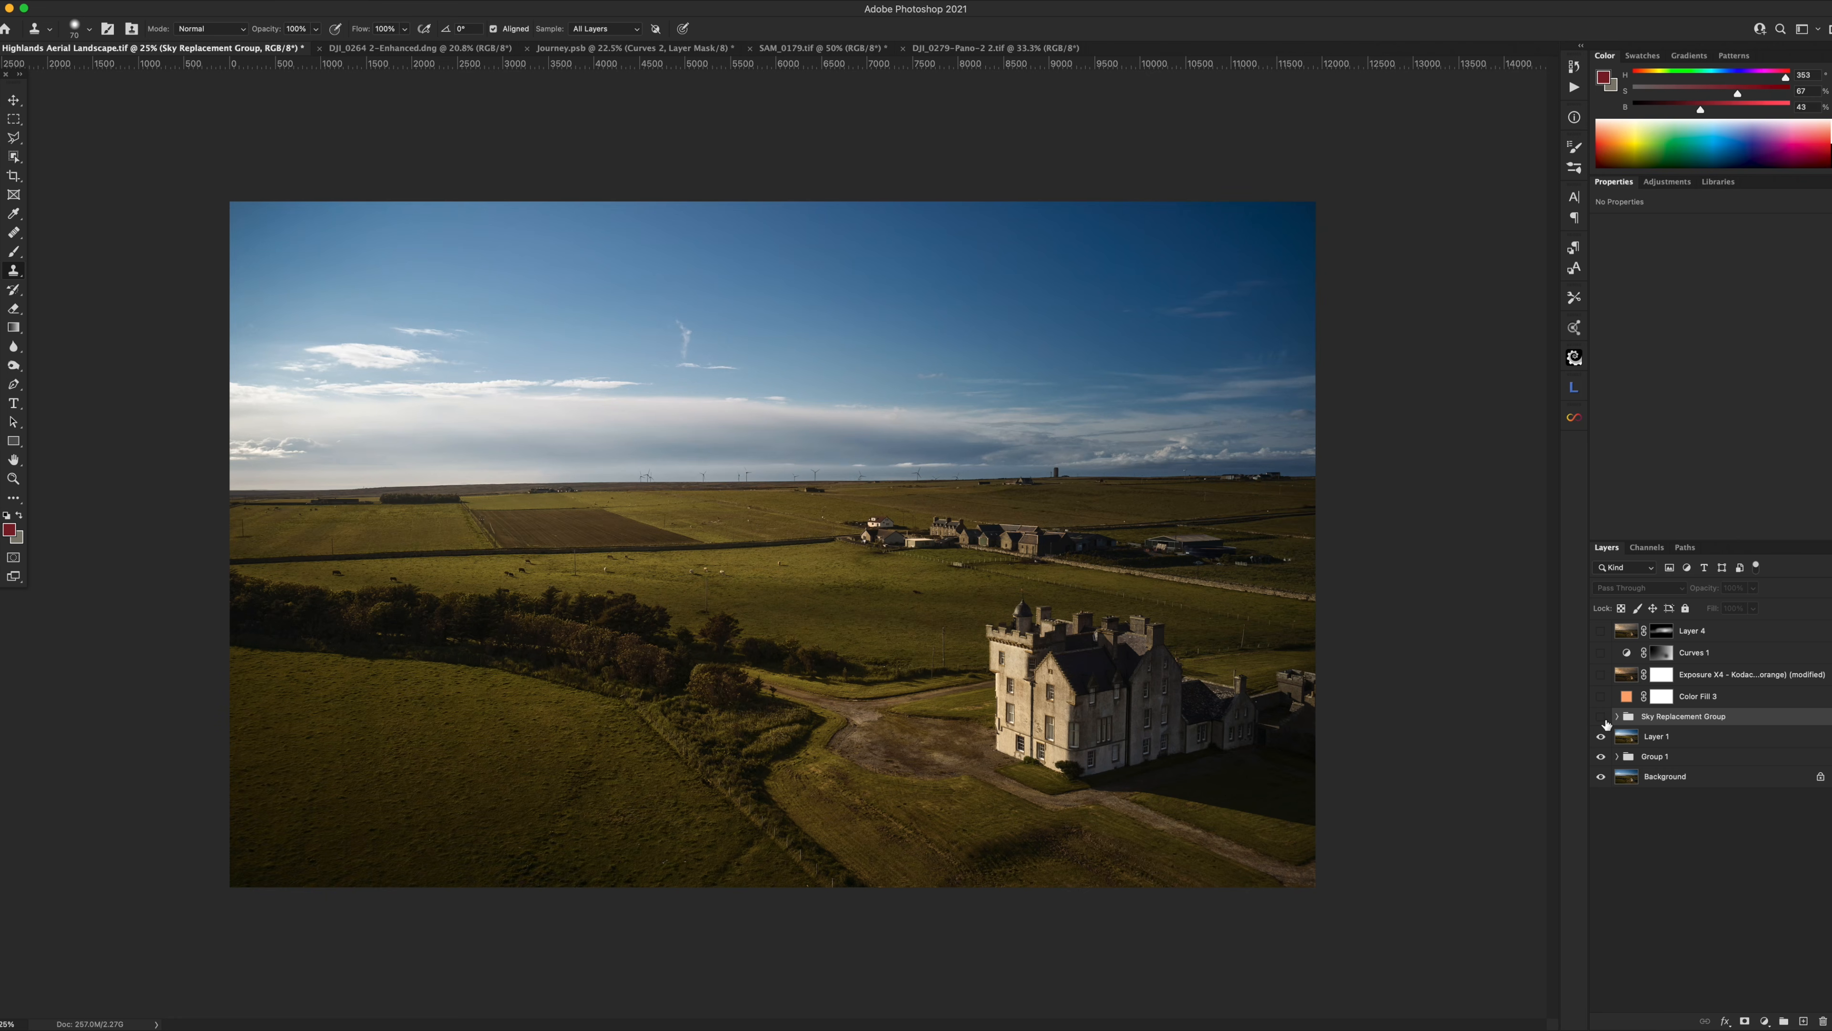
click(1602, 717)
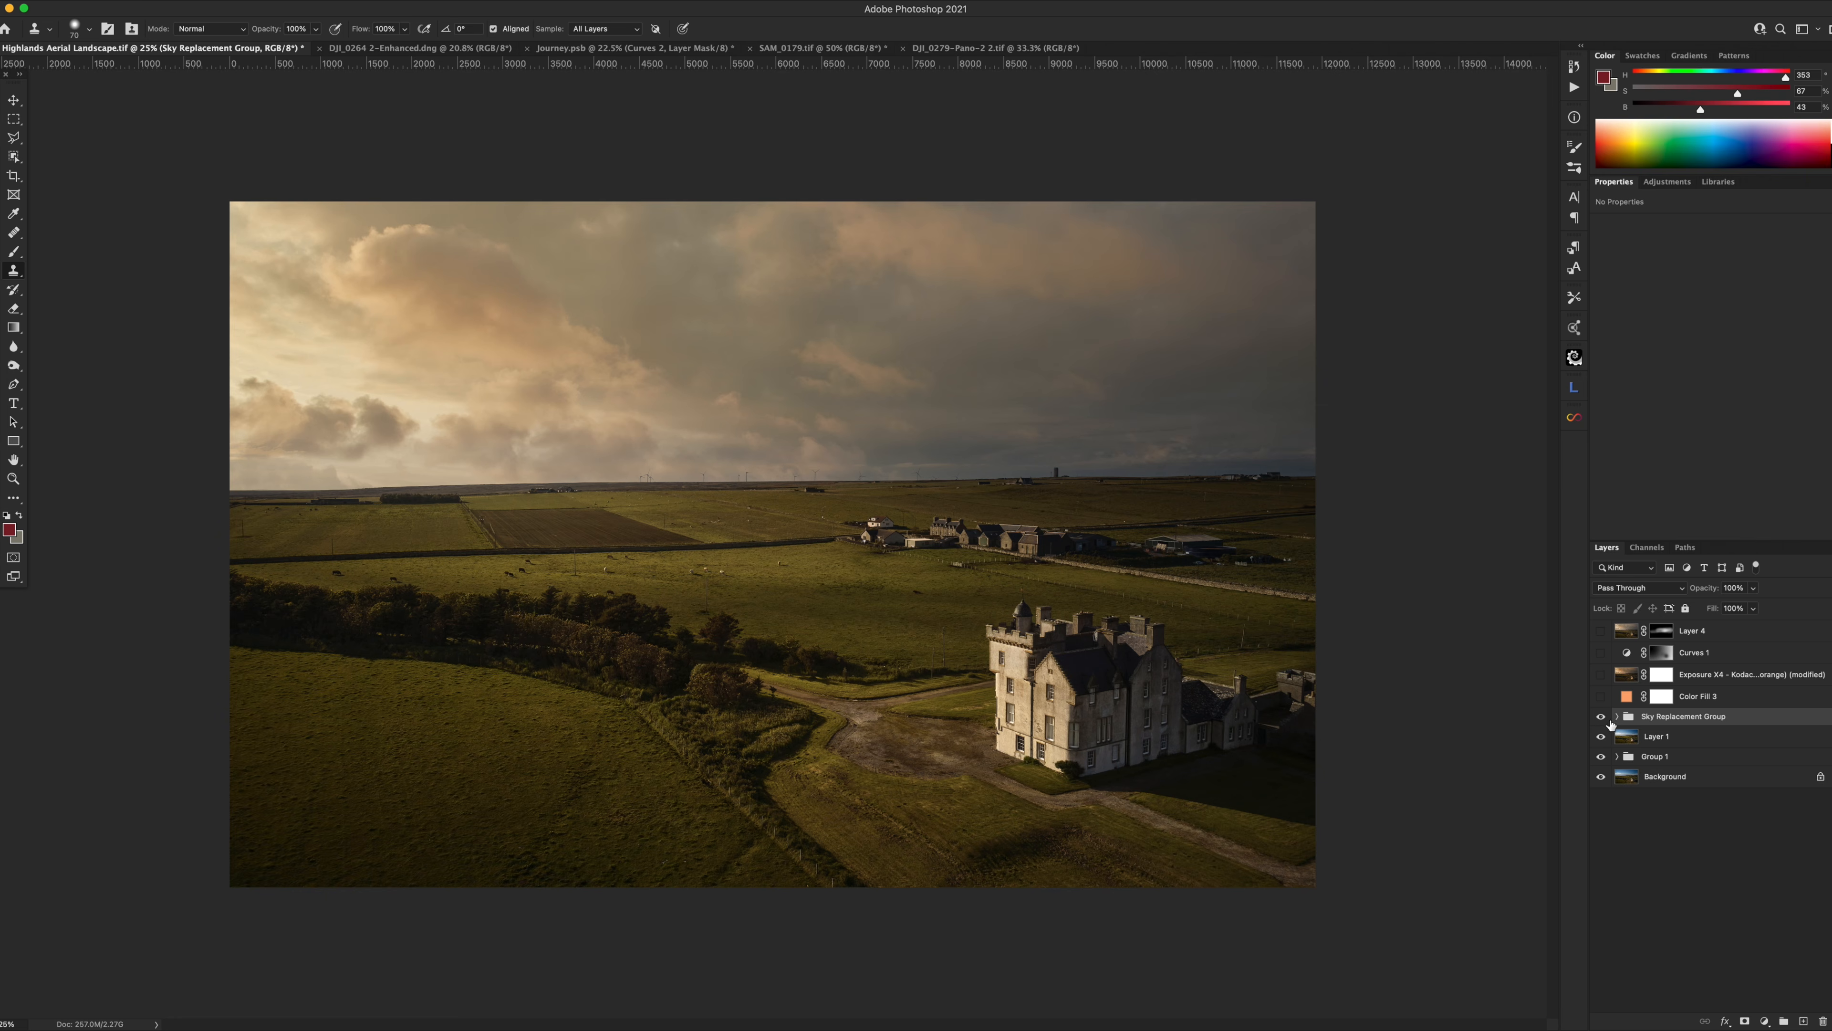
Recheck the replacement sky Layer 3, then turn on and select the orange Color Fill 3 layer (Hue, 8%).
click(1616, 717)
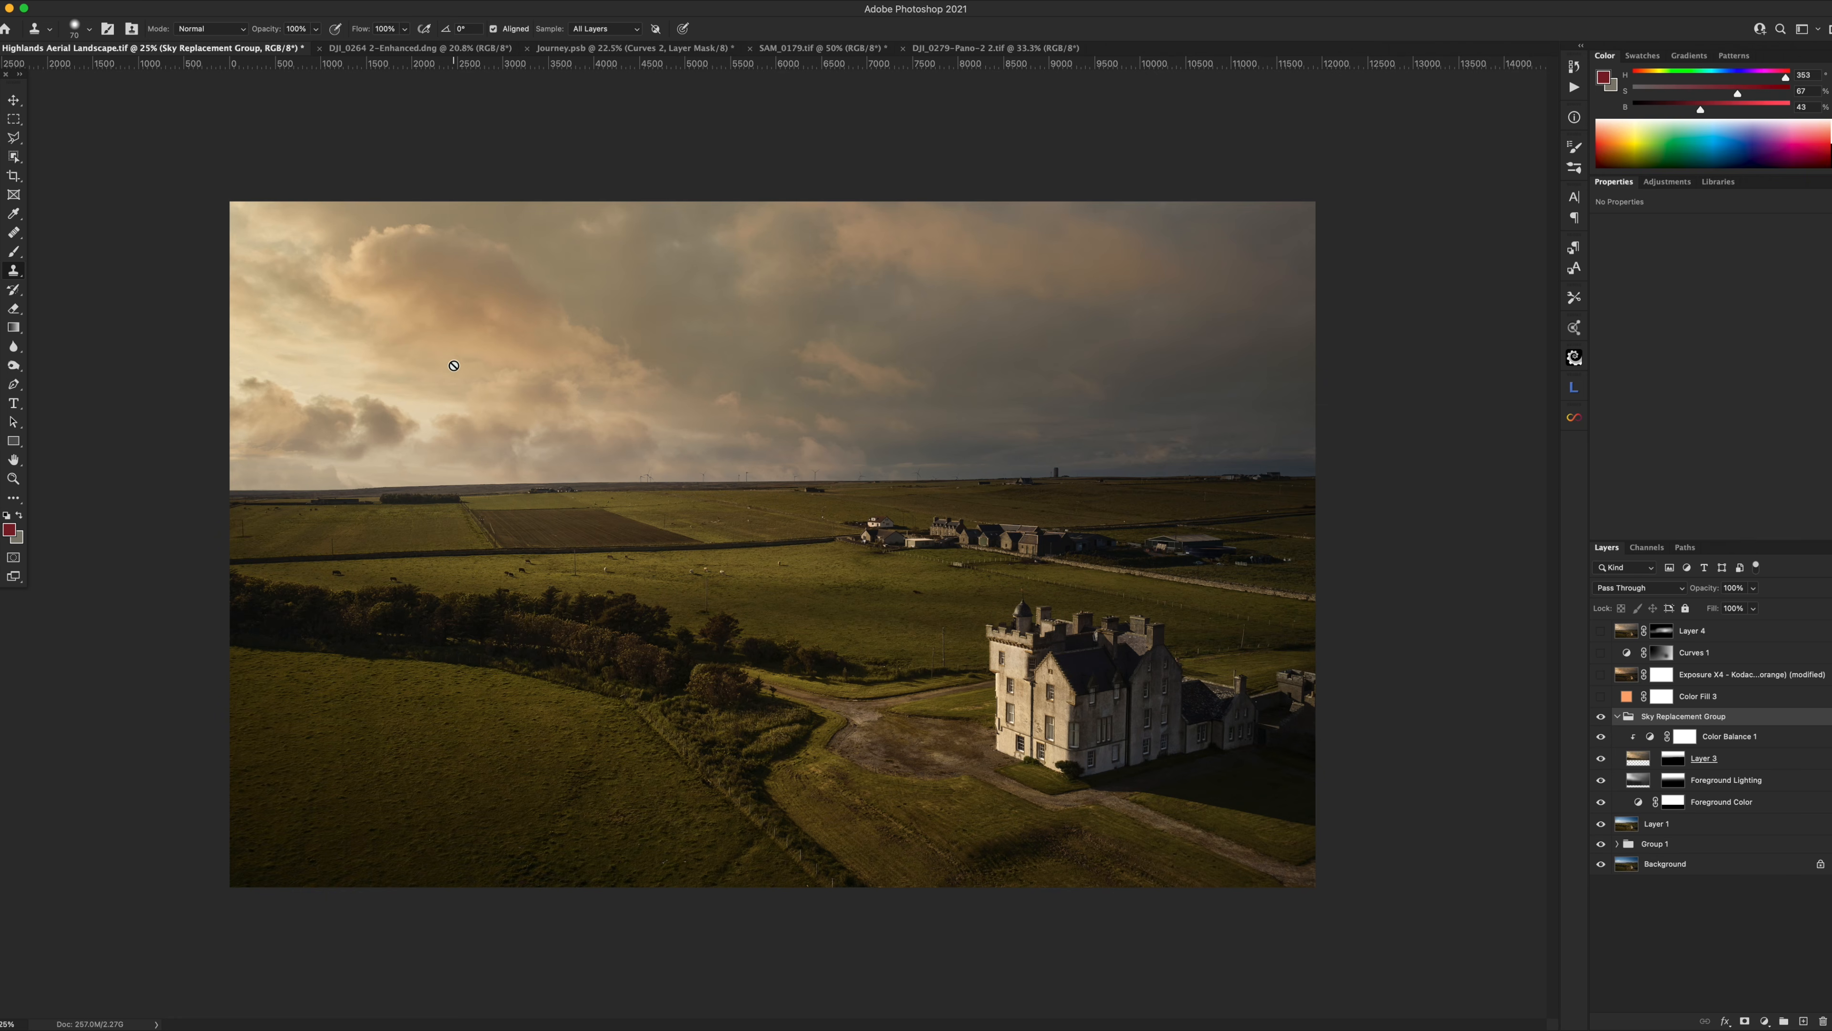
click(1642, 762)
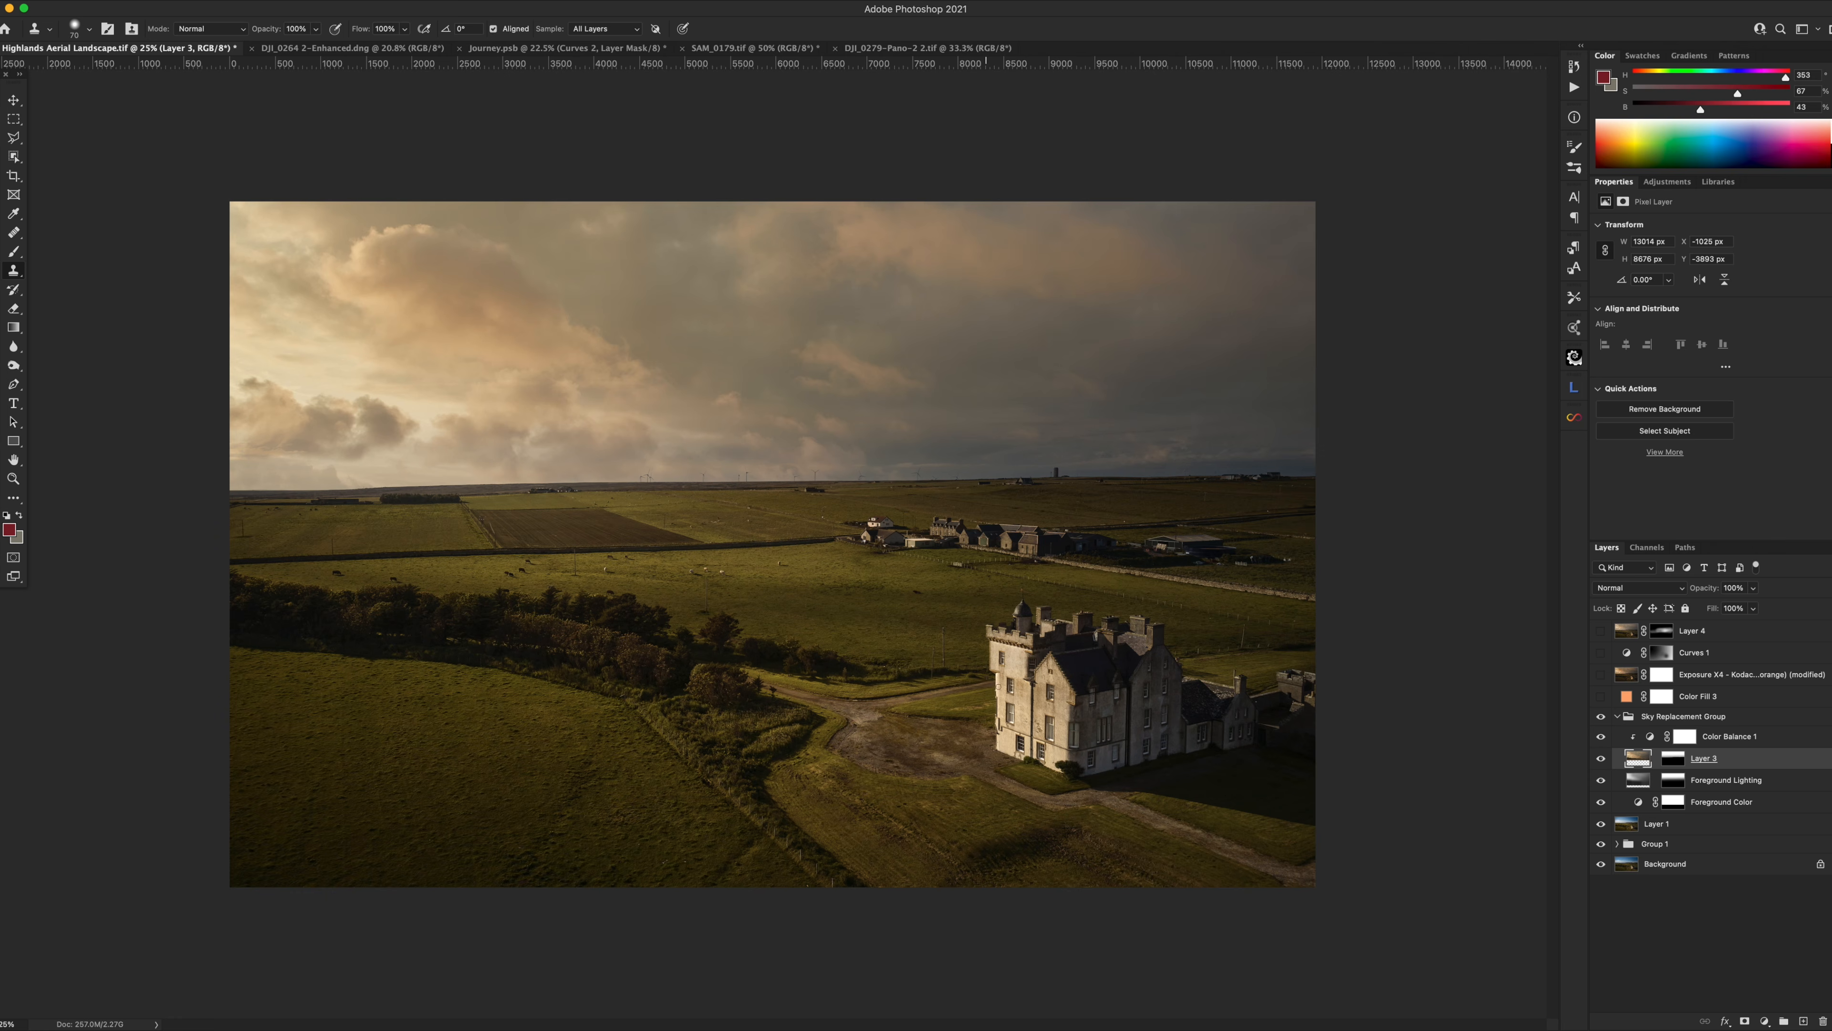
click(1617, 717)
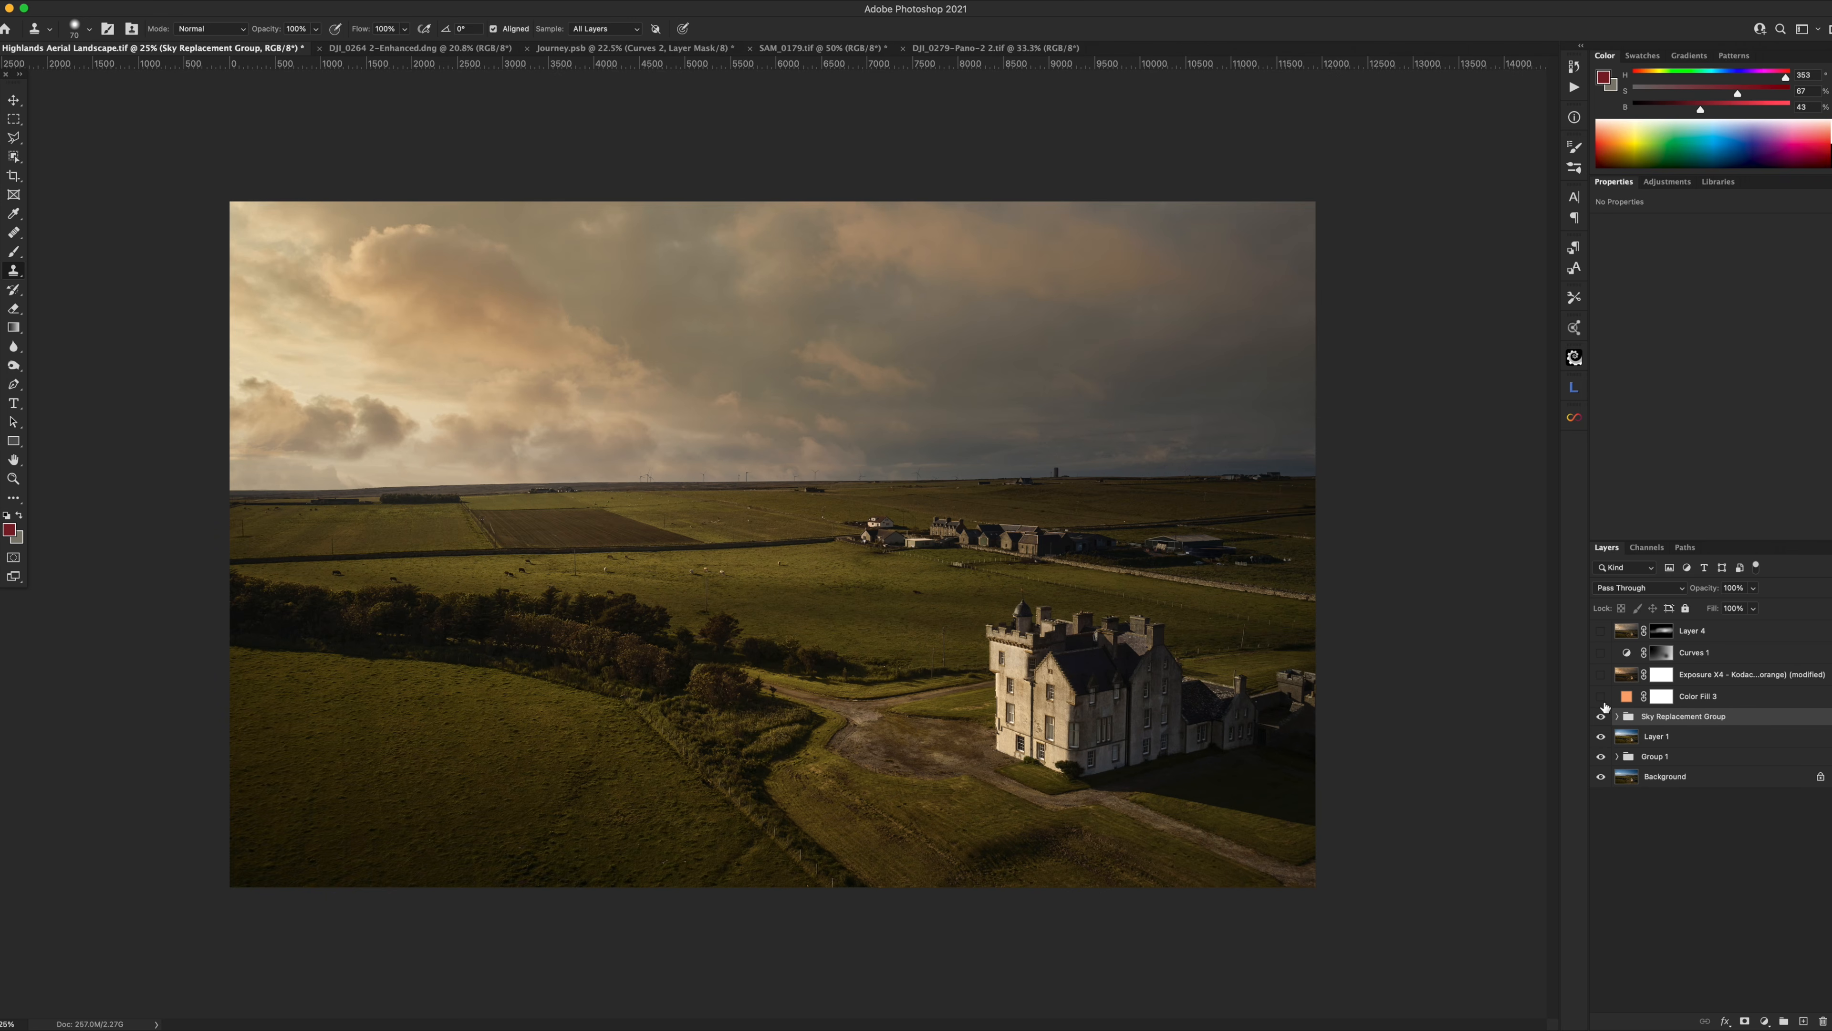
click(1598, 697)
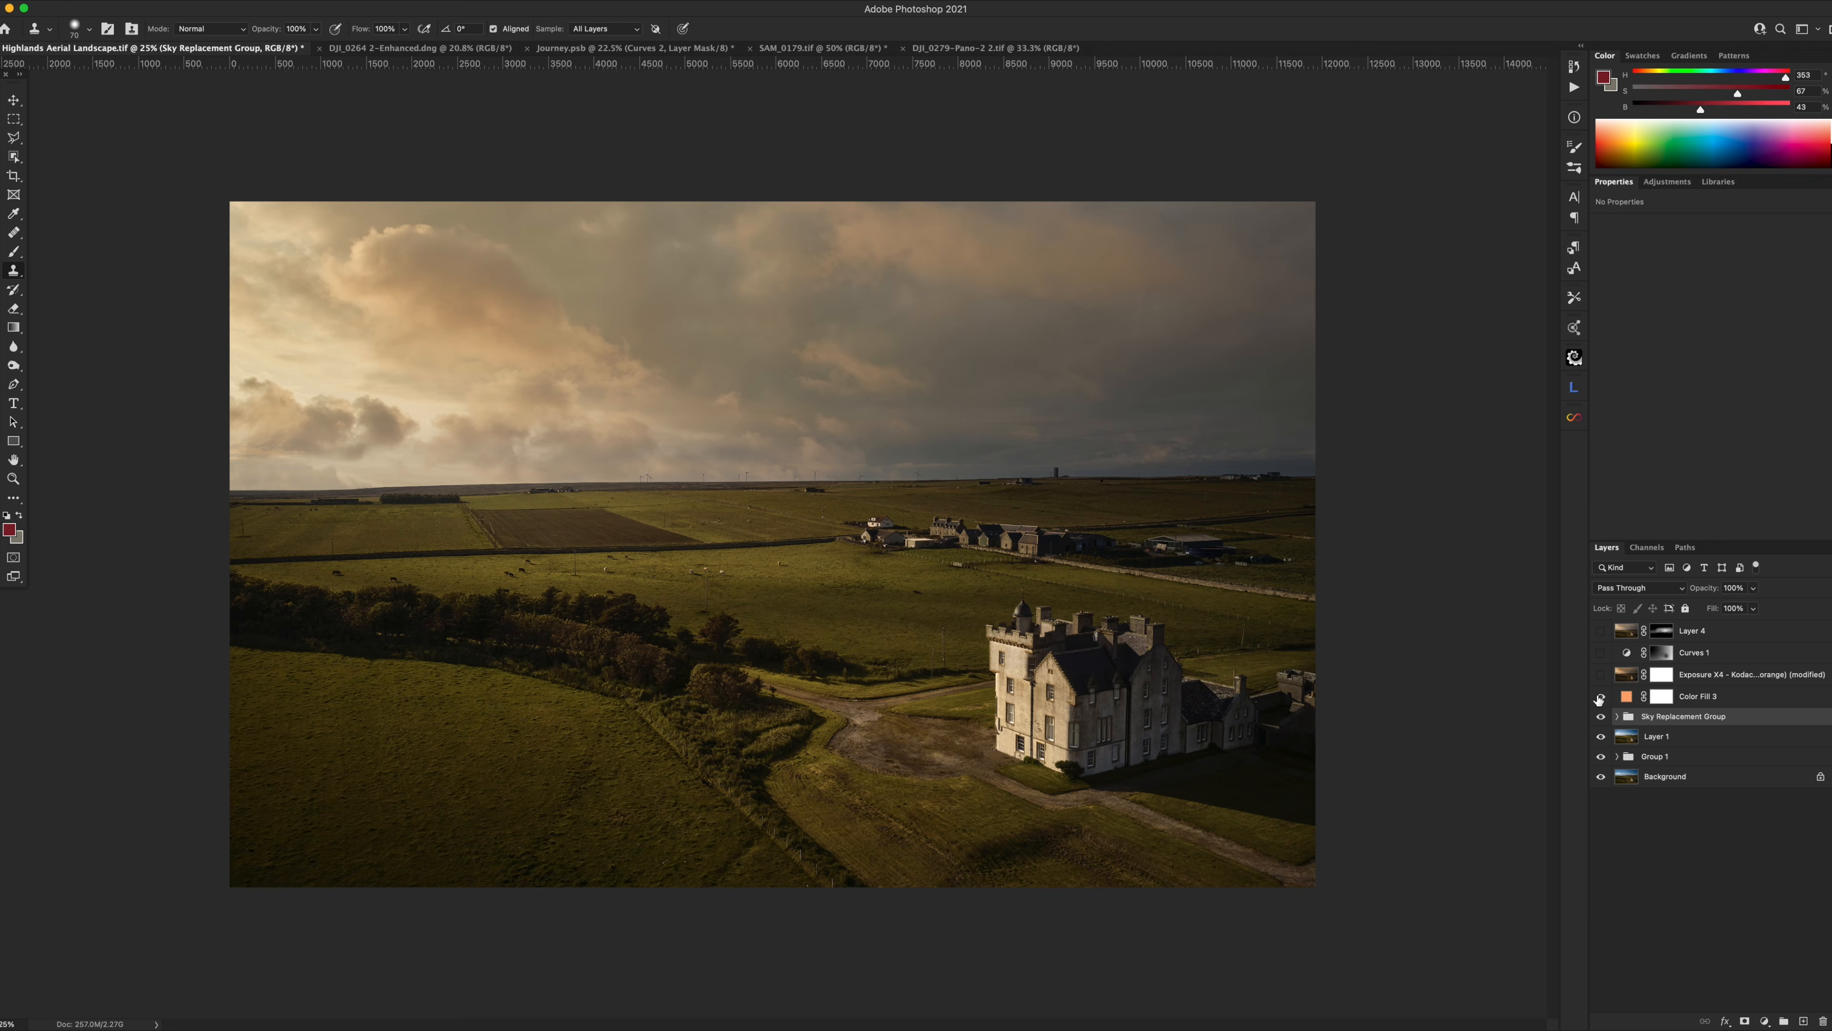
click(1627, 697)
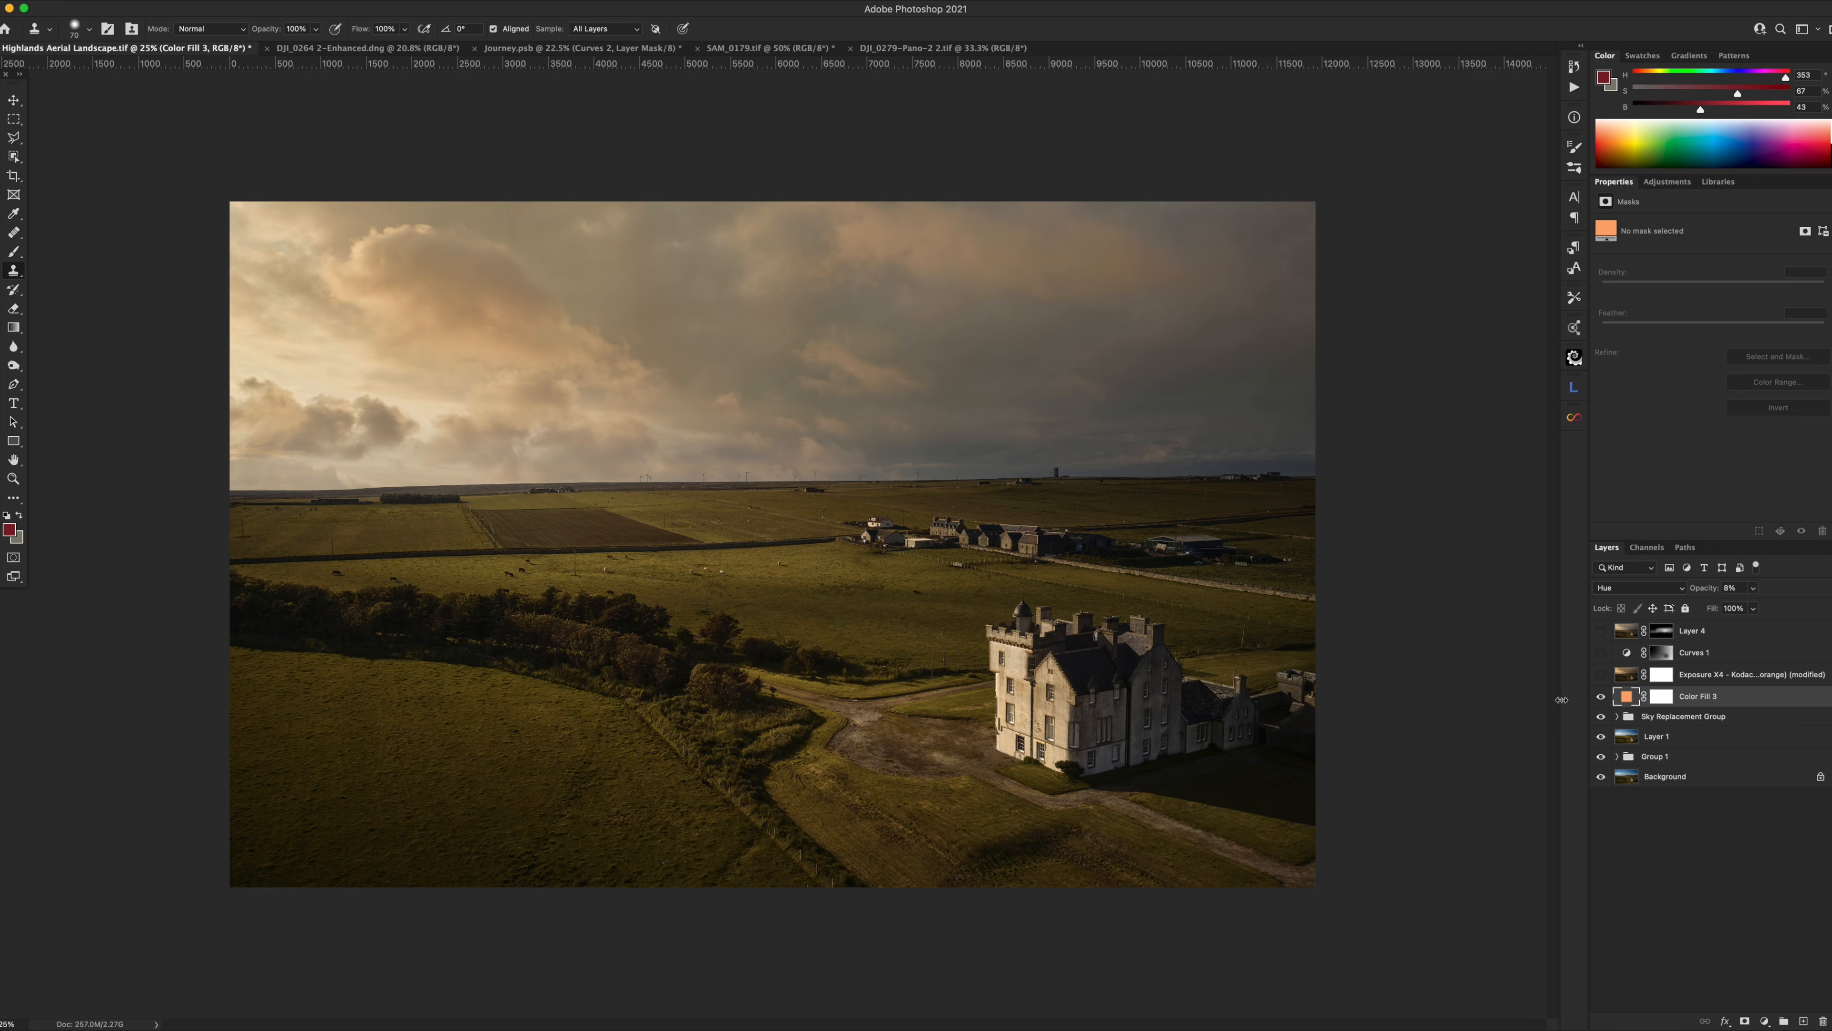
Scrub Color Fill 3's opacity down to 5%, leaving only a faint orange hue shift.
click(1616, 716)
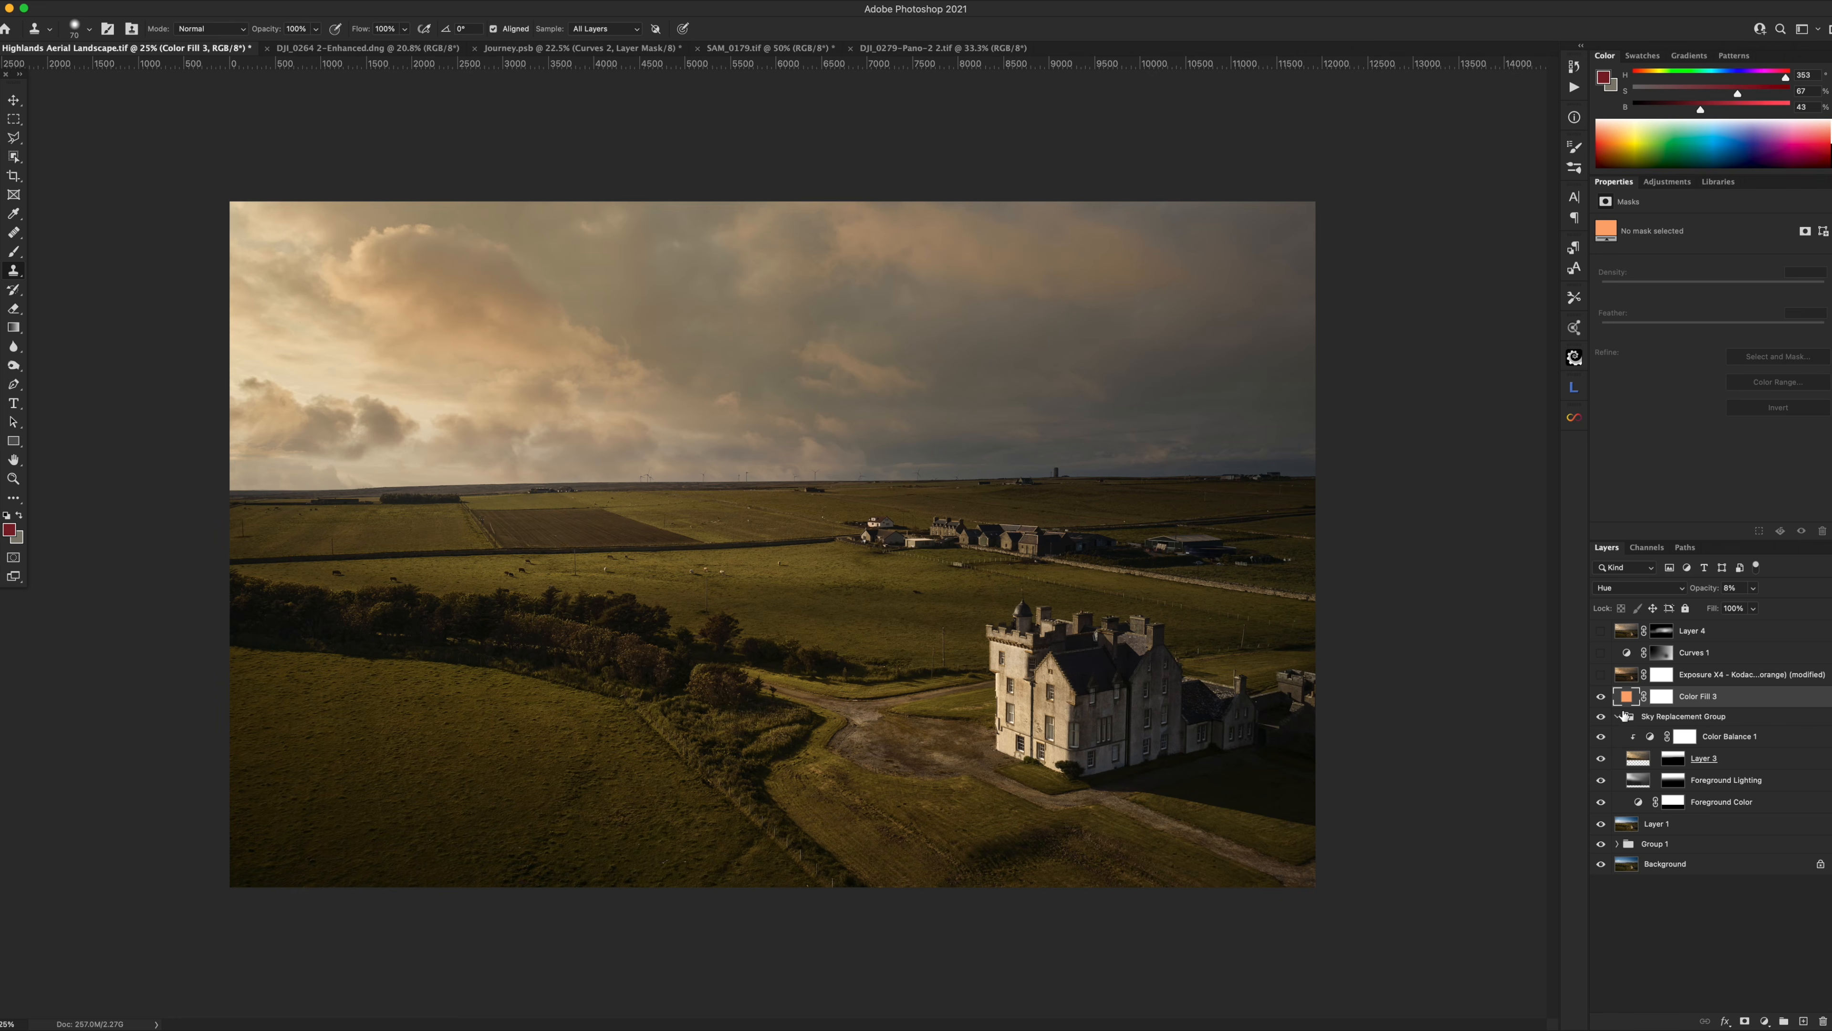
click(1617, 717)
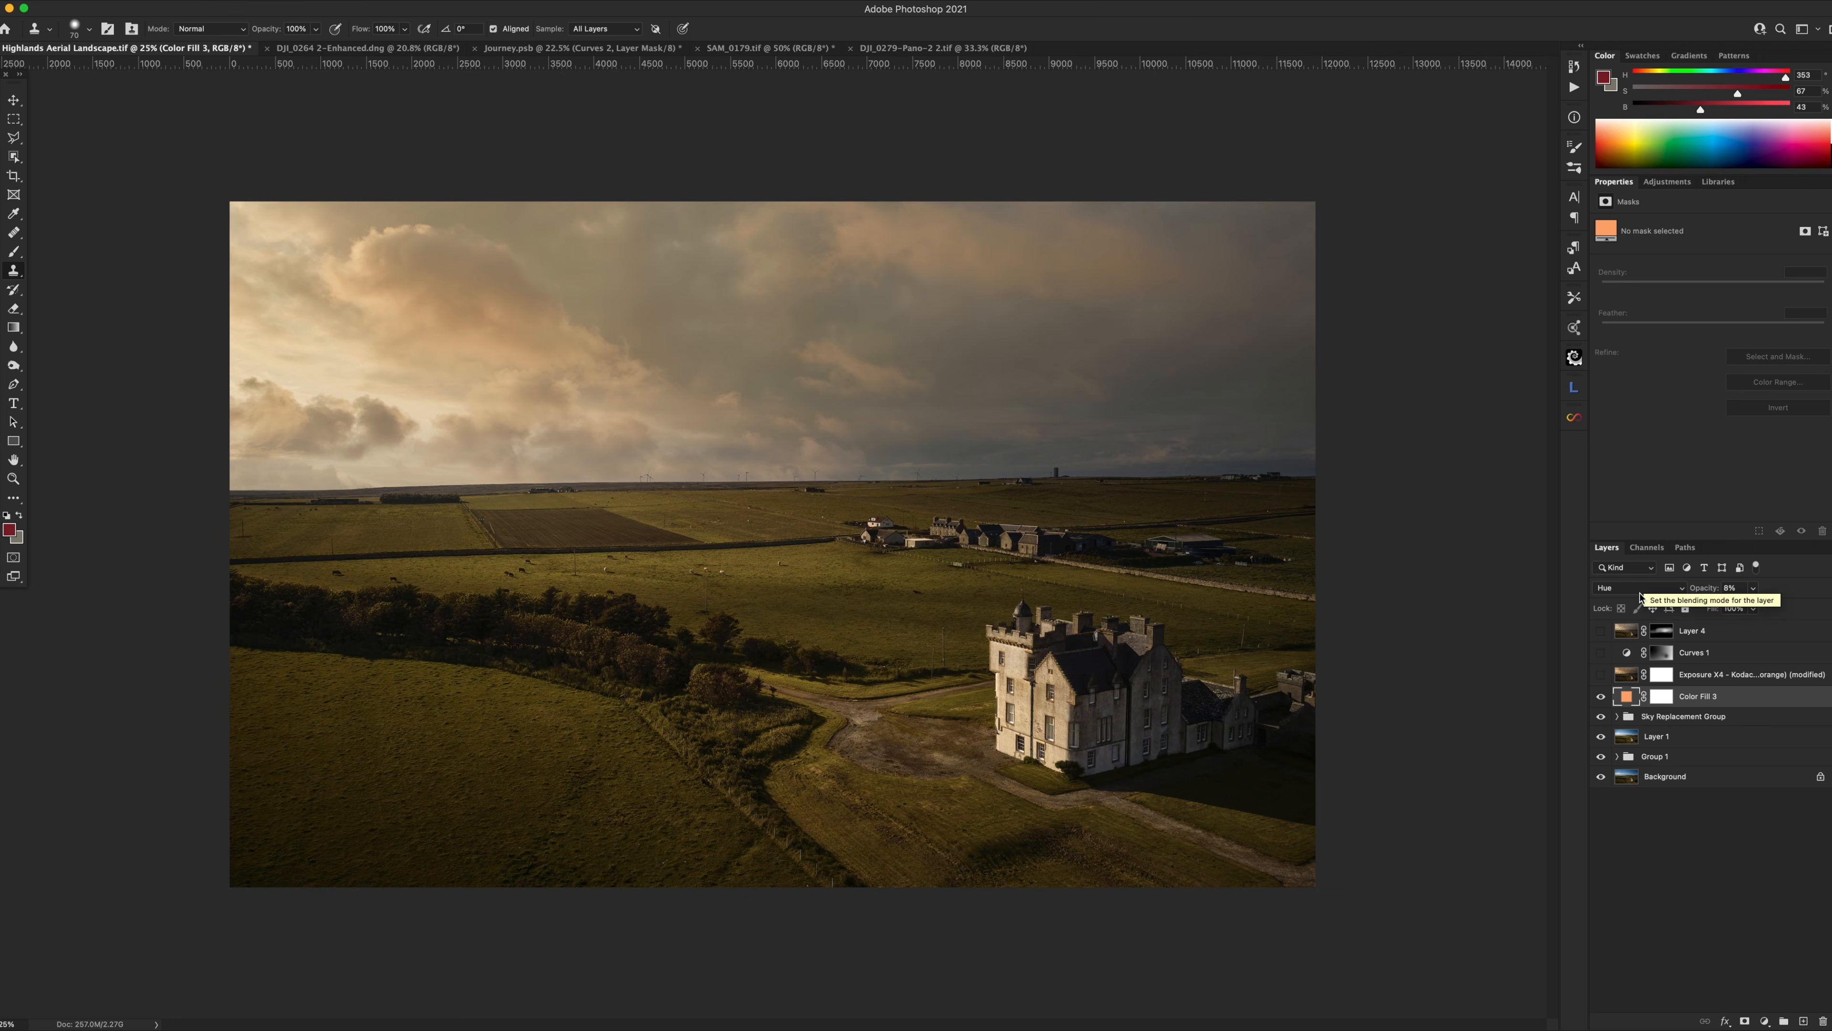
drag(1700, 593, 1746, 593)
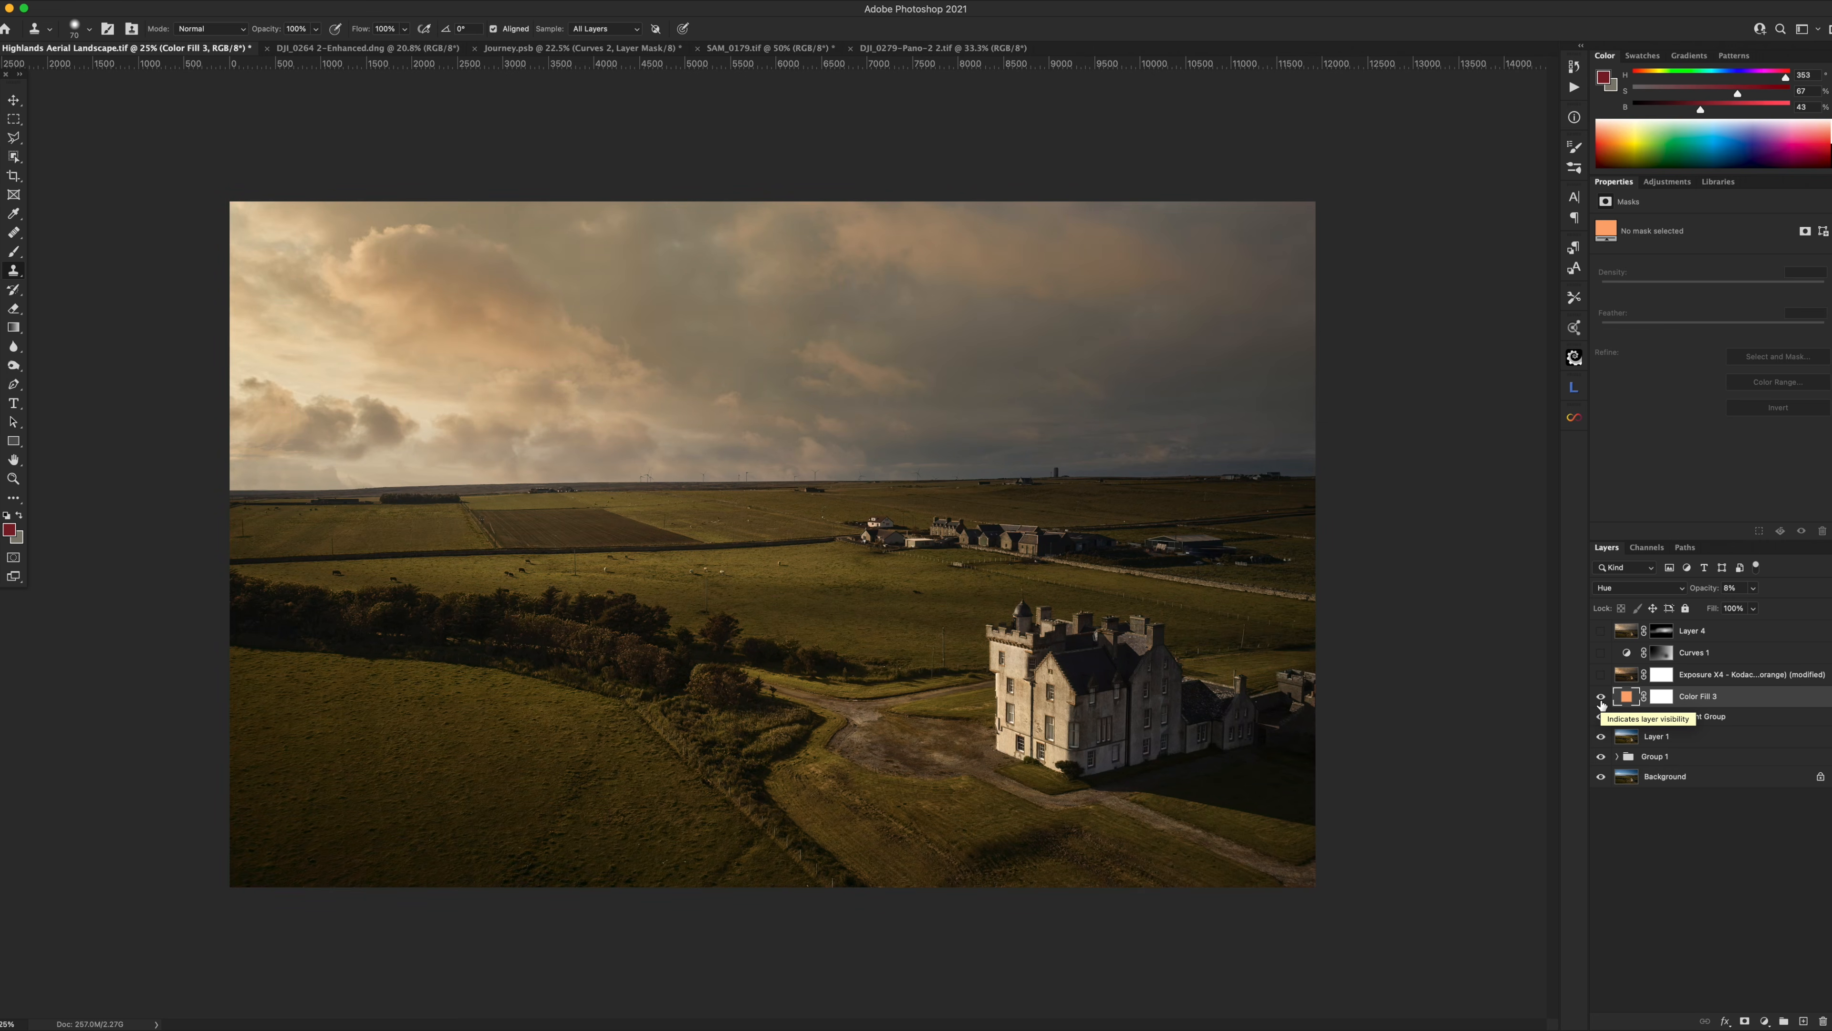
drag(1701, 593, 1734, 589)
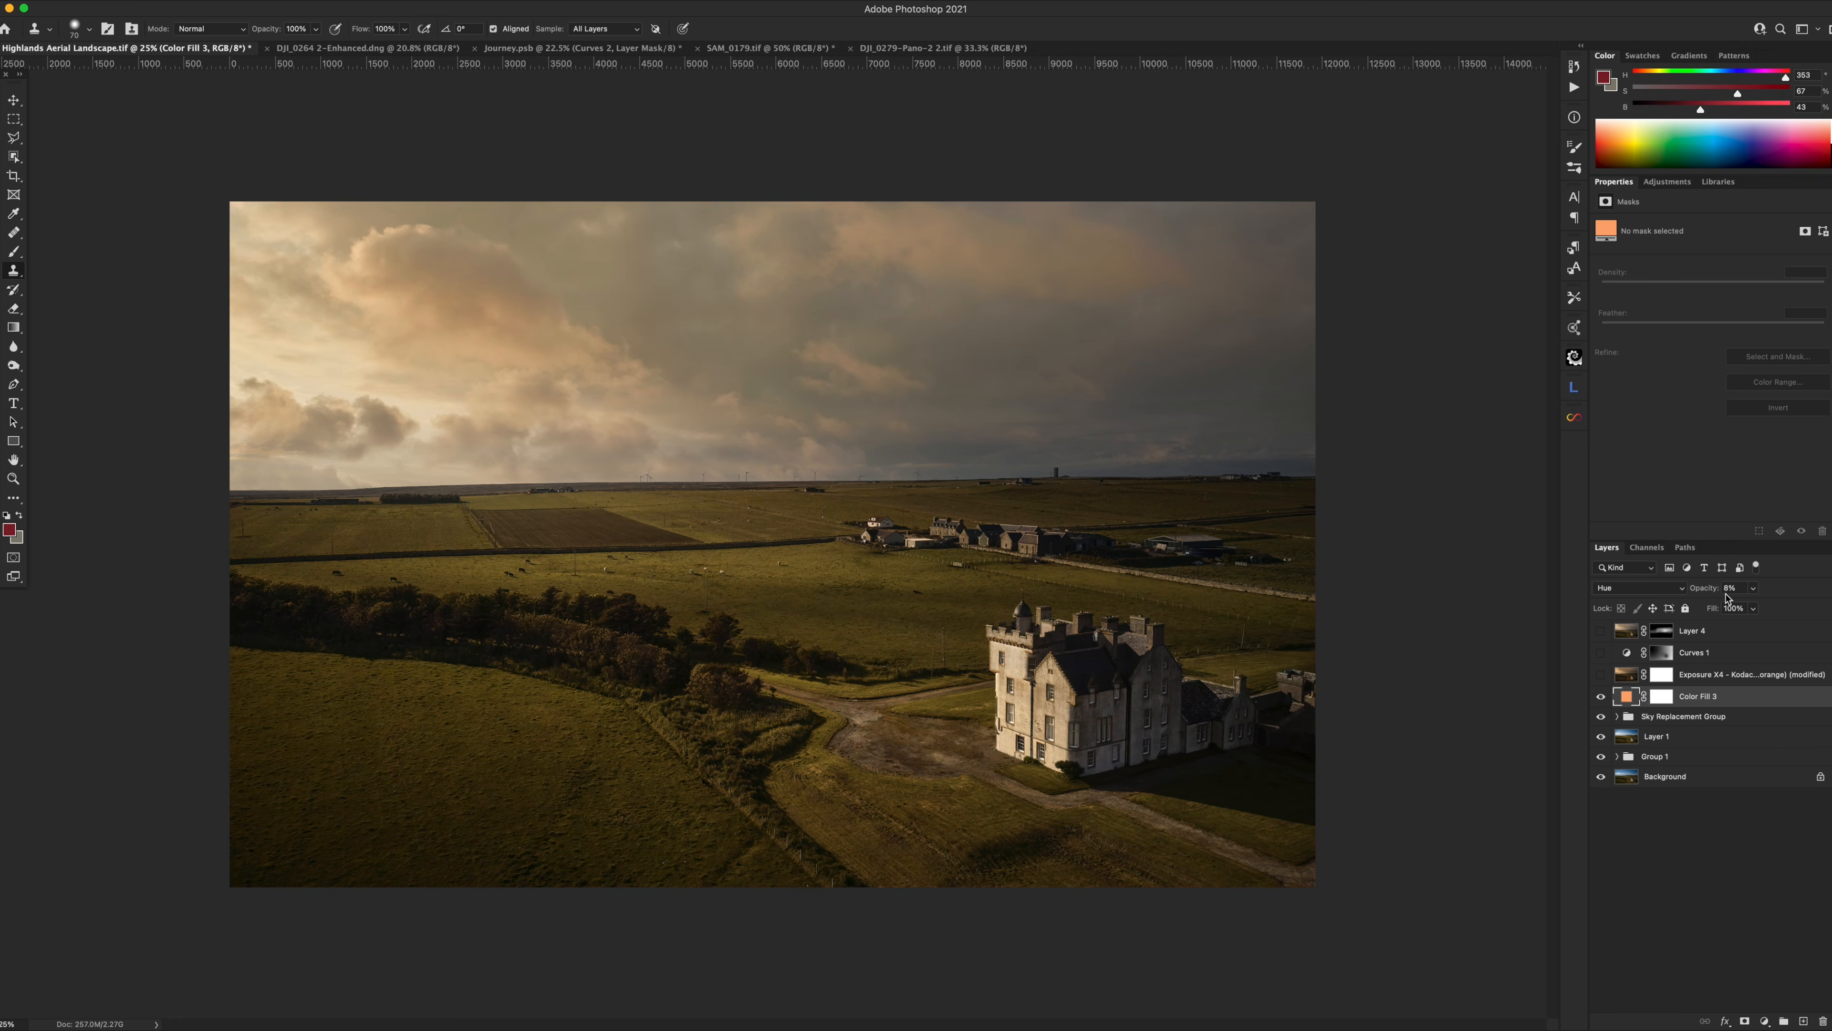
click(1705, 590)
drag(1704, 590, 1702, 591)
click(1626, 675)
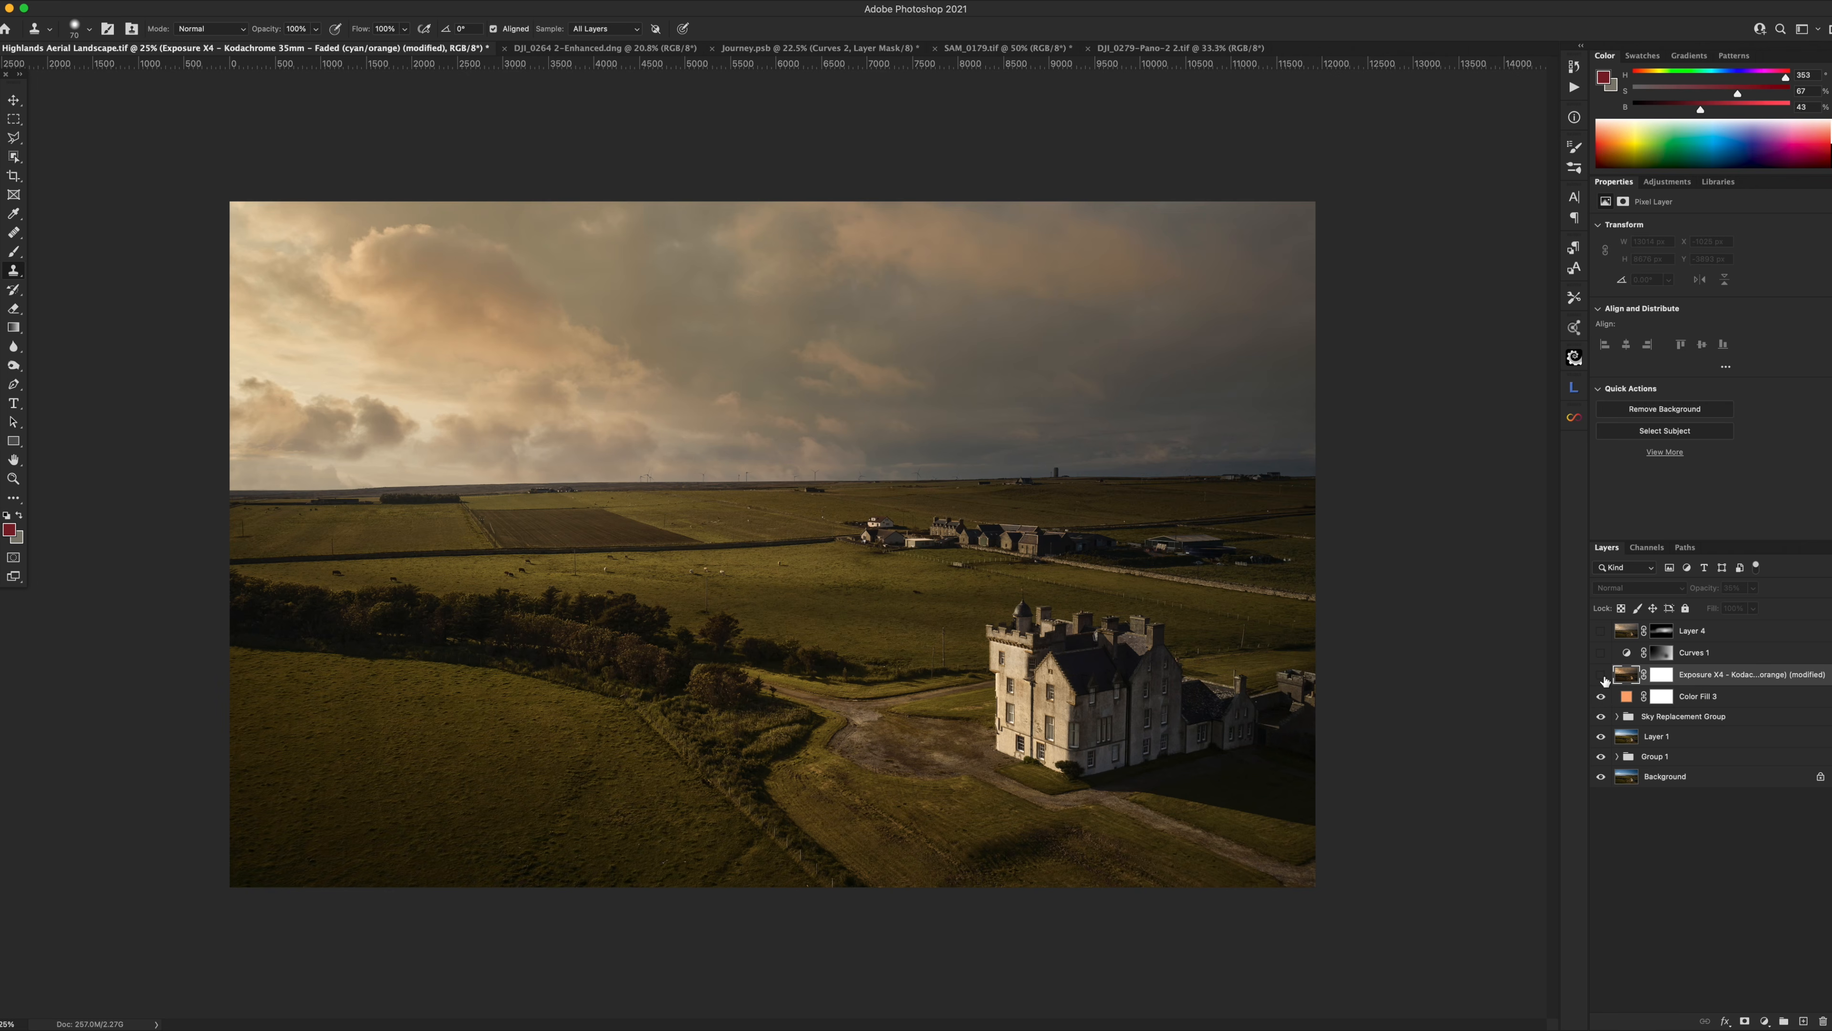
Turn on the Exposure X4 Kodachrome film look at around 35% opacity and enable Curves 1.
click(1601, 676)
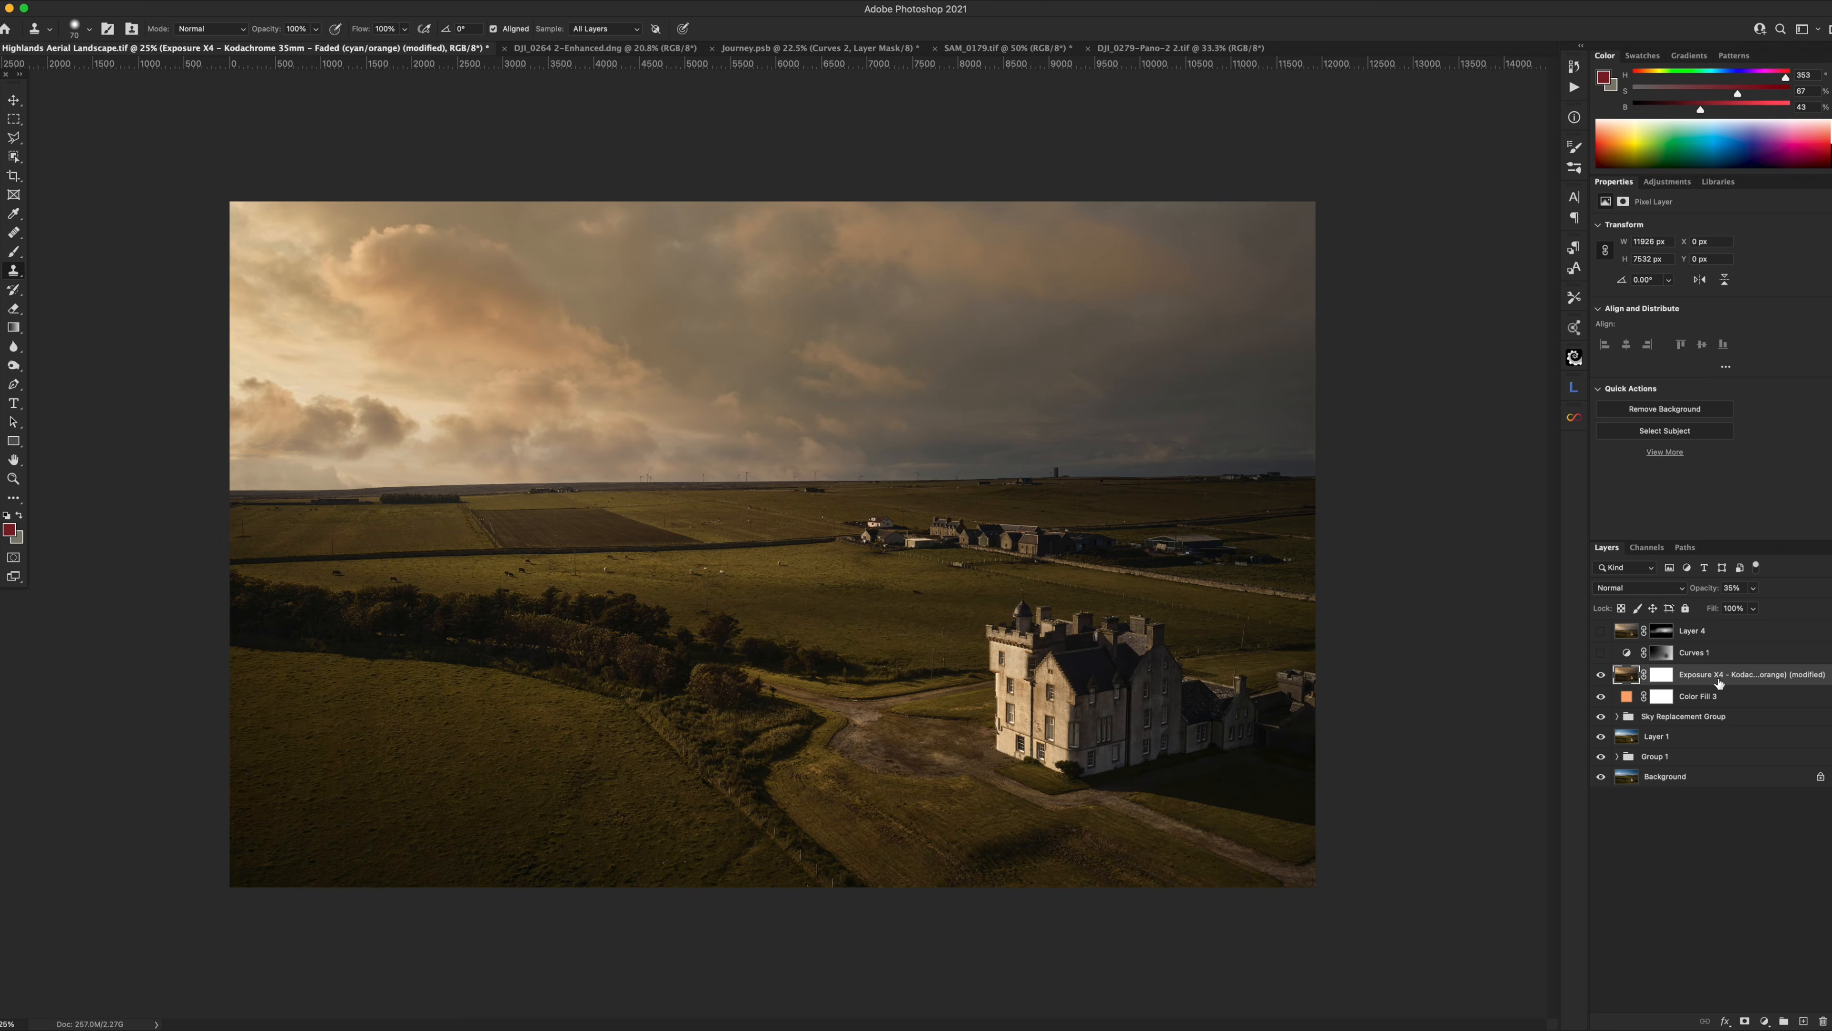
drag(1708, 593, 1729, 590)
key(super+z)
drag(1700, 591, 1713, 590)
drag(1714, 590, 1717, 592)
click(1601, 654)
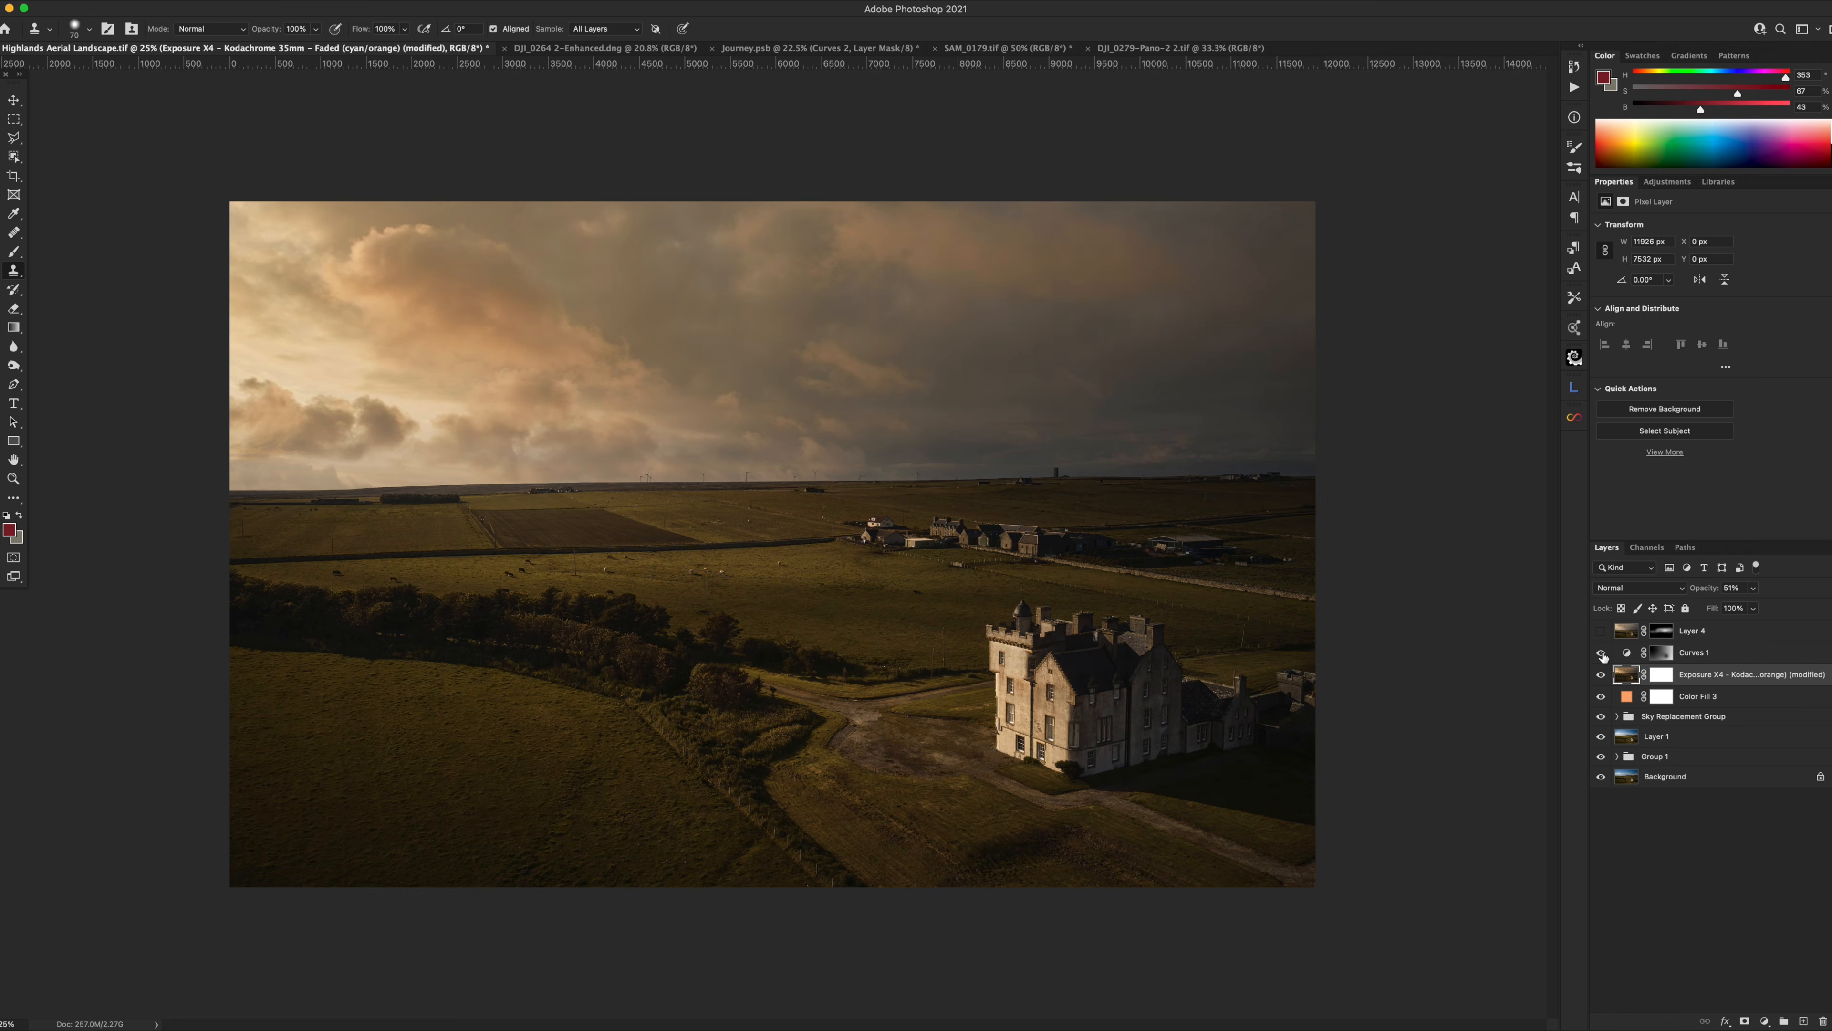
Turn on Layer 4 to lift the horizon, compare it on and off, and set it to 73% opacity.
click(1627, 653)
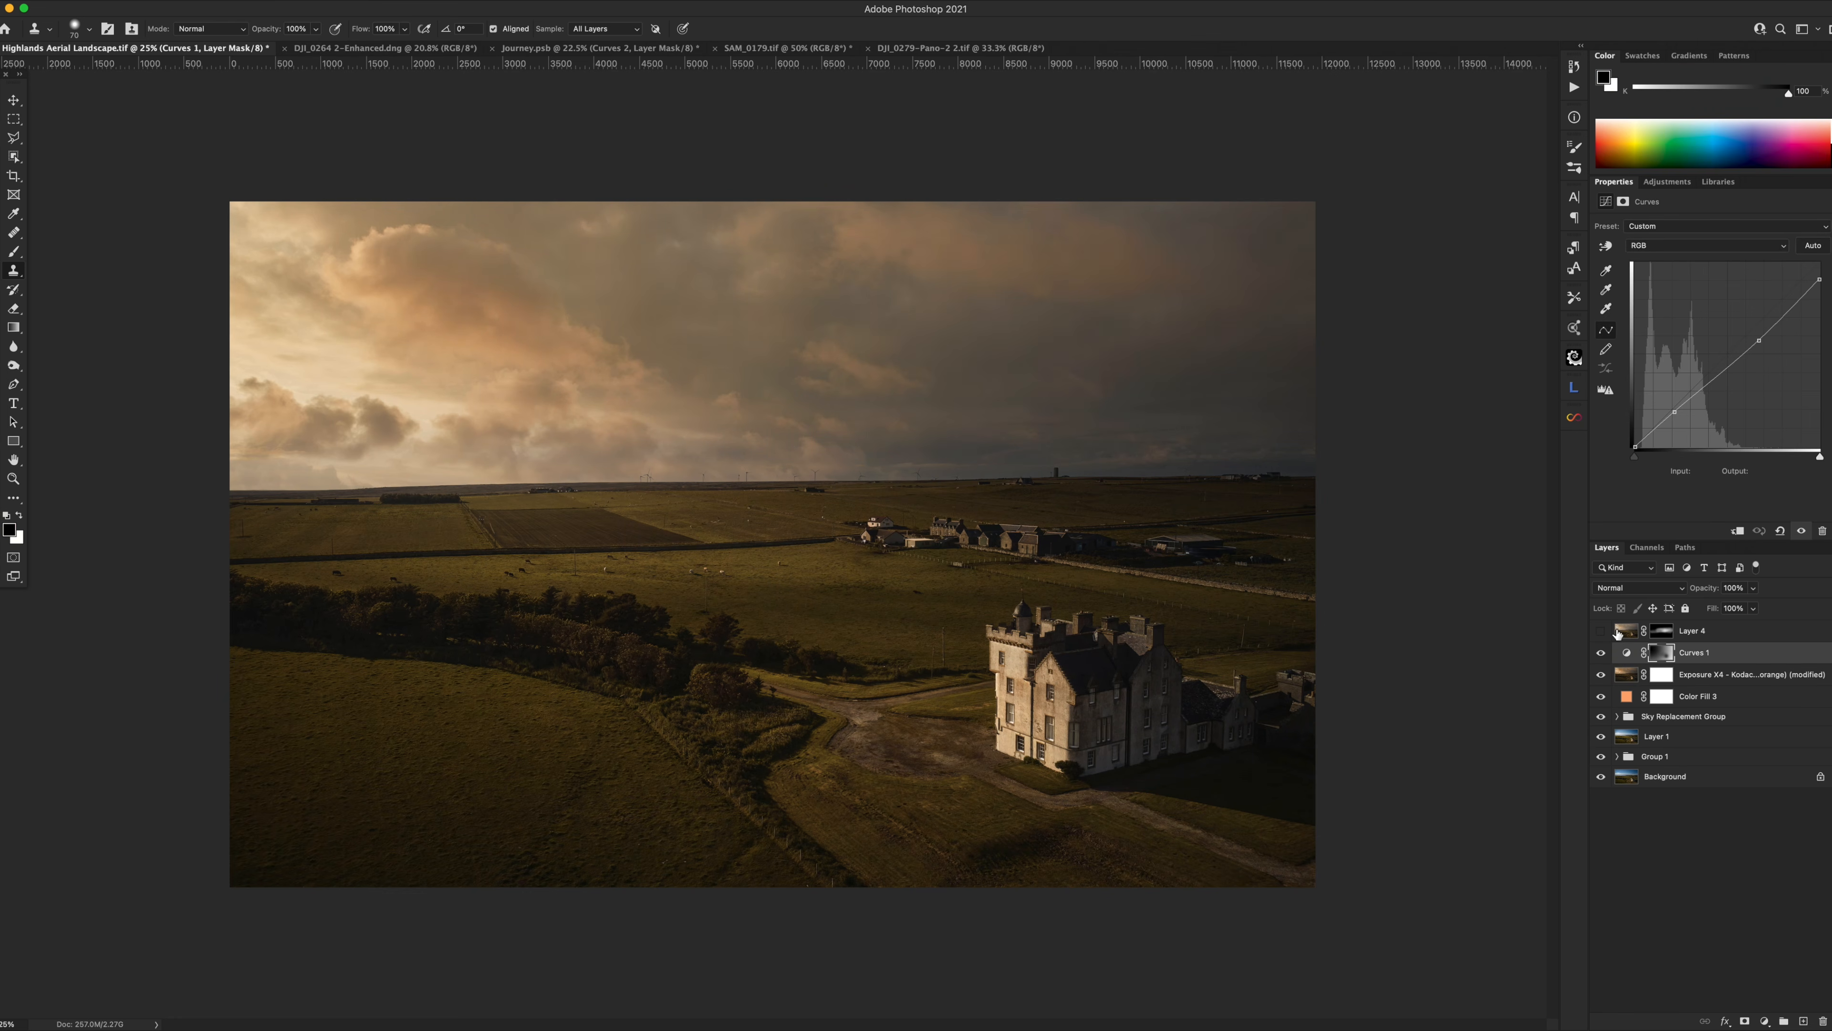
click(1626, 631)
click(1601, 631)
click(1601, 632)
click(1601, 632)
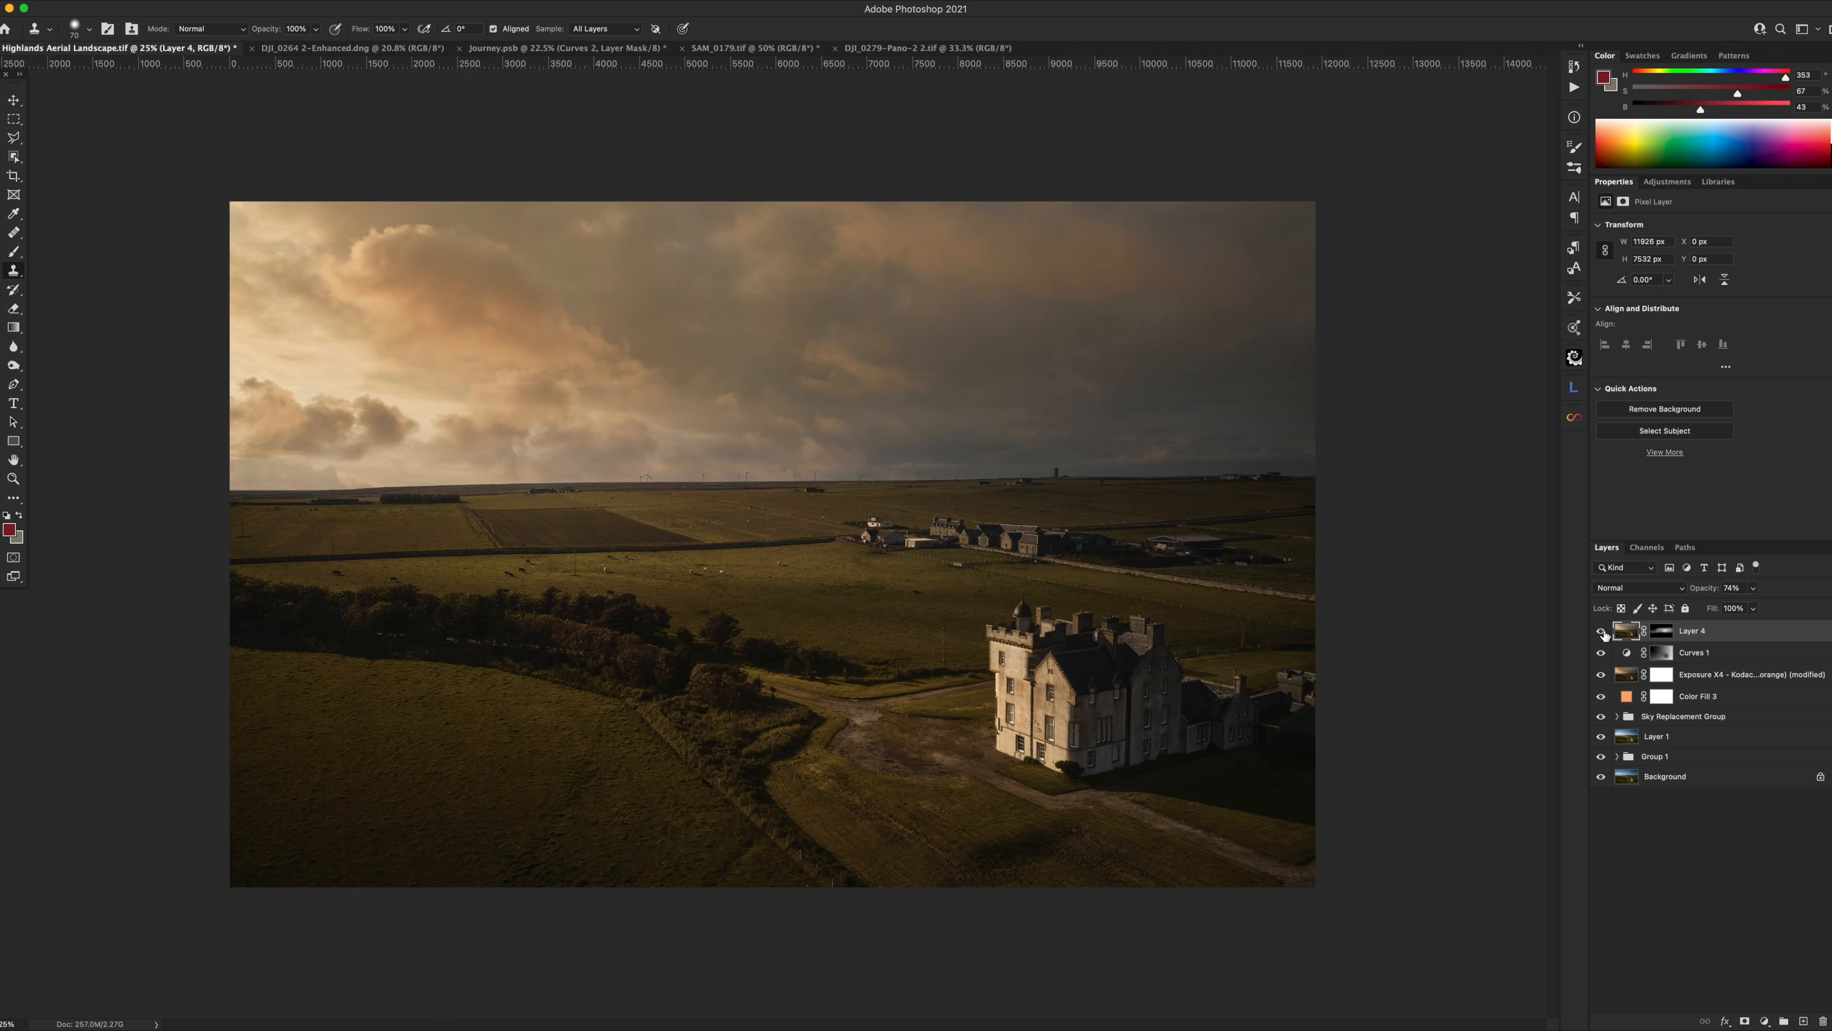
click(1602, 631)
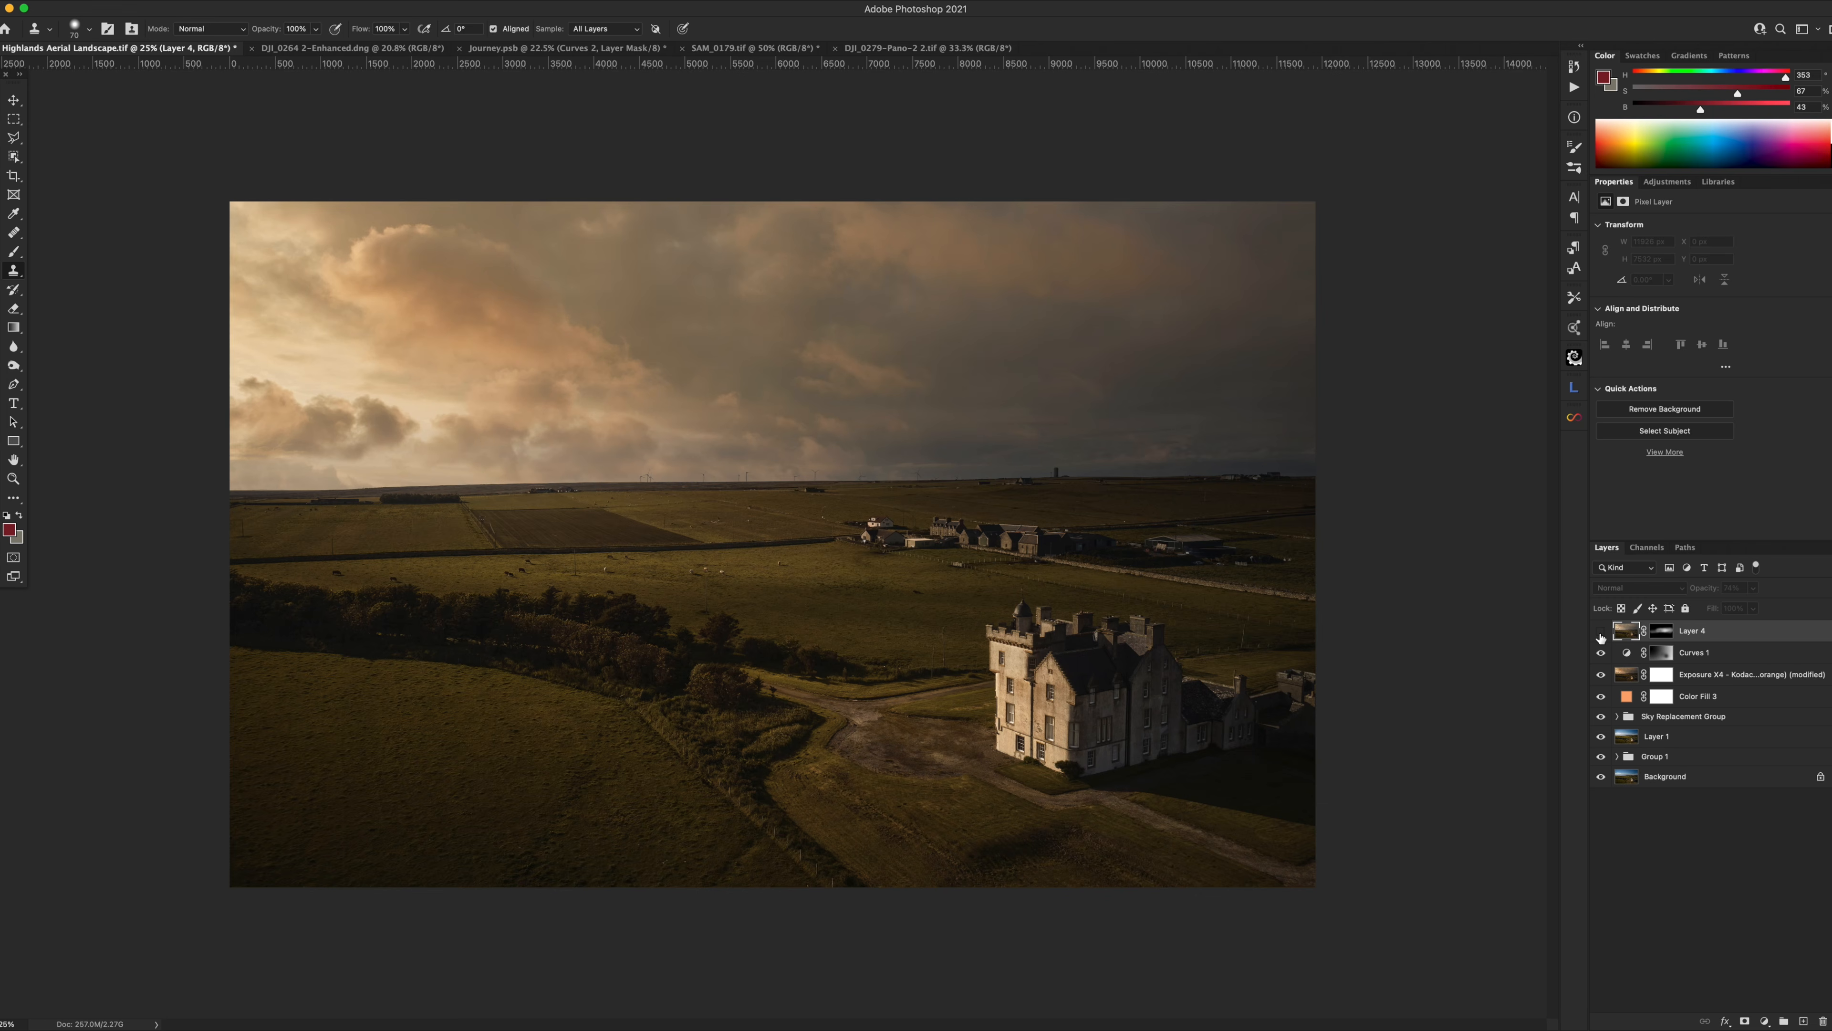
click(1601, 632)
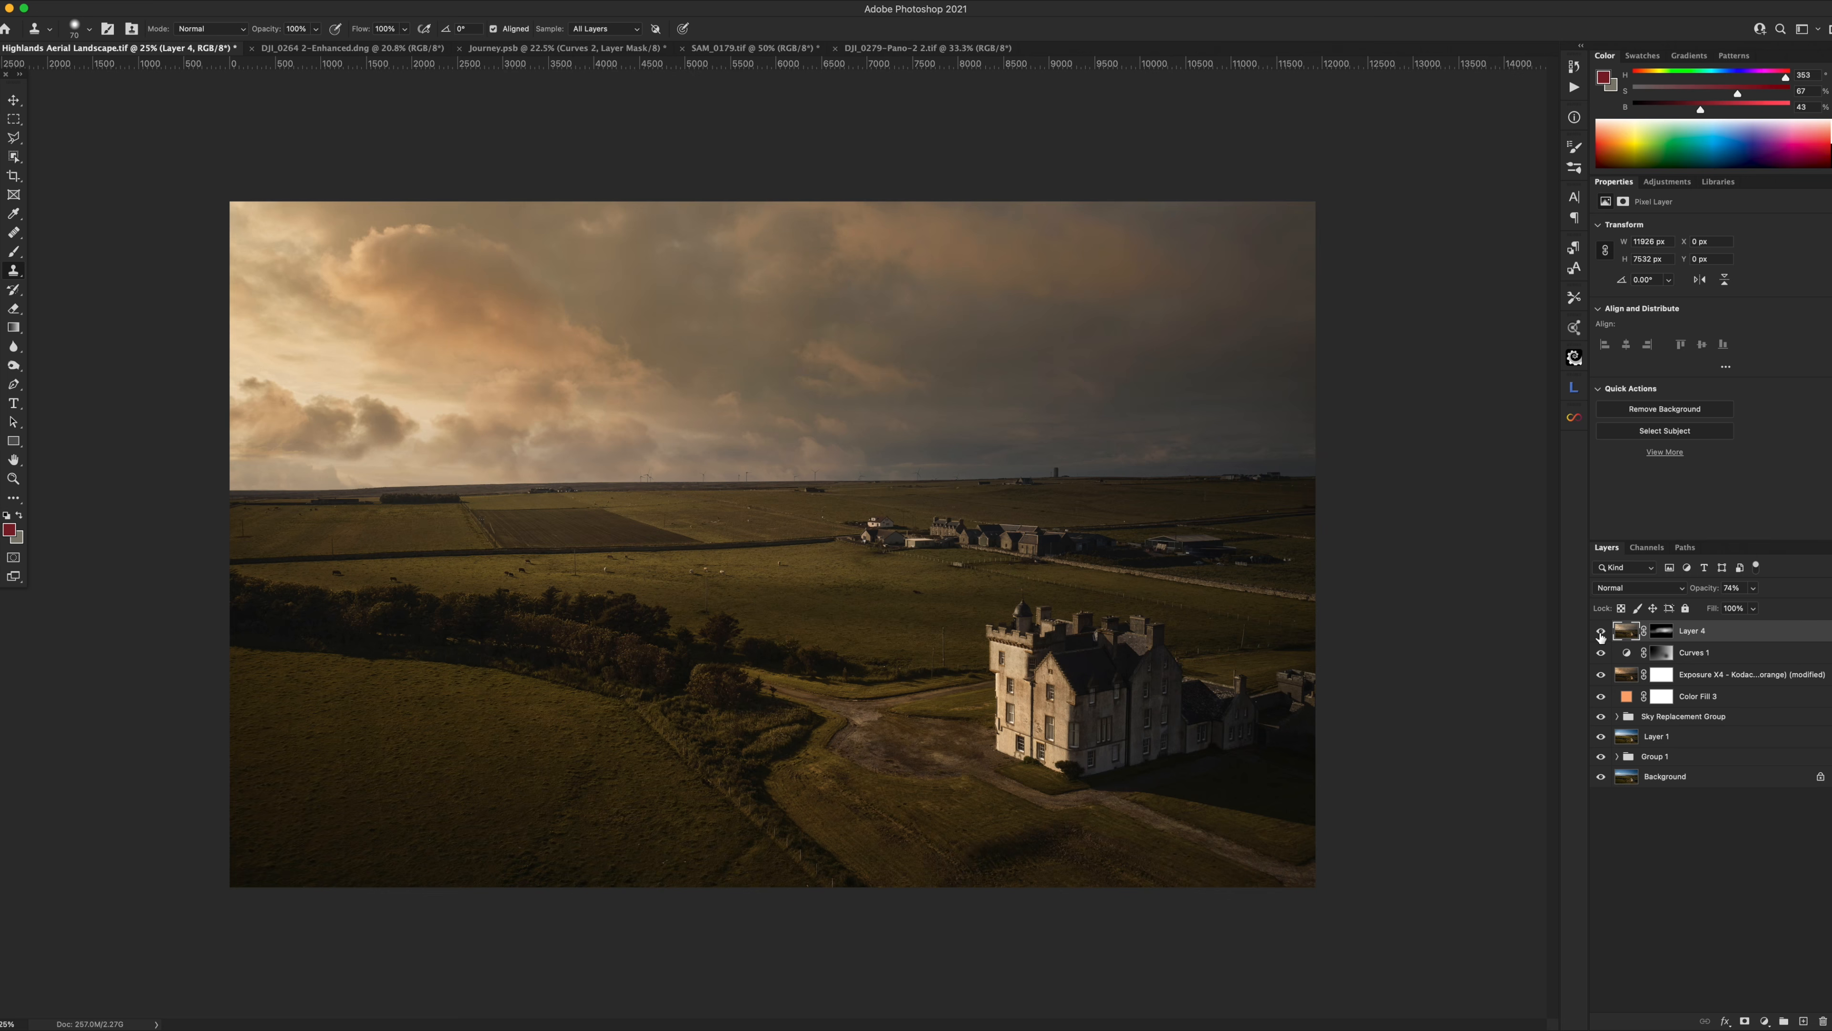
click(1601, 632)
click(1601, 632)
click(1601, 632)
click(1601, 633)
drag(1707, 593, 1689, 593)
Compare the finished golden-sky grade against the original blue-sky Background alone, twice.
alt+click(1600, 777)
alt+click(1599, 777)
alt+click(1600, 777)
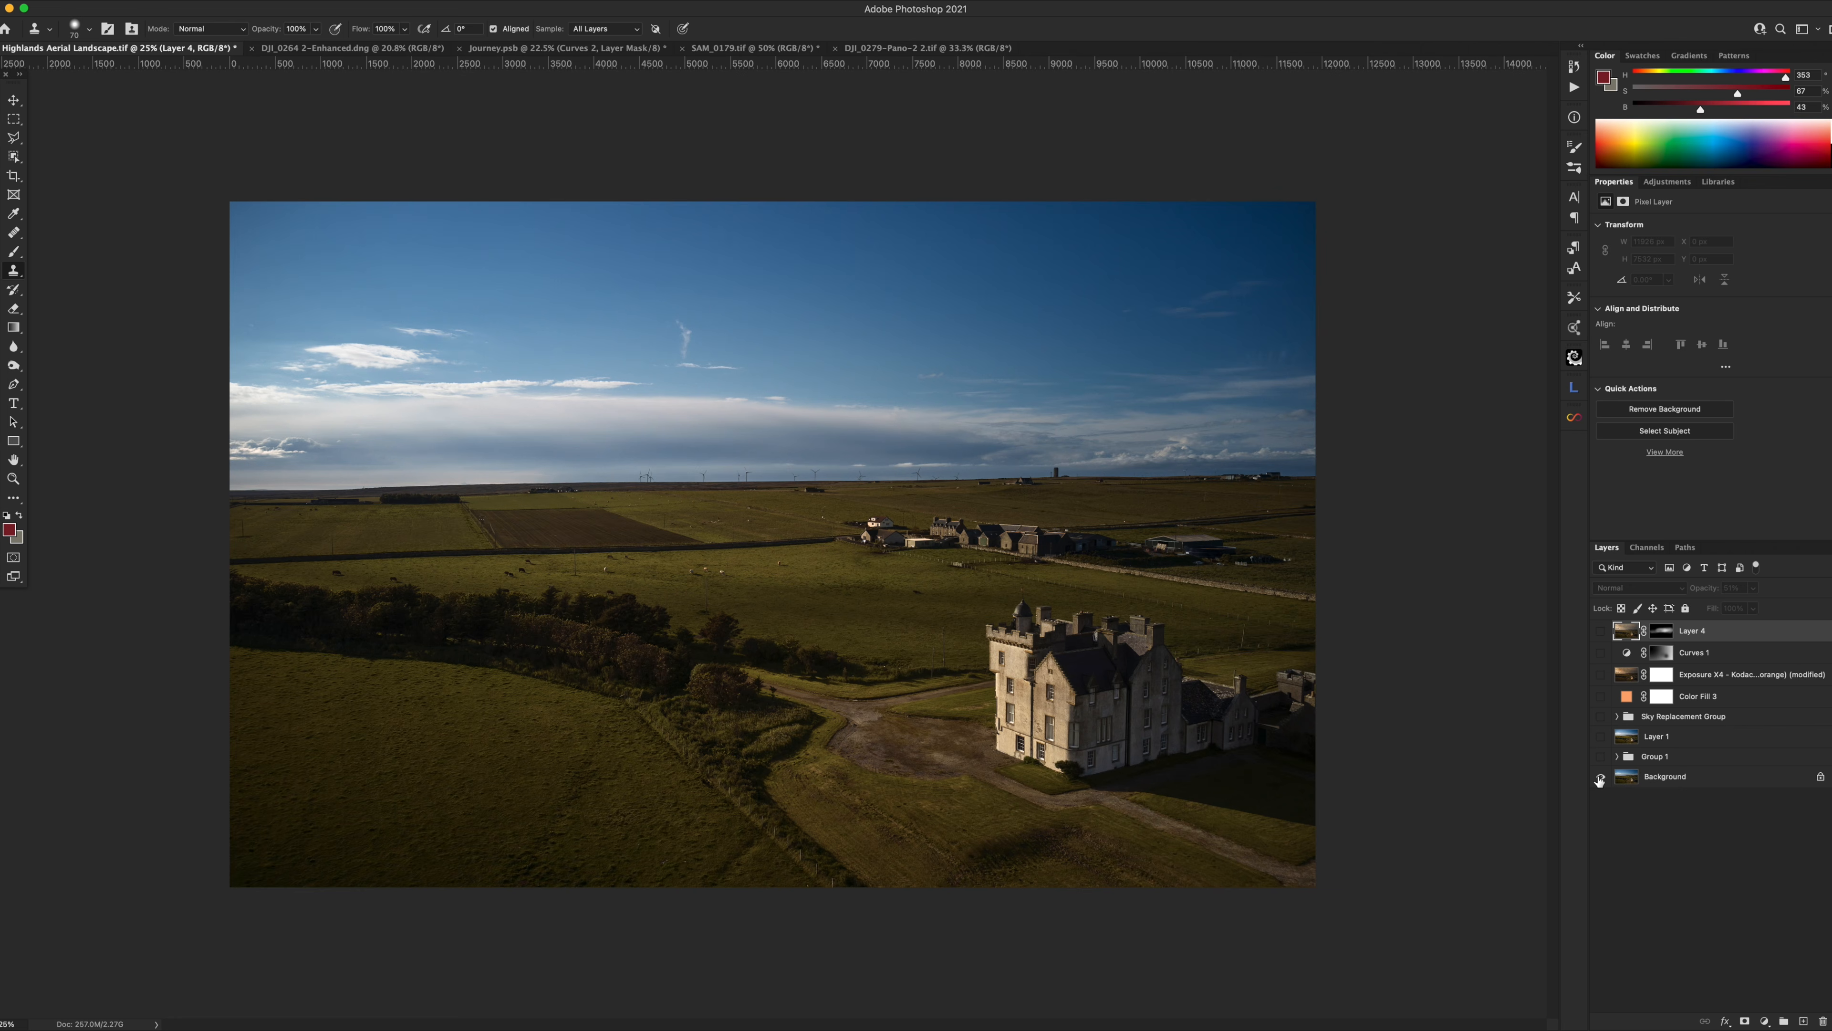
alt+click(1600, 777)
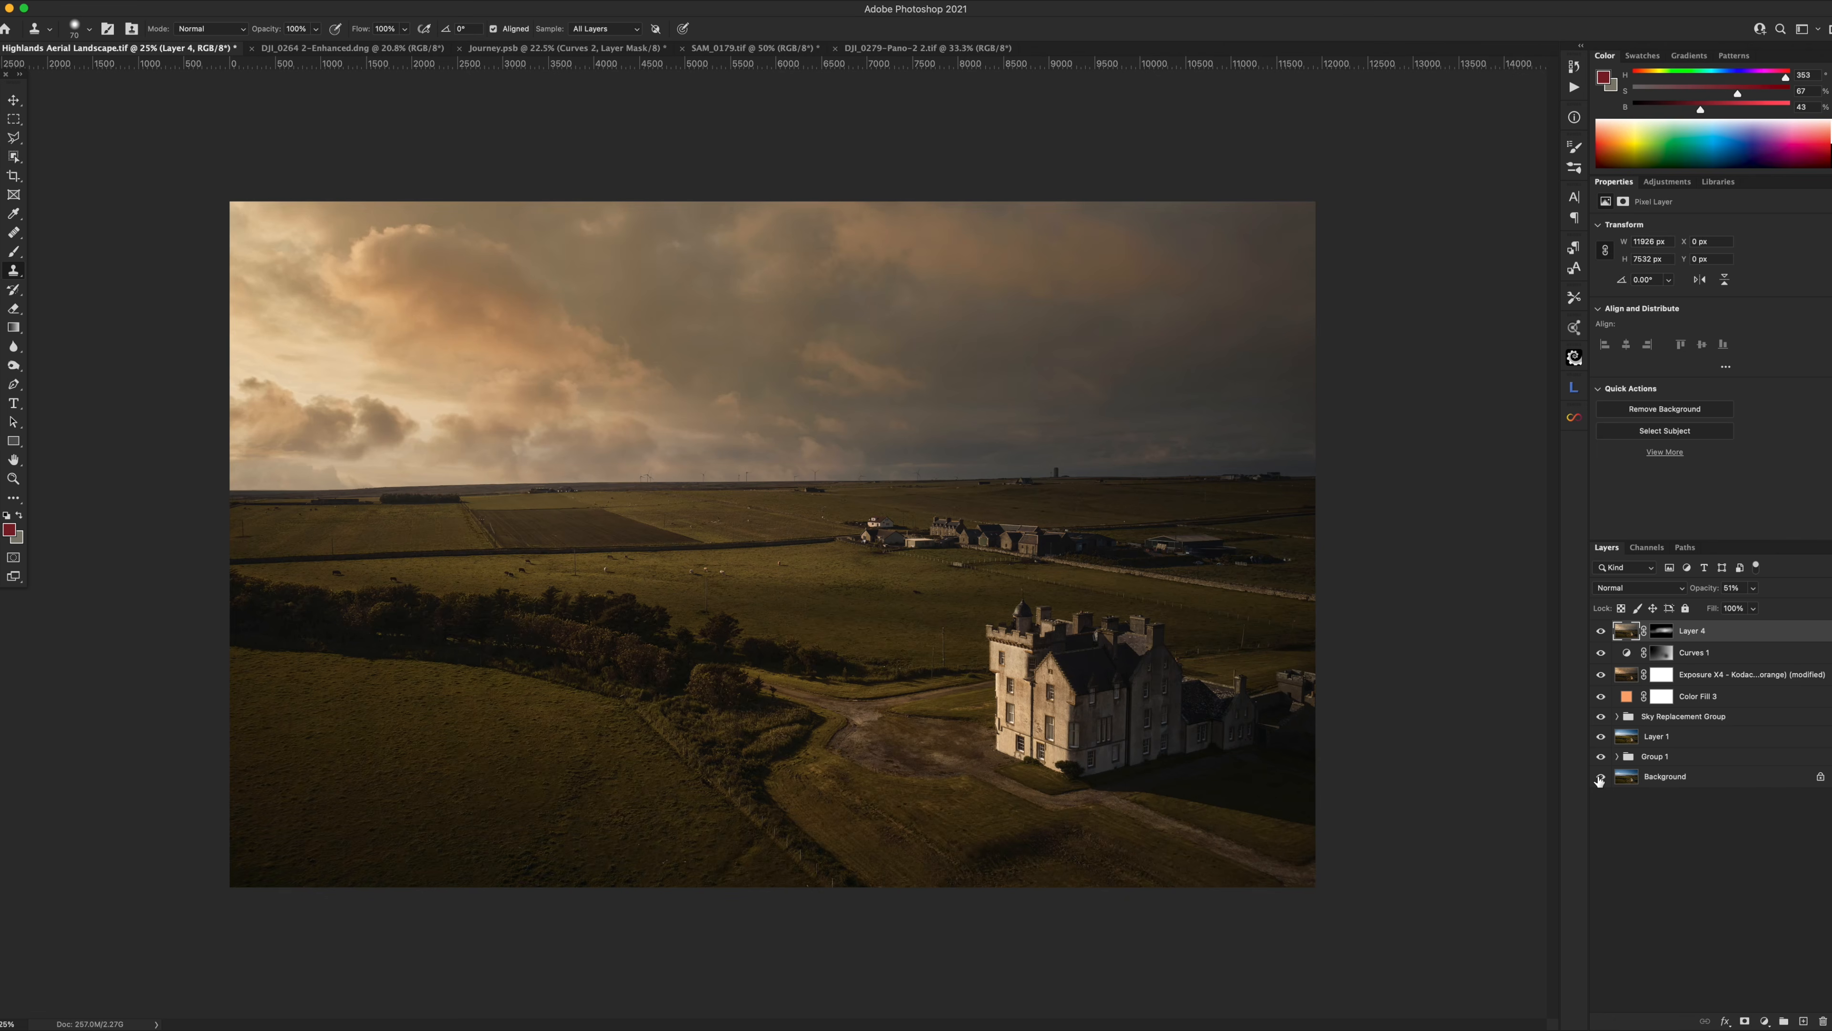